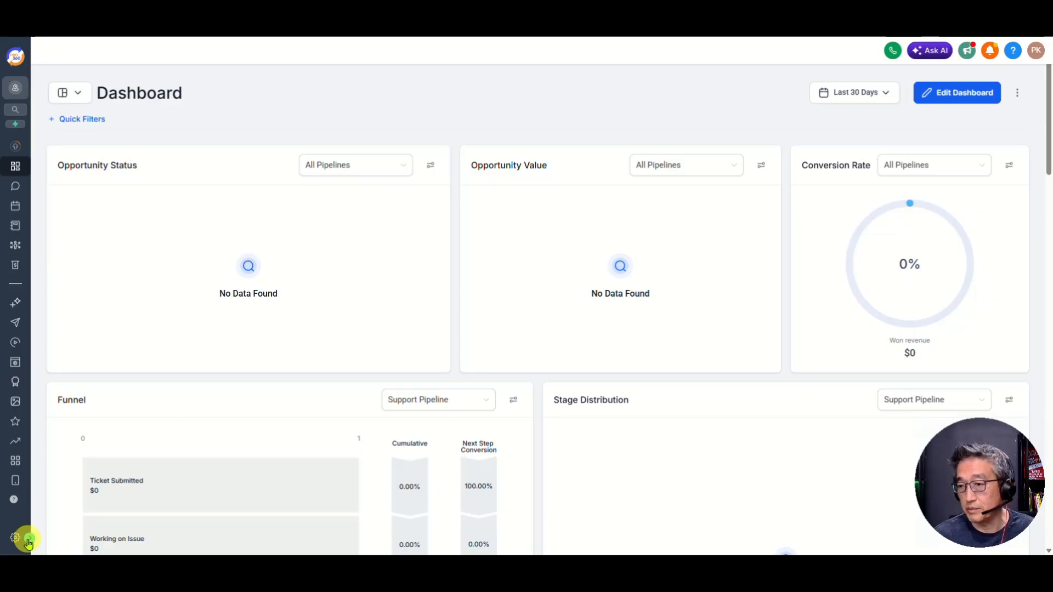
Open the account's Integrations settings
click(29, 541)
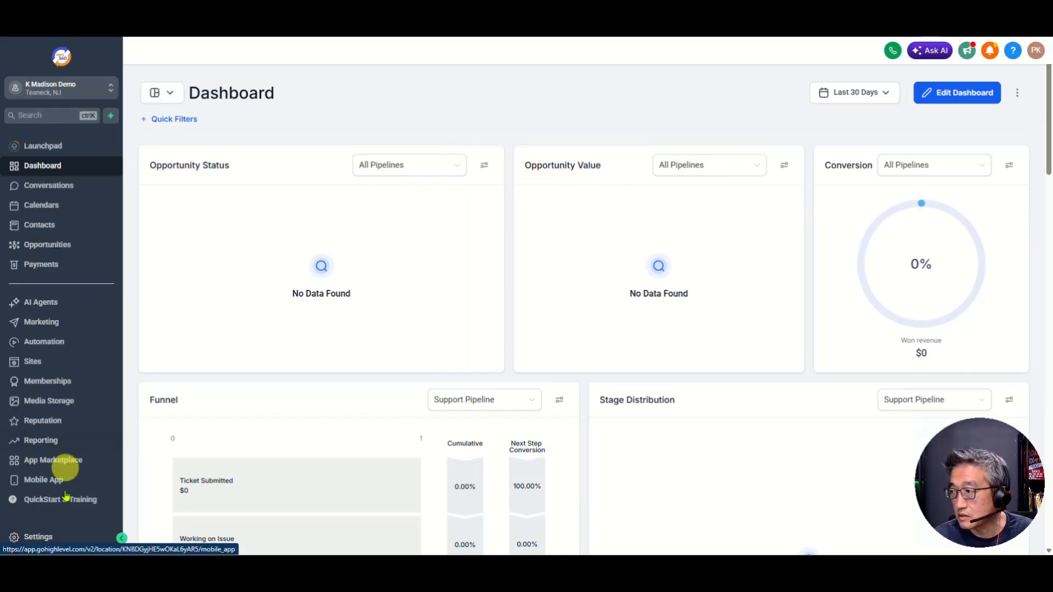
click(50, 538)
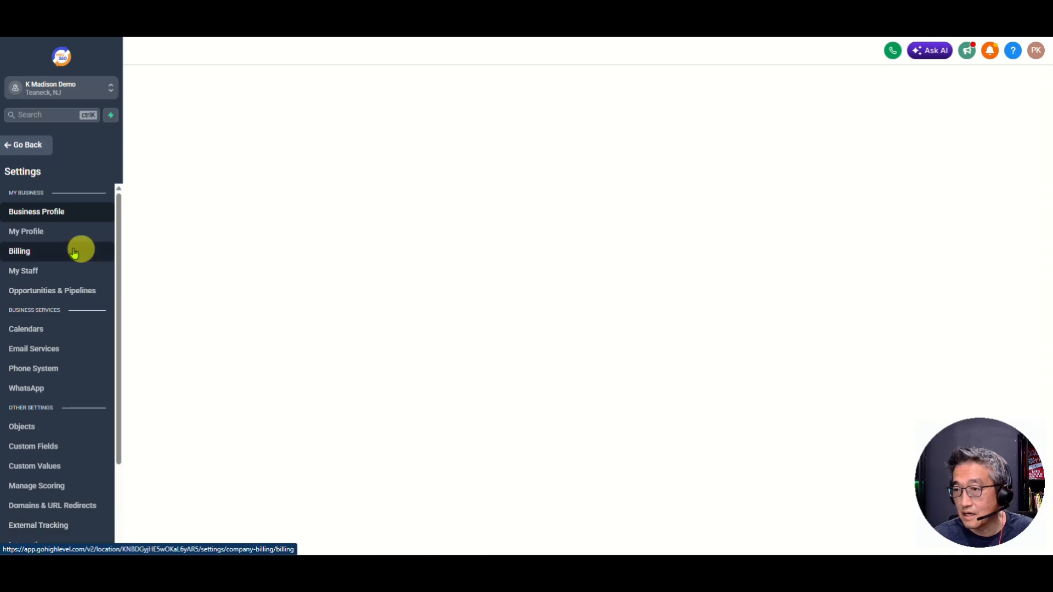
scroll(66, 345, down, 2)
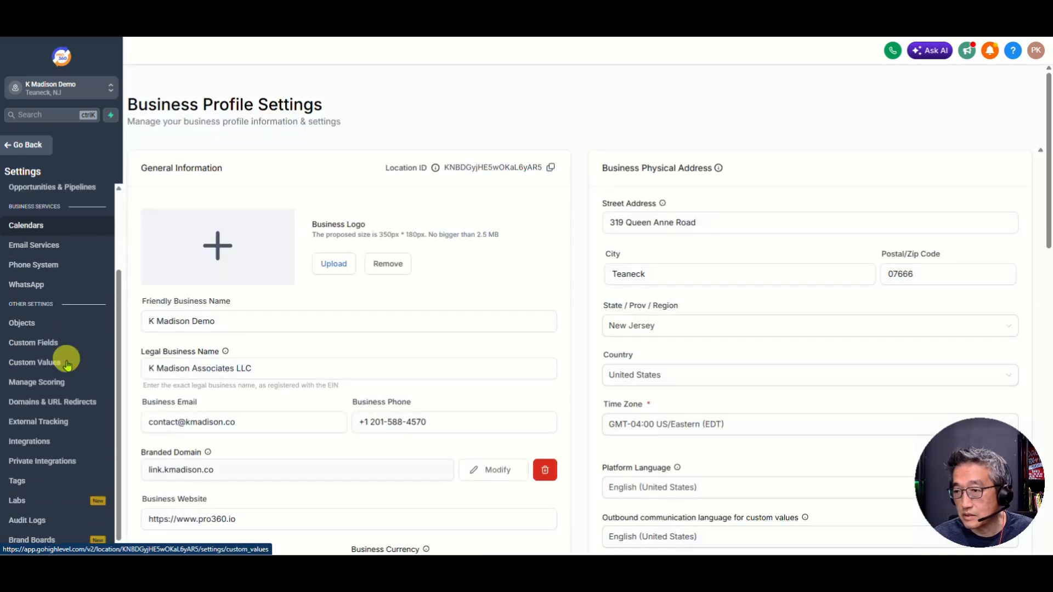
click(32, 443)
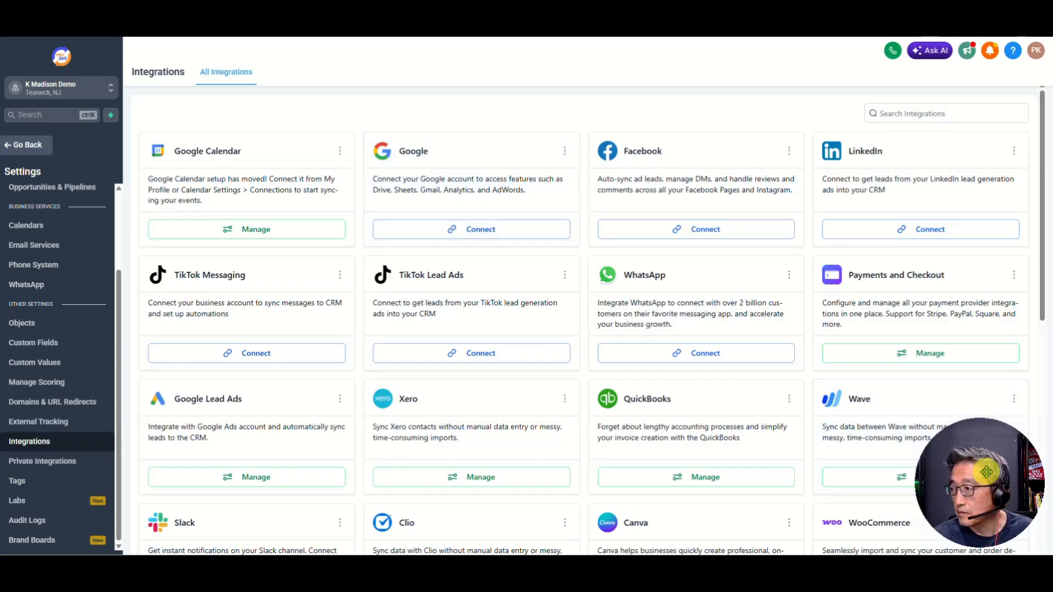
drag(987, 471, 81, 470)
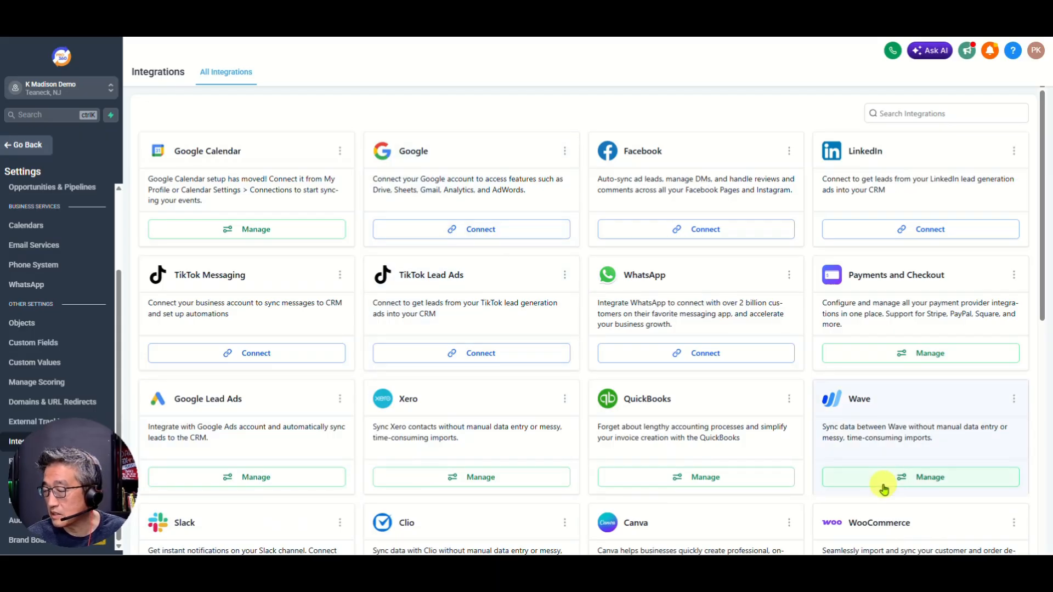
drag(77, 482, 977, 486)
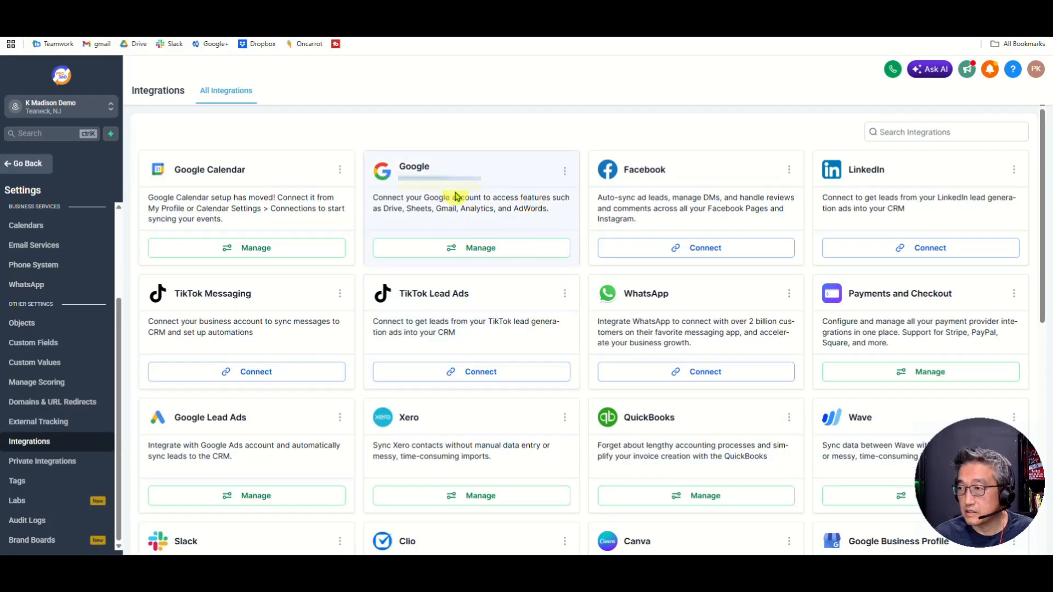
Start connecting the Google Business Profile integration
scroll(817, 348, down, 3)
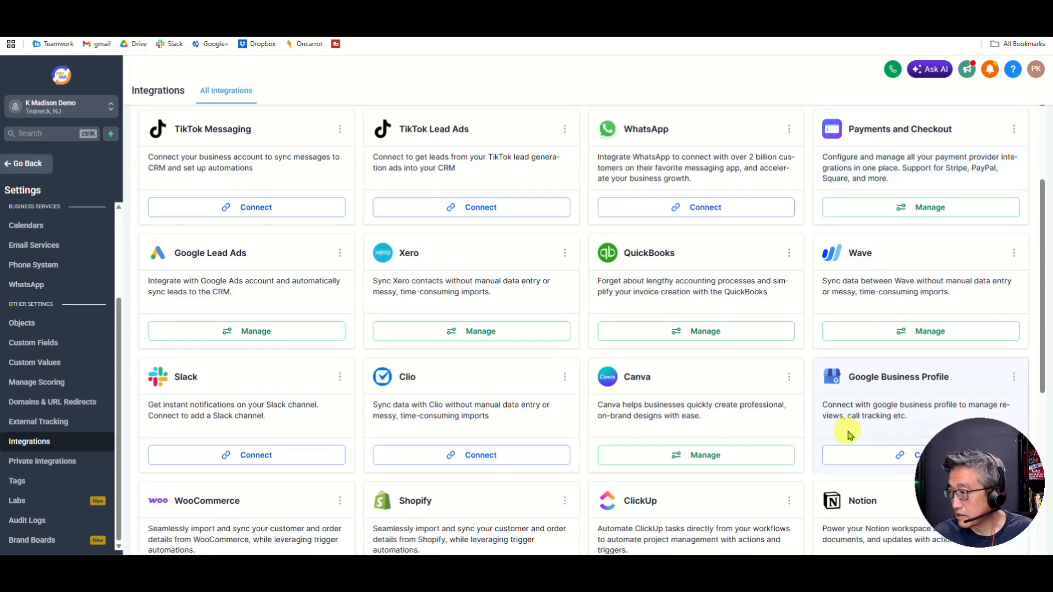
scroll(869, 384, down, 1)
scroll(952, 328, down, 1)
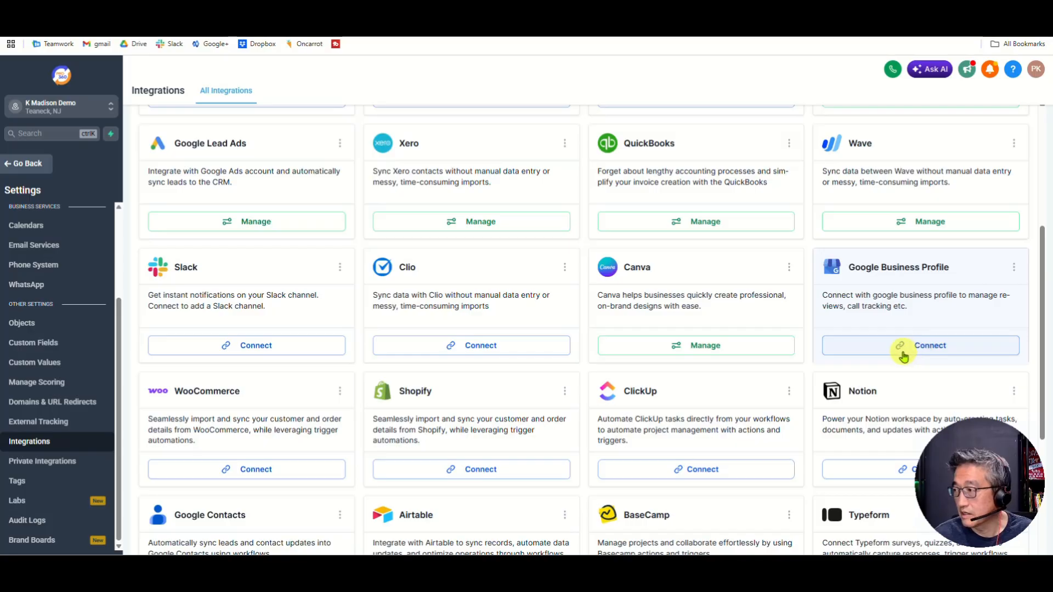
click(927, 348)
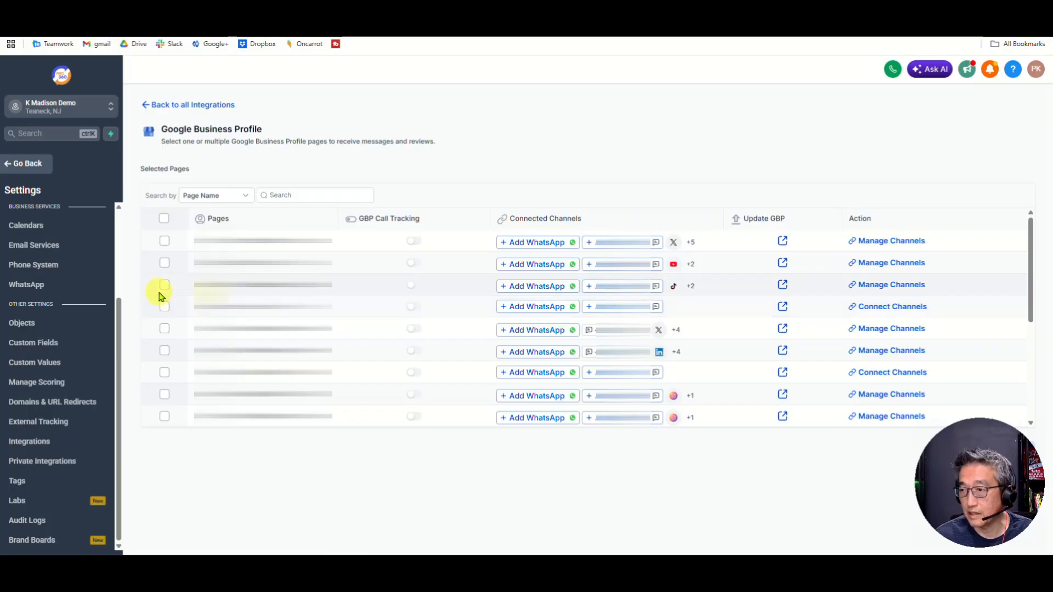
Select the K Madison Media page and confirm its connection without adding a WhatsApp or text message number
scroll(143, 293, down, 2)
scroll(146, 296, down, 2)
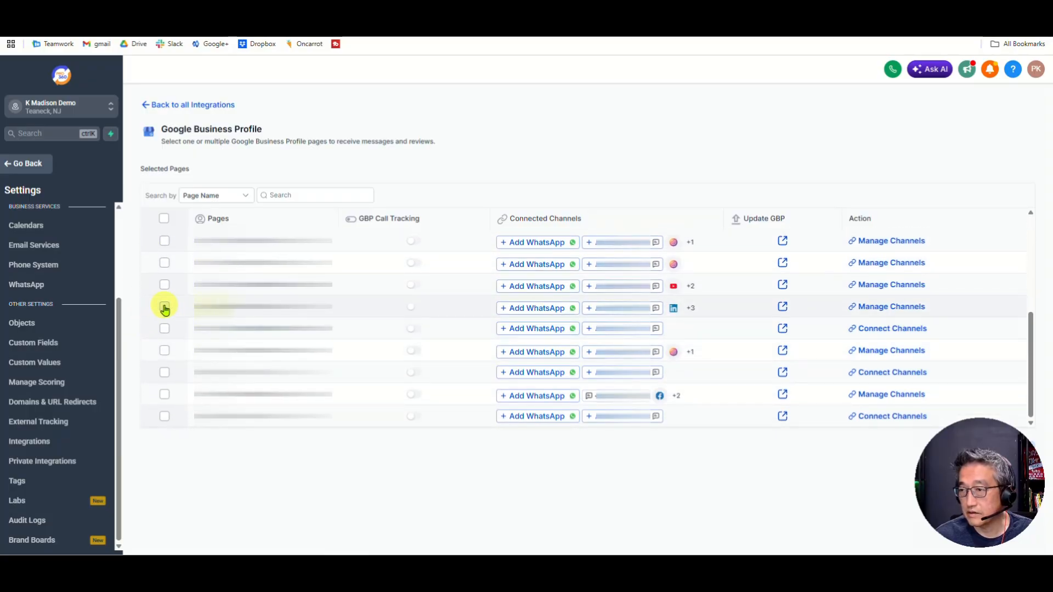
click(164, 308)
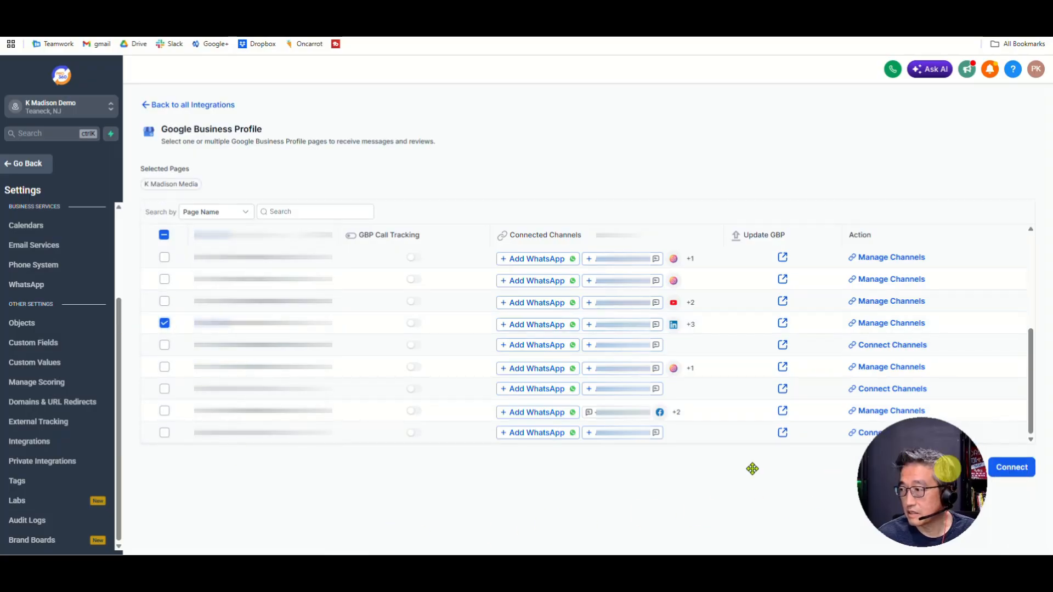
click(1010, 468)
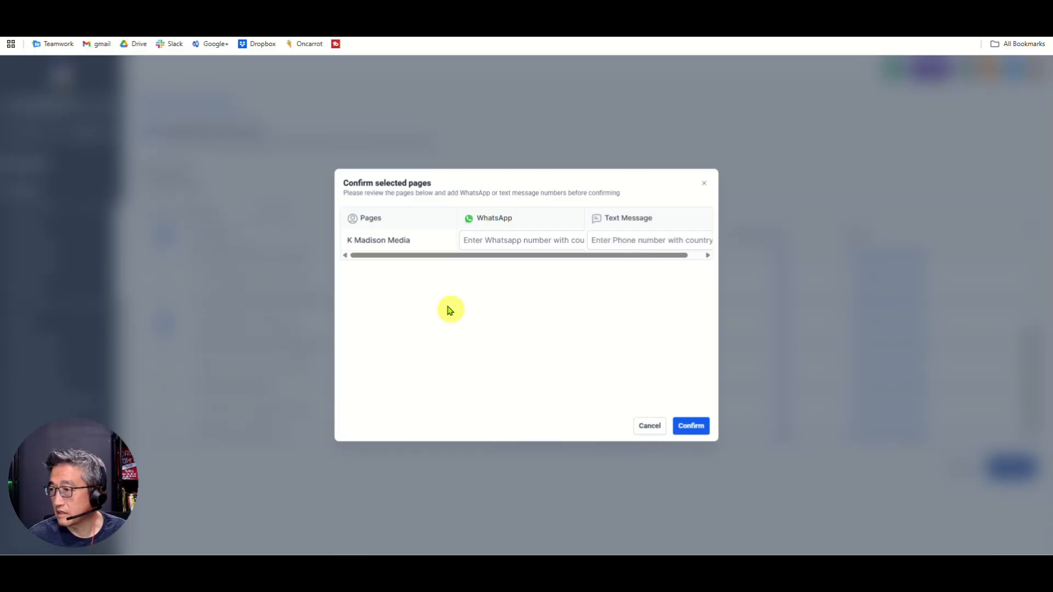
click(689, 426)
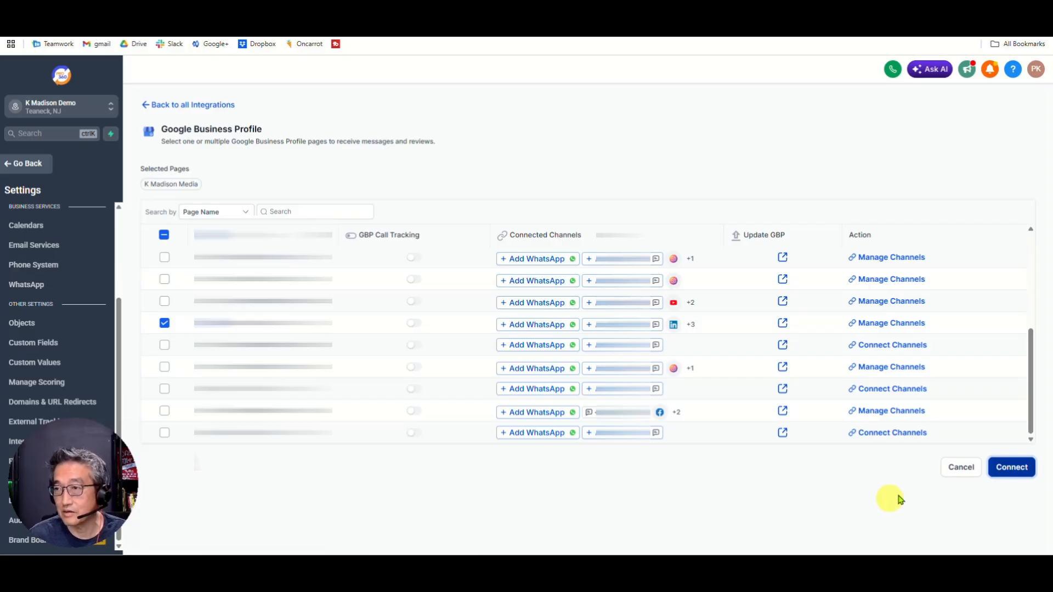
Return to the overview of all integrations and check the Google Business Profile entry
click(176, 107)
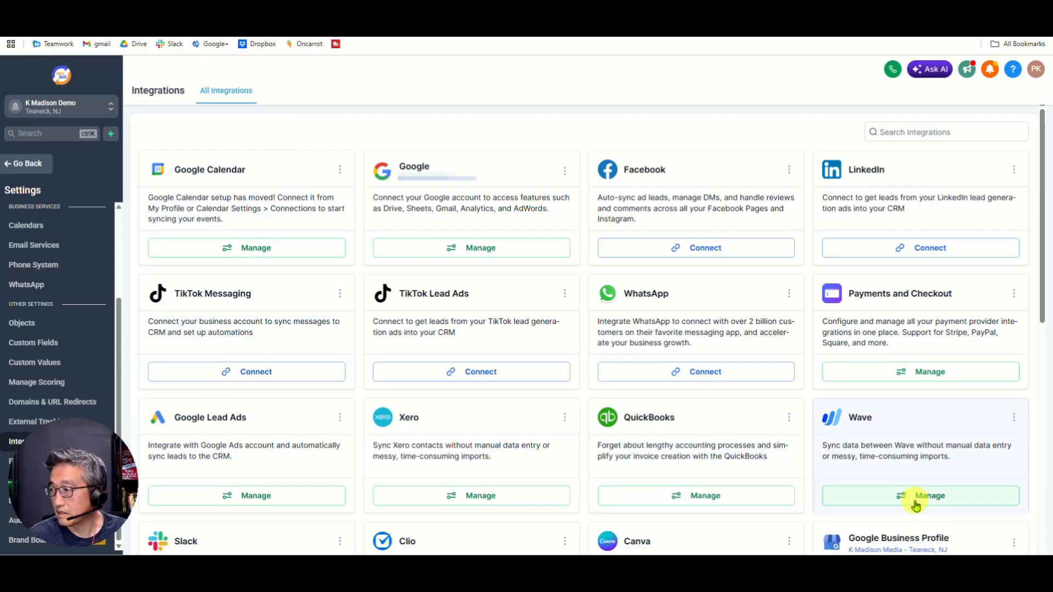
scroll(926, 428, down, 3)
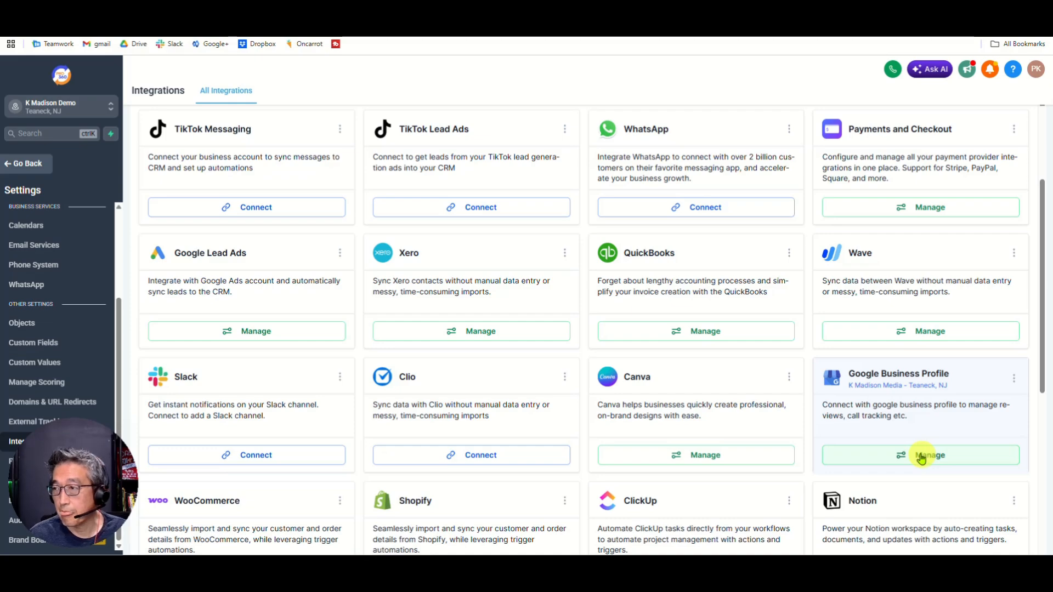
scroll(545, 435, up, 3)
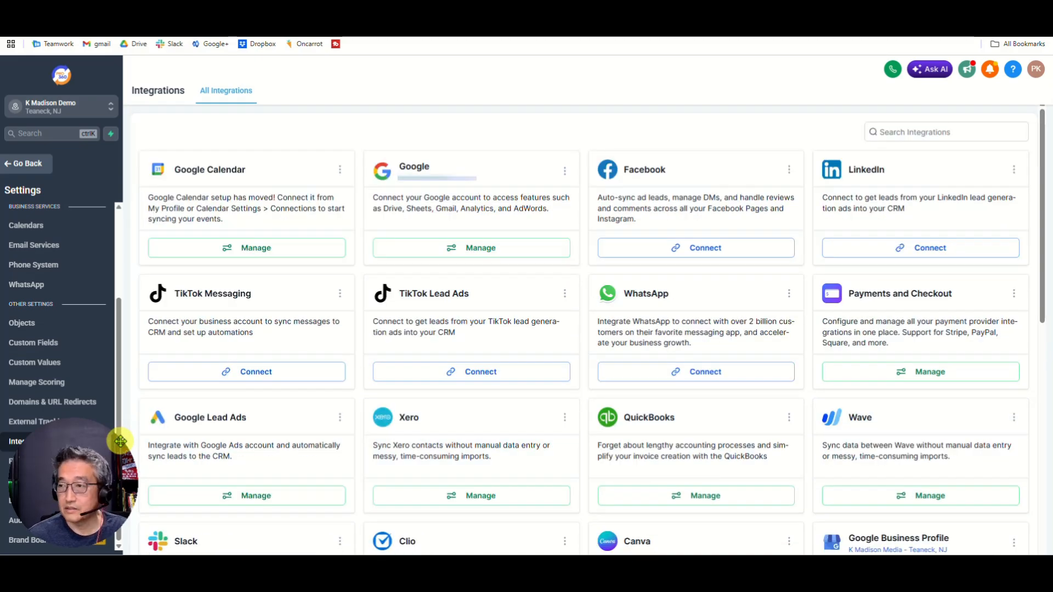
drag(121, 442, 985, 450)
Leave the account settings and open the settings of the Reputation section
click(27, 165)
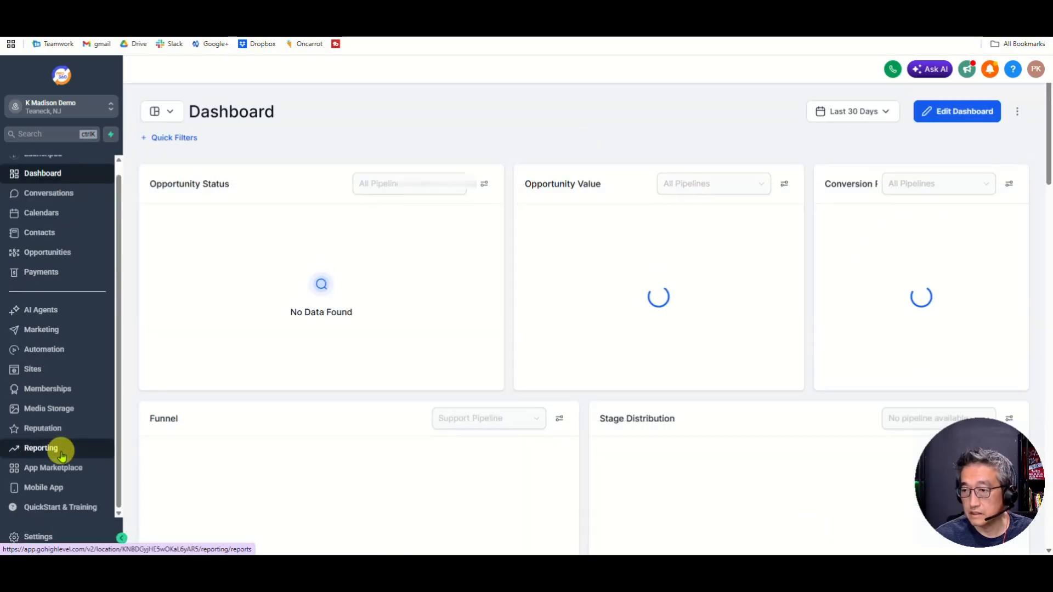
click(50, 428)
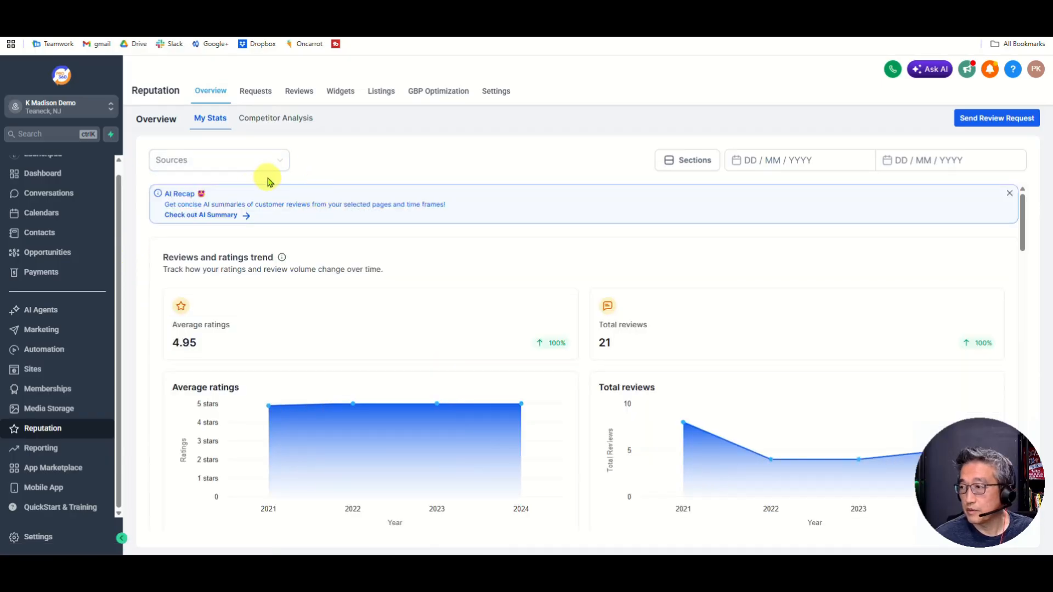
click(501, 93)
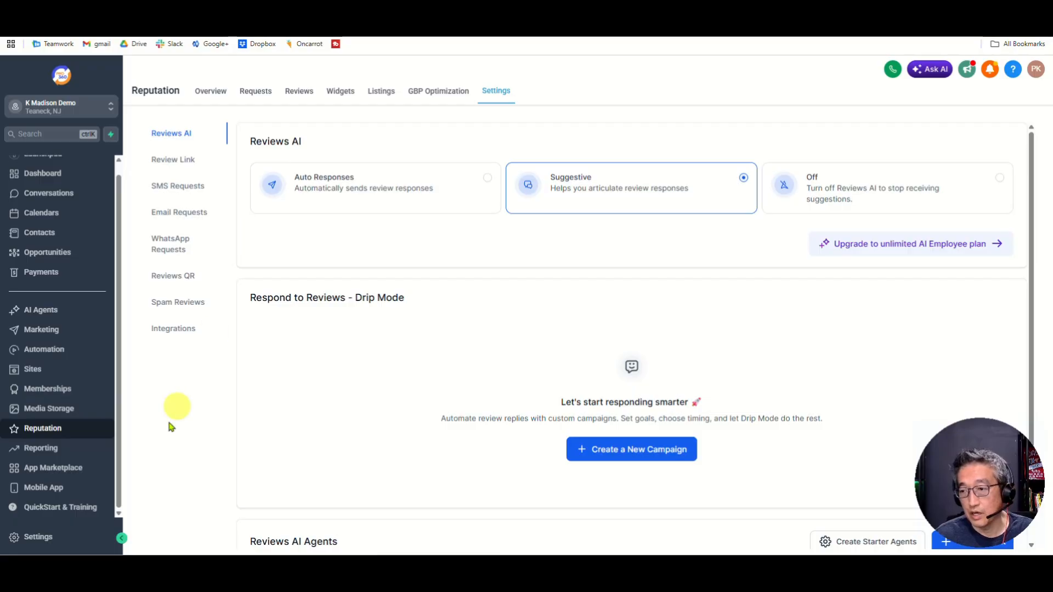
Look at the Facebook option in the account's Integrations settings and return to the Reputation settings
click(37, 537)
scroll(46, 486, down, 2)
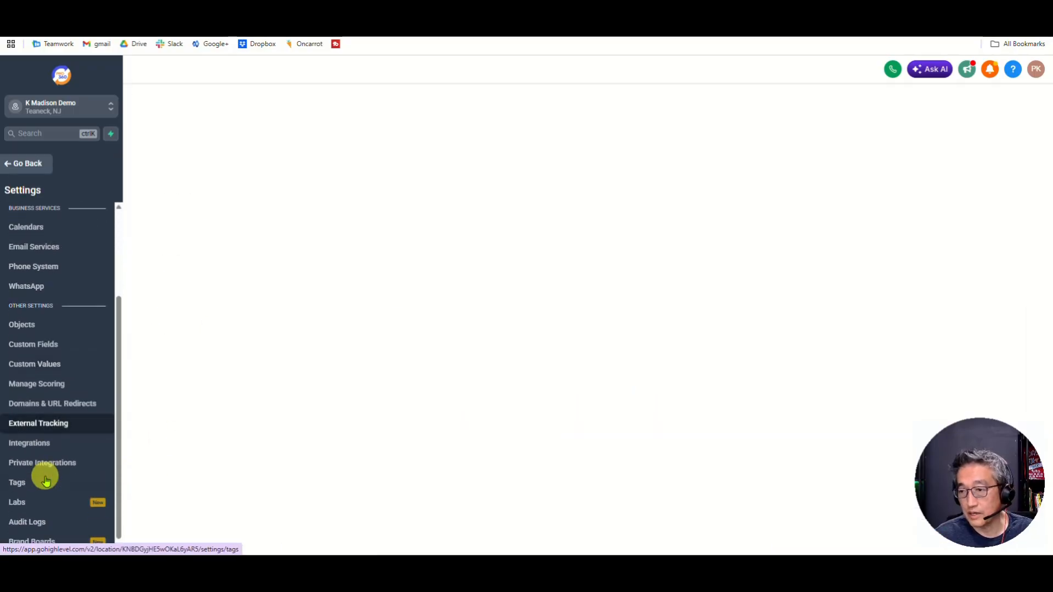
click(35, 443)
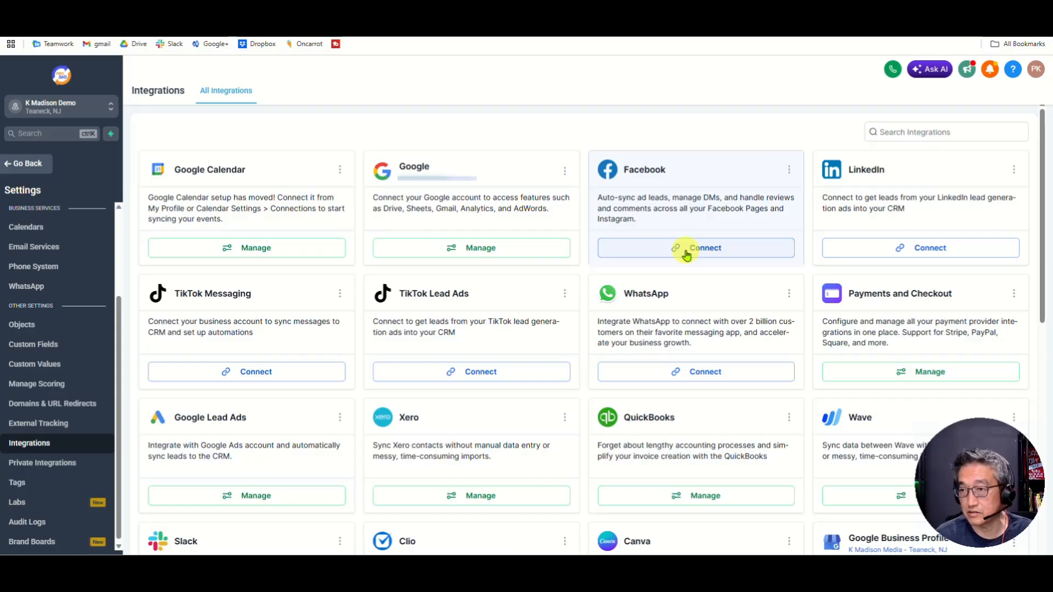
click(25, 166)
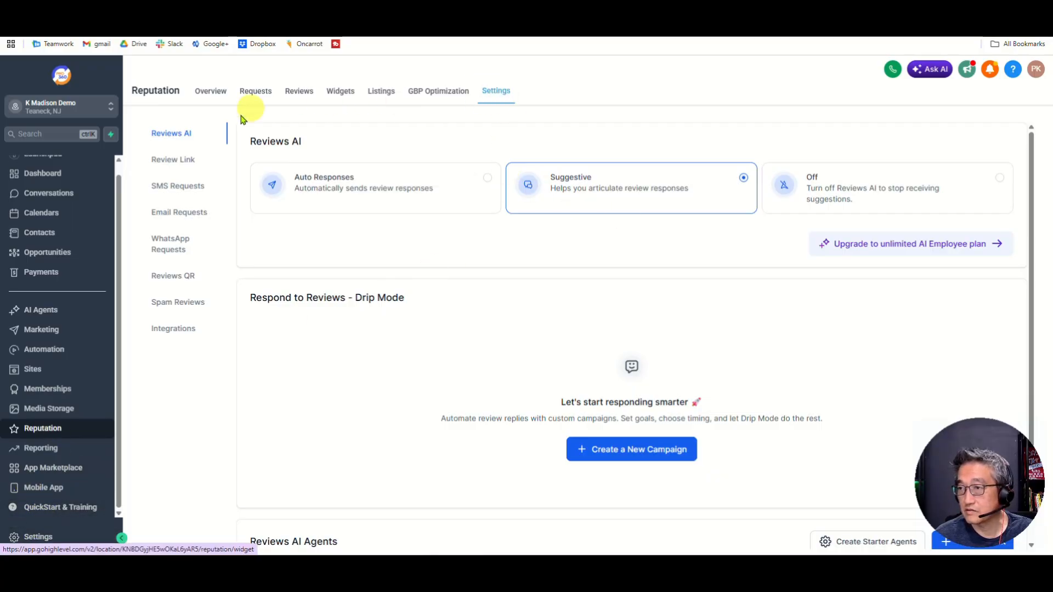
Set the Google page for the review link to K Madison Media - Teaneck, NJ and save it
click(172, 160)
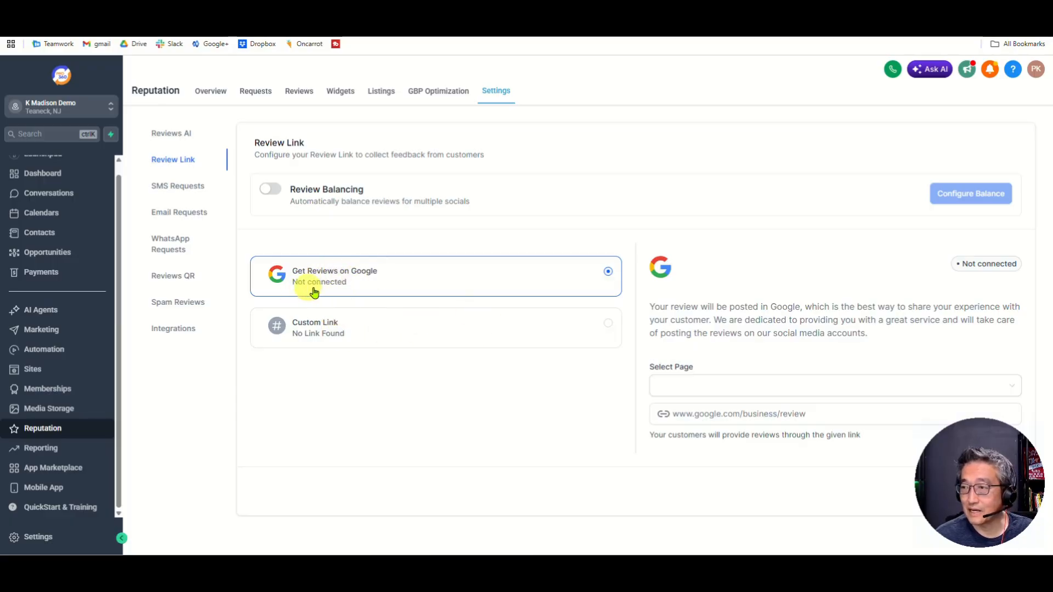
click(754, 386)
click(687, 388)
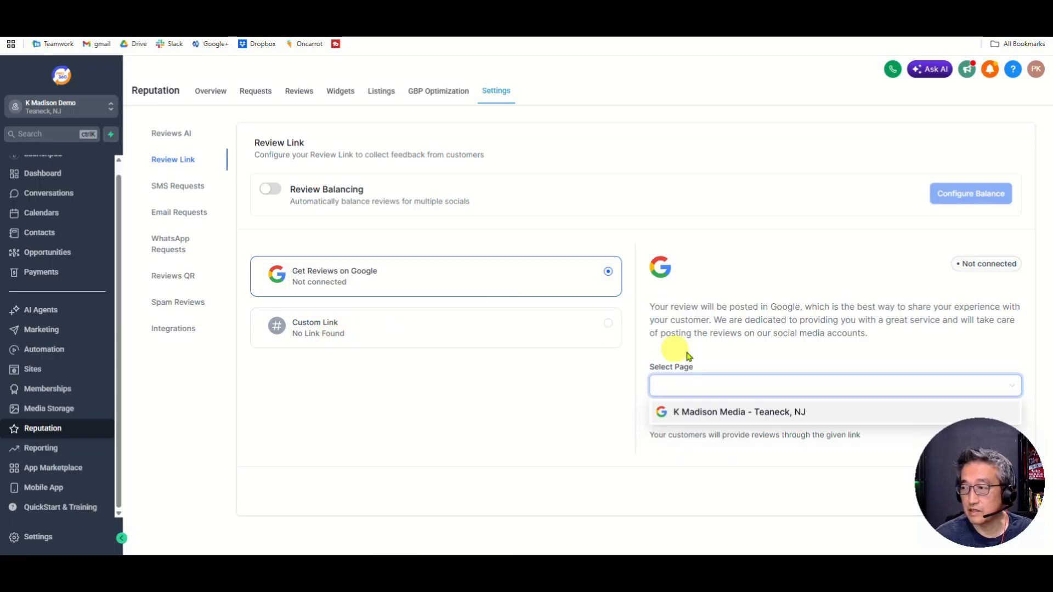
click(739, 416)
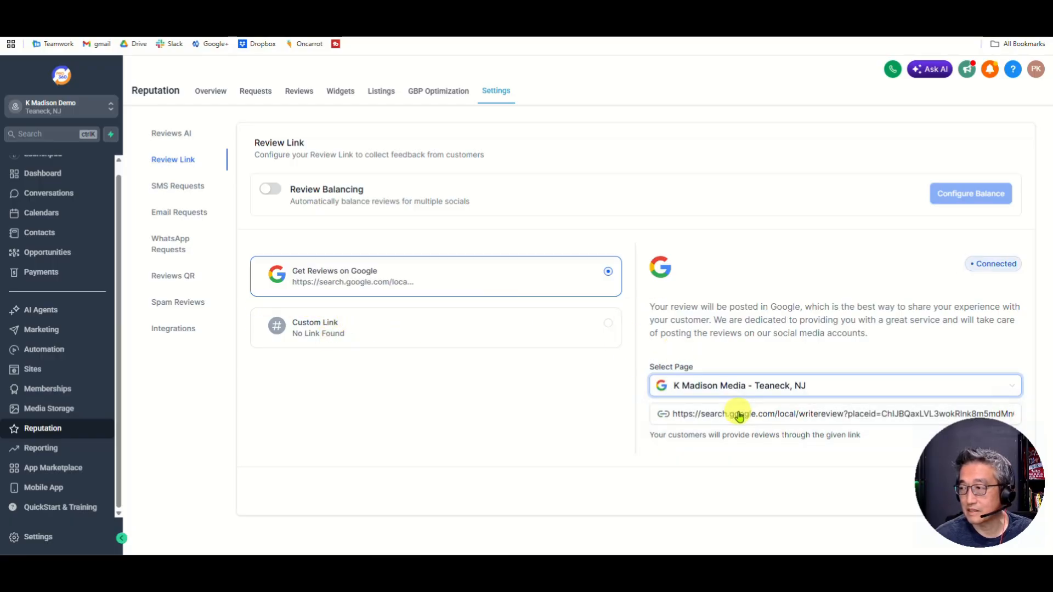
drag(976, 480, 82, 475)
click(1008, 492)
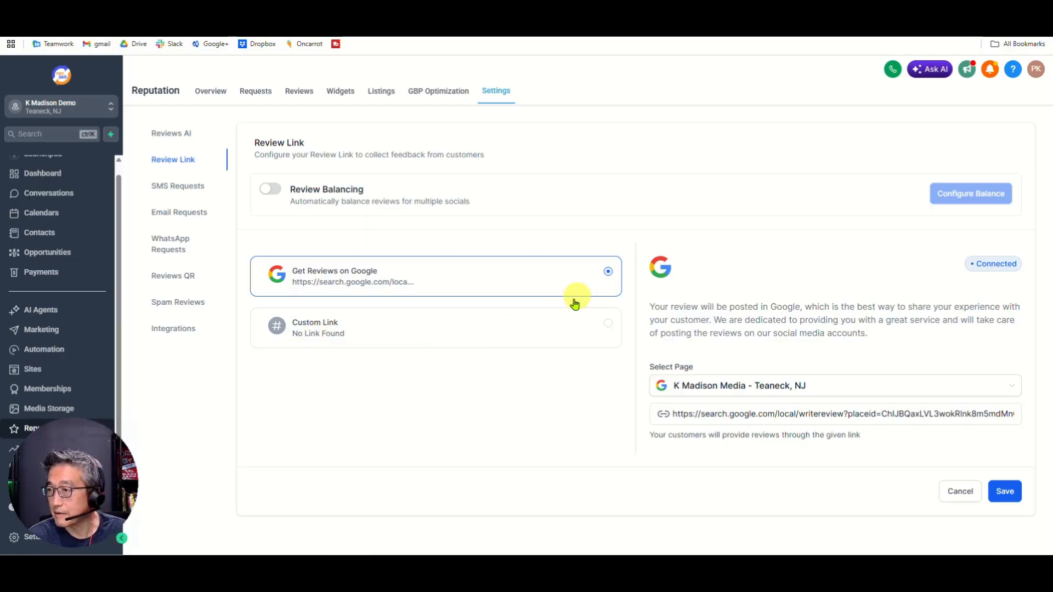
Turn on Review Balancing to examine its configuration, switch it off again and save the review link settings
click(273, 191)
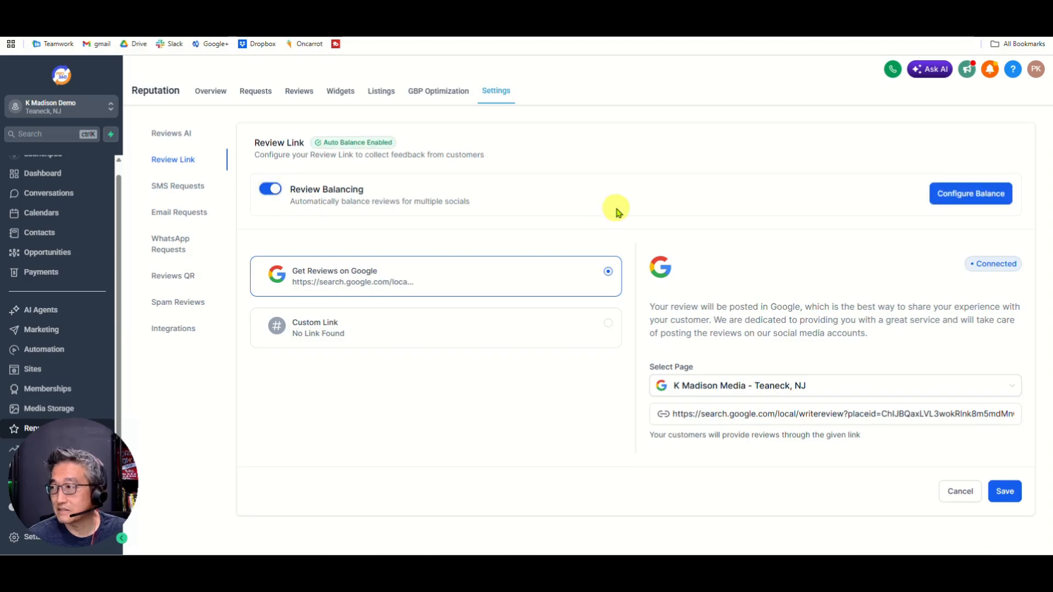
click(981, 196)
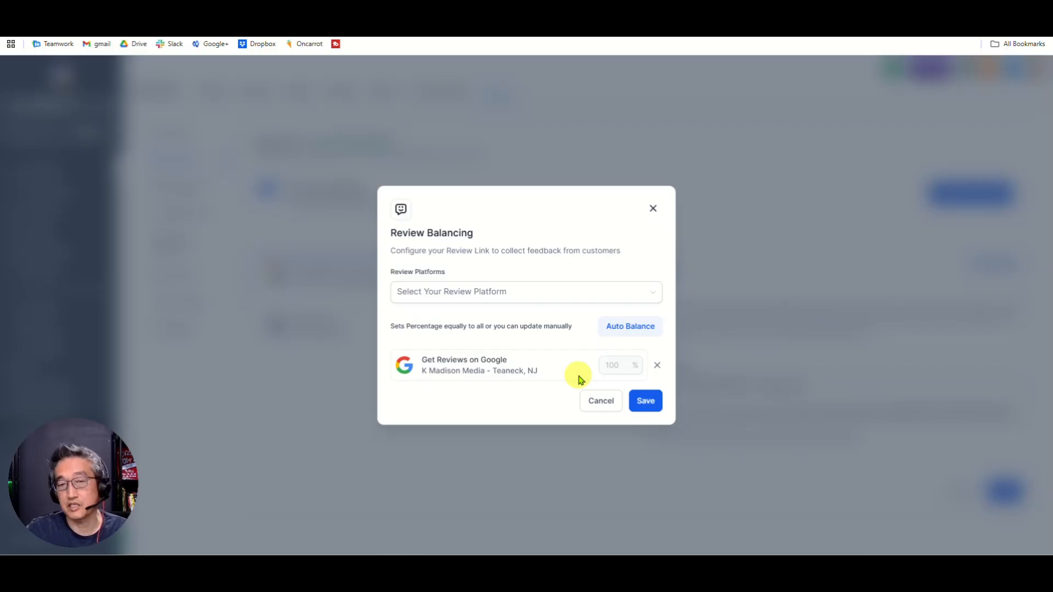
click(600, 401)
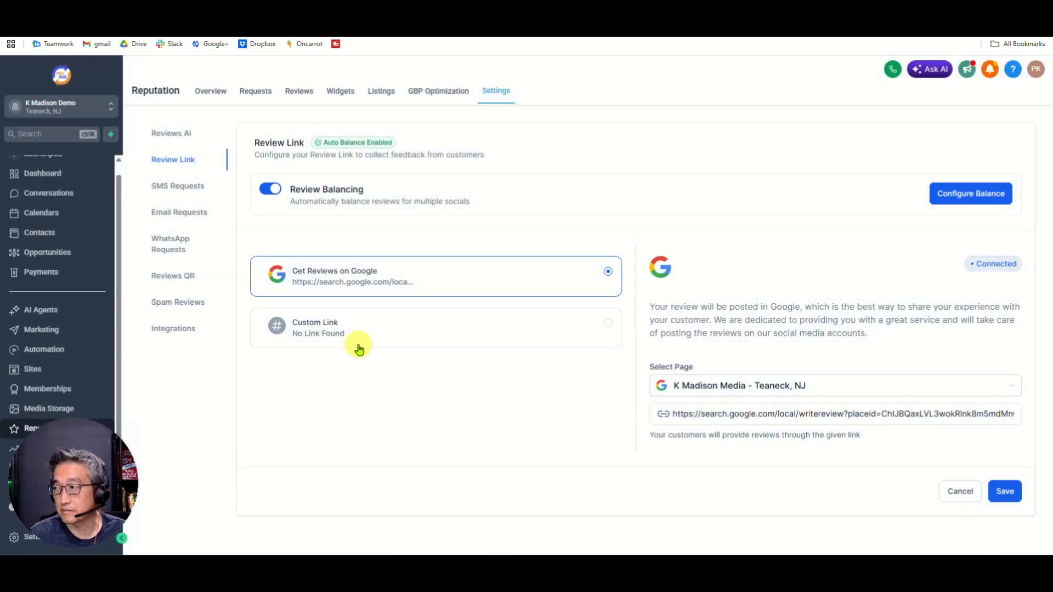
click(270, 190)
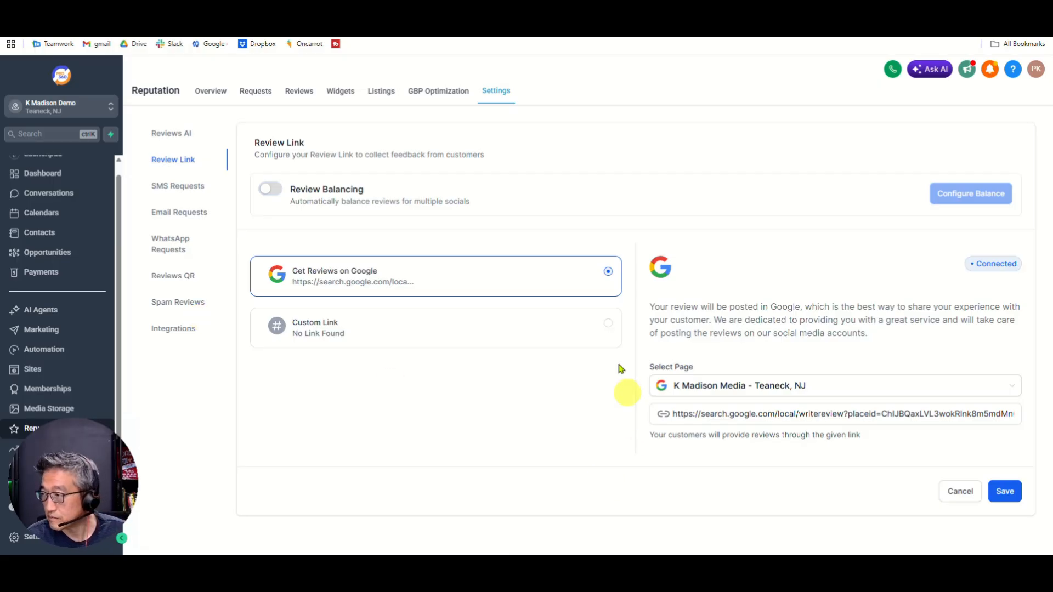
click(1003, 496)
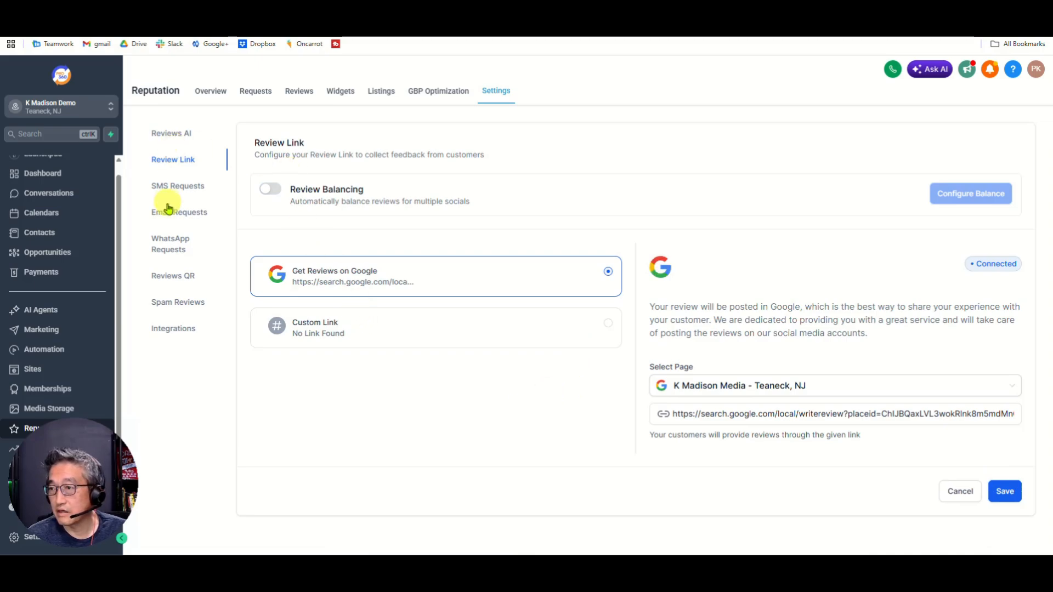
Delete the existing QR Code Poster Pro360.io from the Reviews QR settings
click(177, 279)
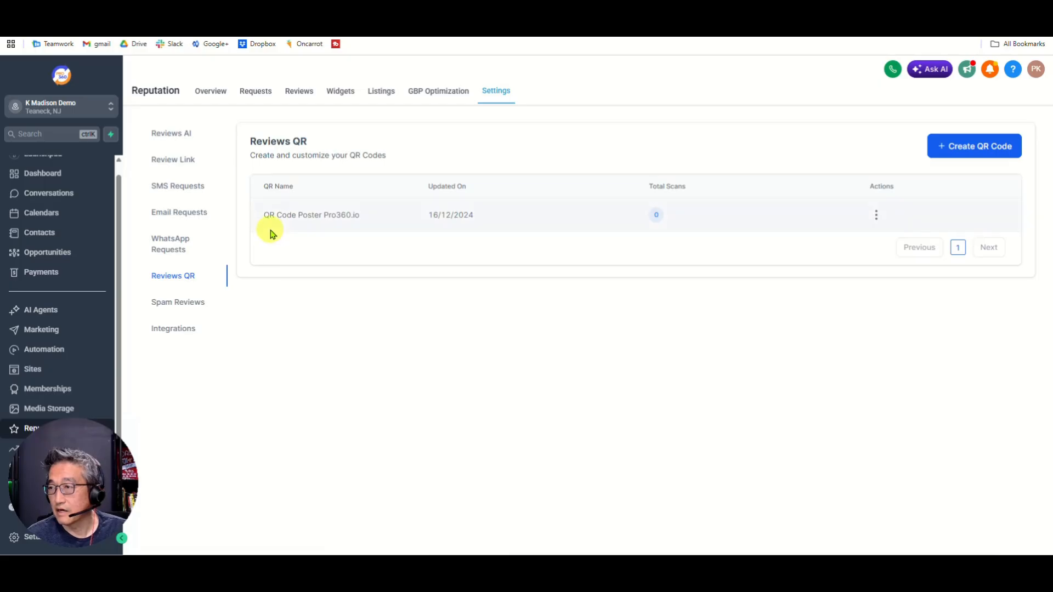
click(875, 215)
click(877, 178)
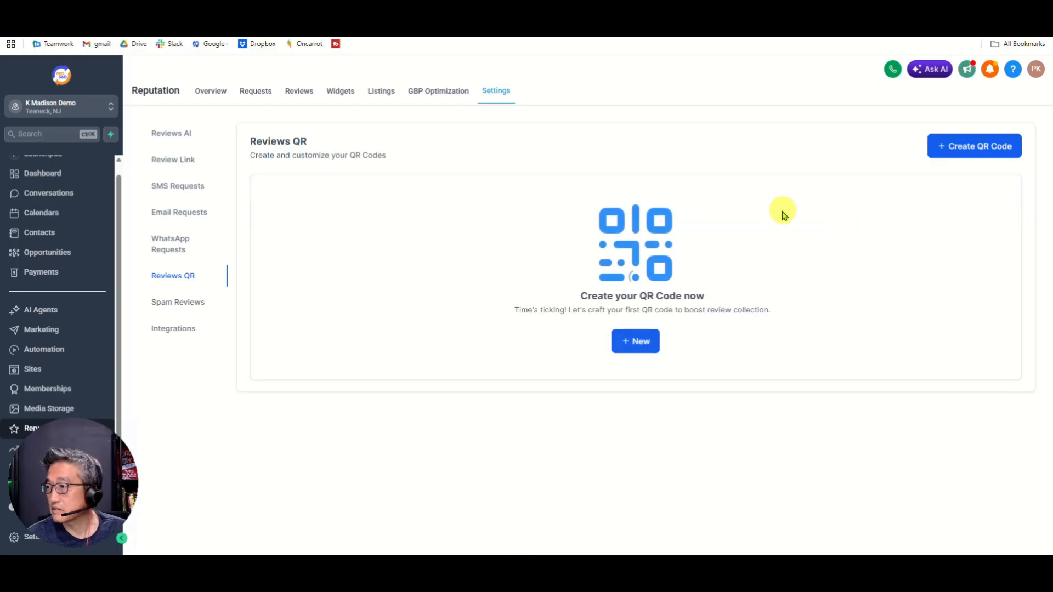
Create a new review QR code poster and place an image placeholder beside the Drop a Review heading
click(969, 149)
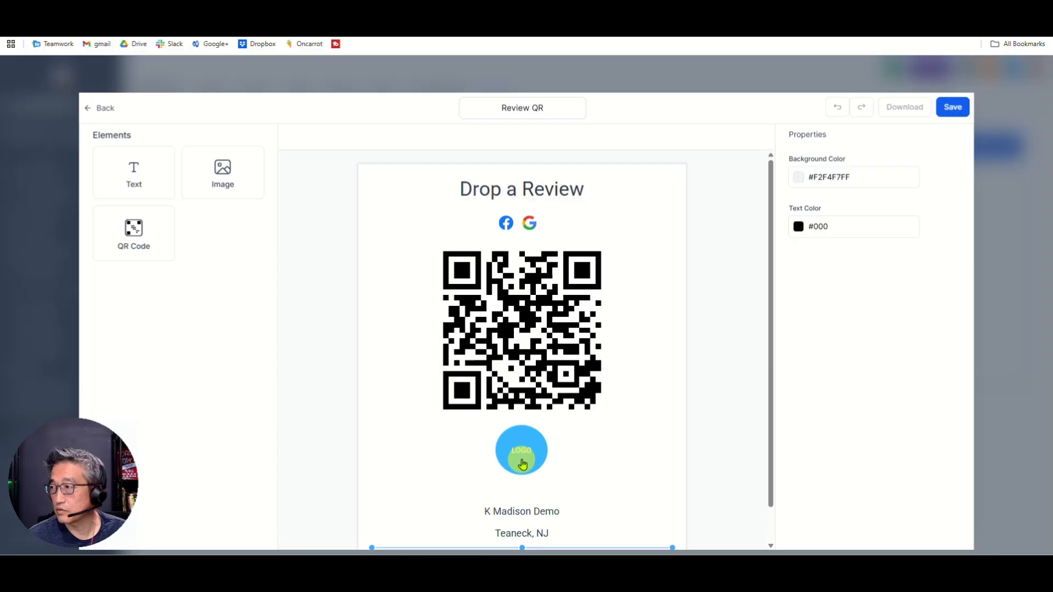
click(504, 225)
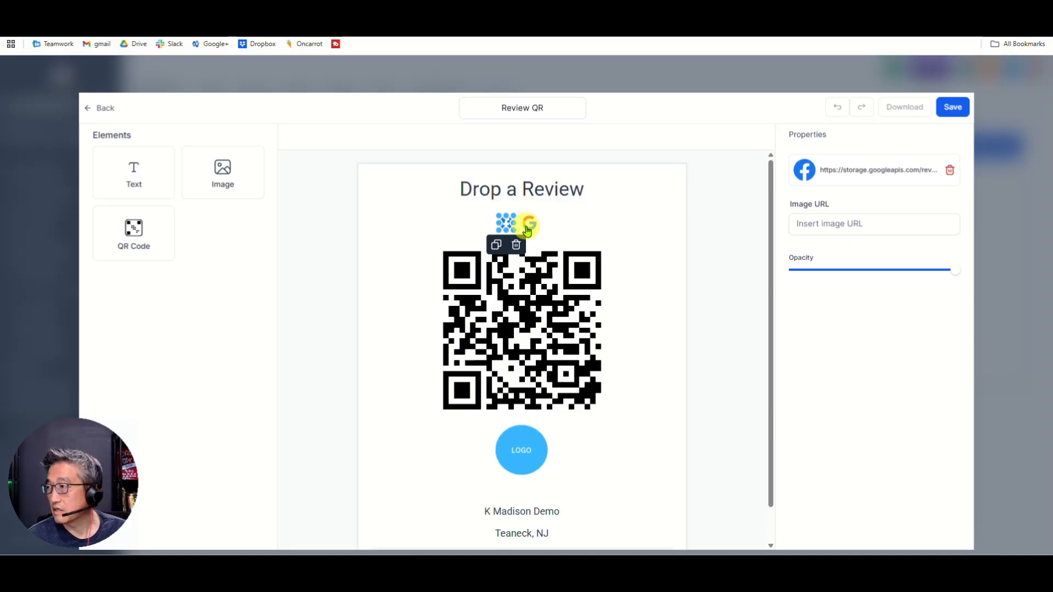
click(569, 223)
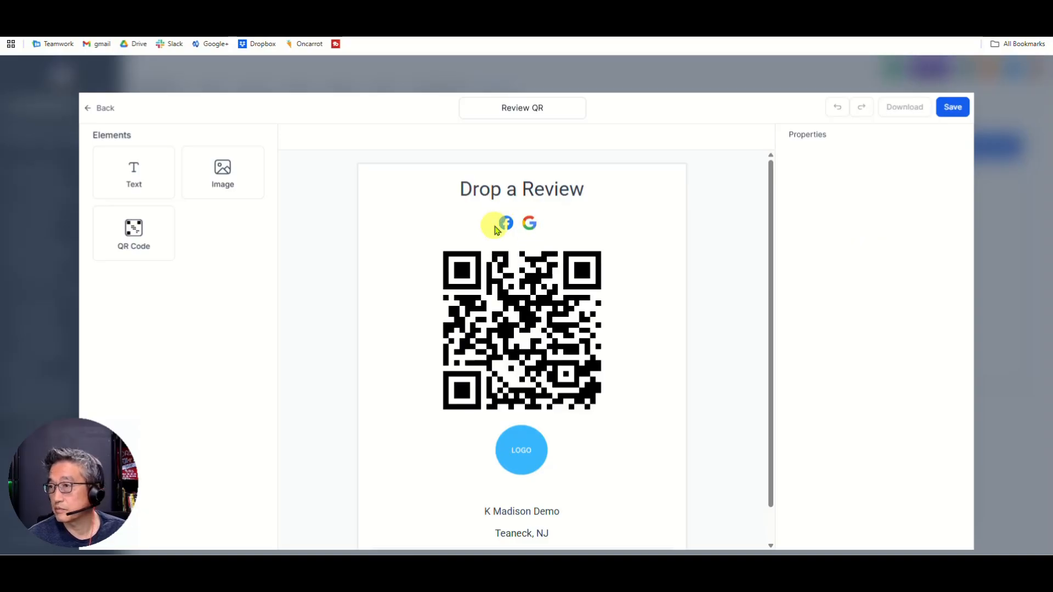
drag(223, 171, 472, 218)
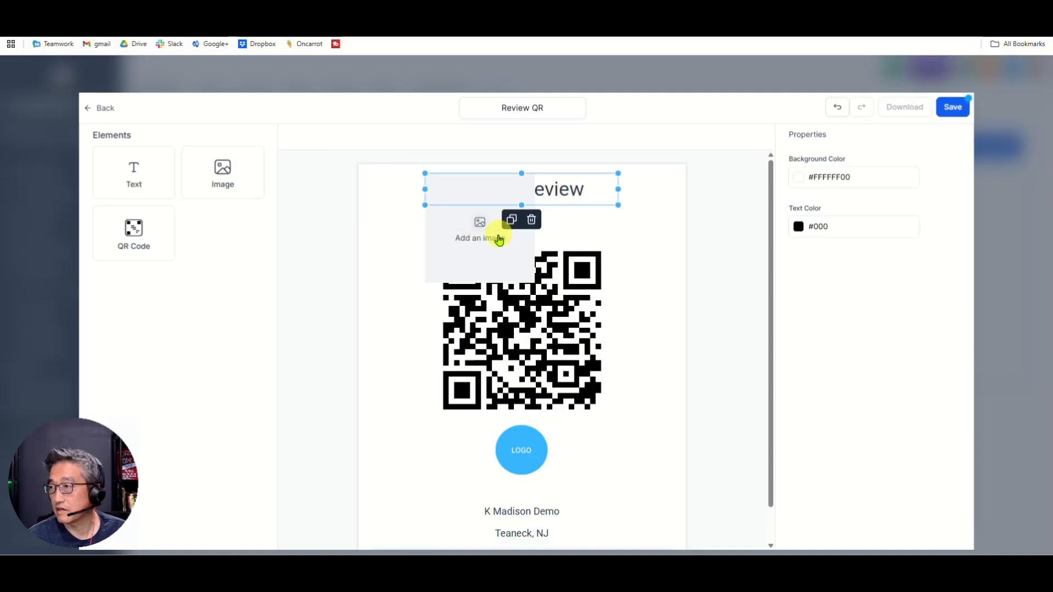
drag(489, 238, 442, 254)
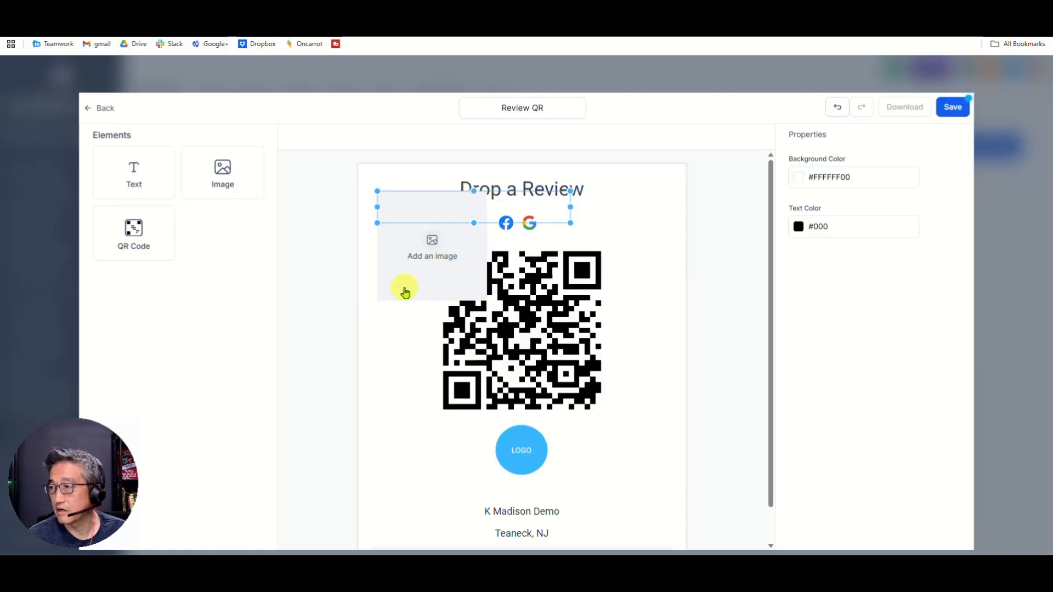
Try to remove the image placeholder from the poster, moving it beside the QR code before deleting it
mouse_move(469, 242)
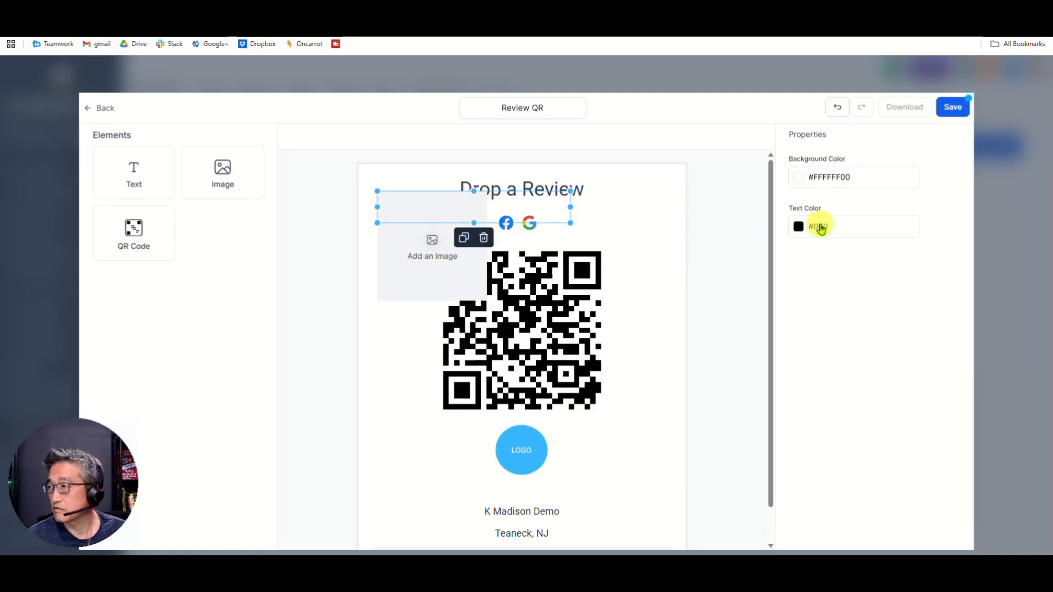
click(486, 240)
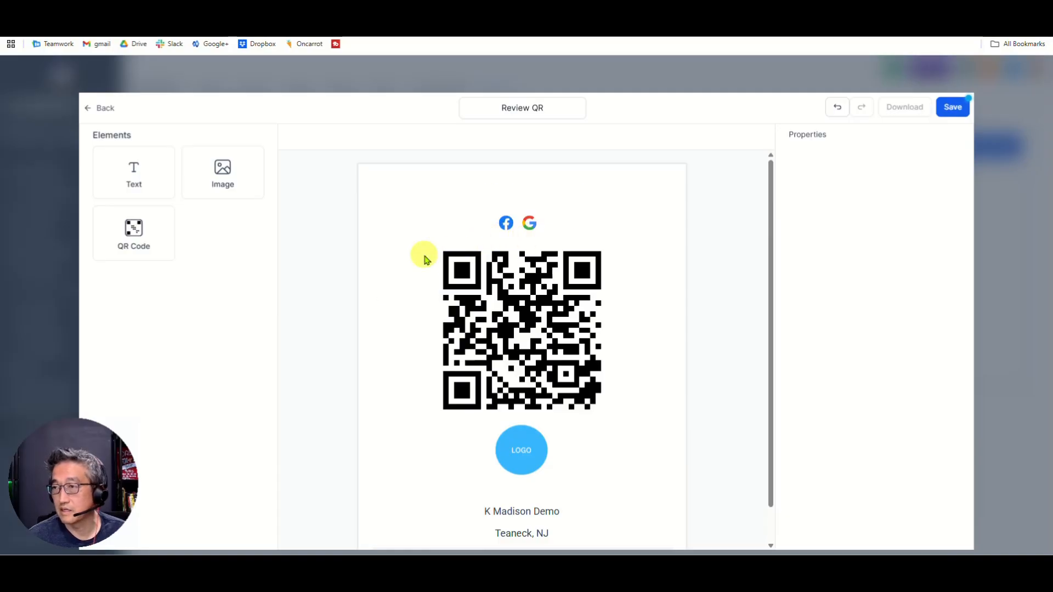
key(ctrl+z)
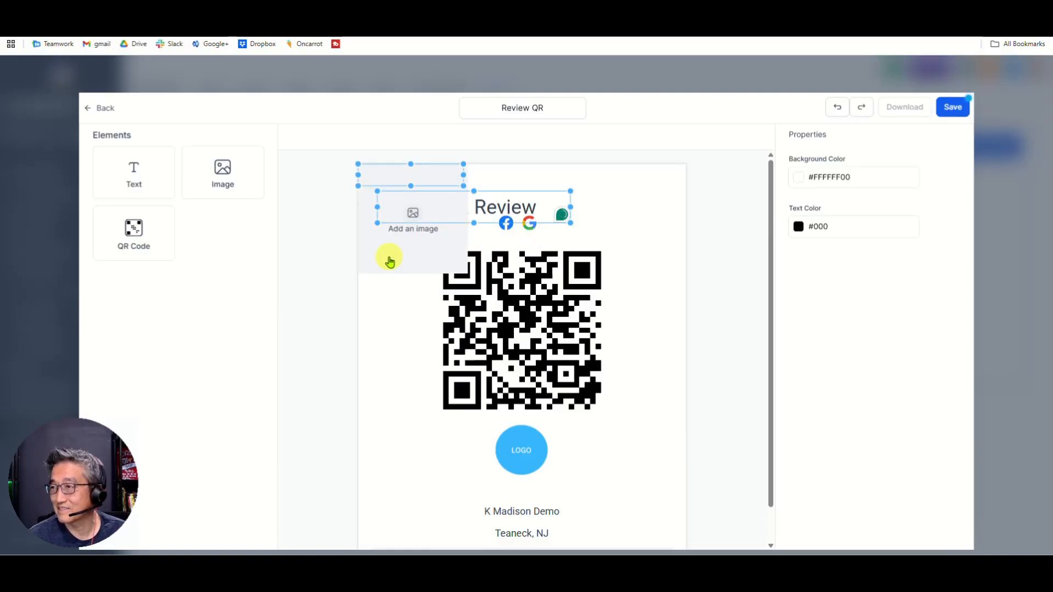
click(394, 253)
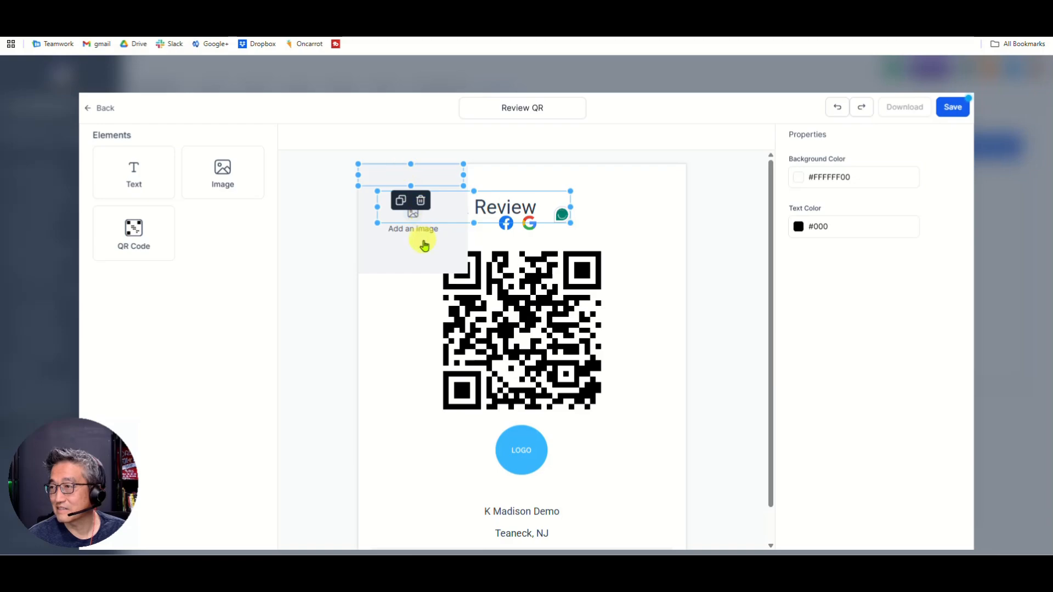
drag(422, 254, 413, 366)
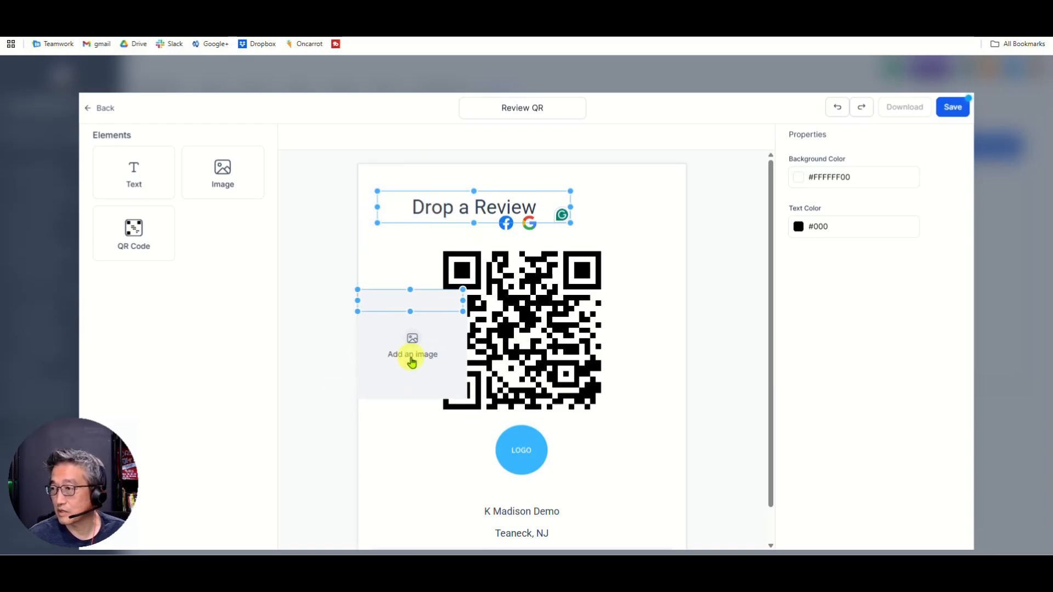
click(409, 234)
click(413, 324)
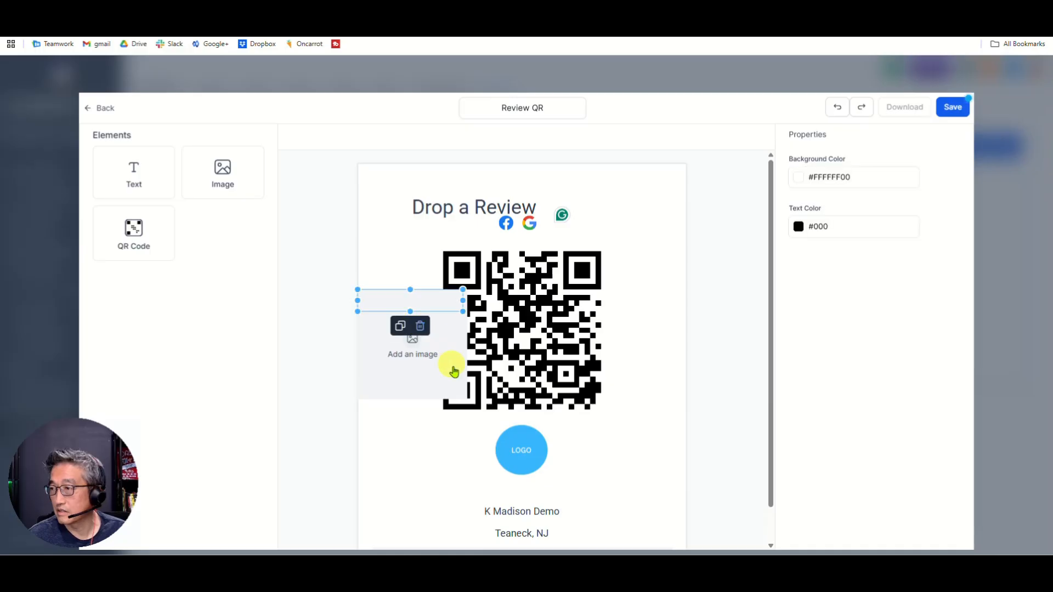
click(420, 327)
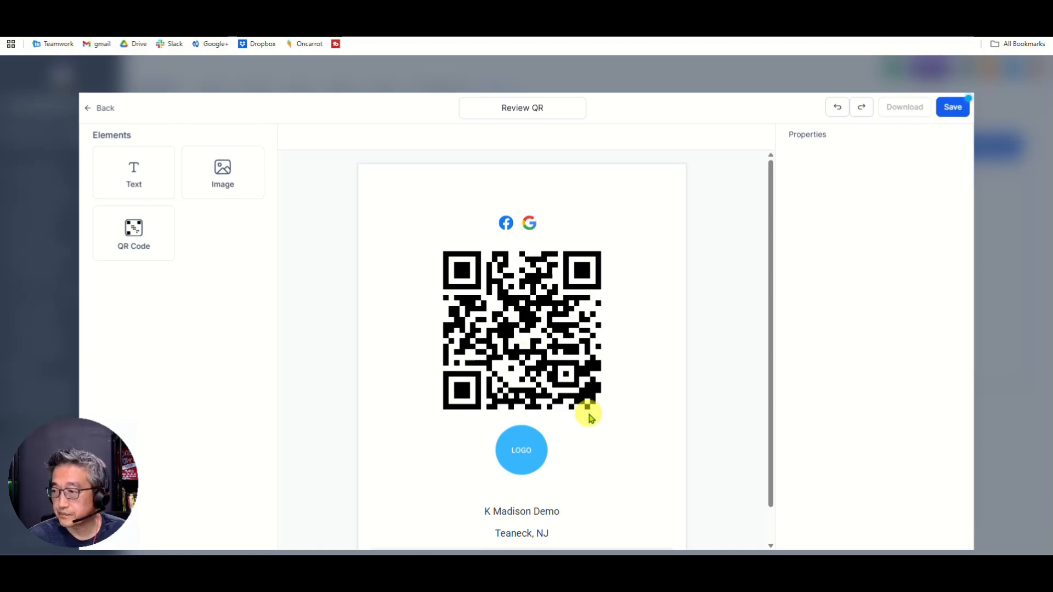
Change the business name text below the poster's logo to K Madison Media
scroll(560, 420, down, 1)
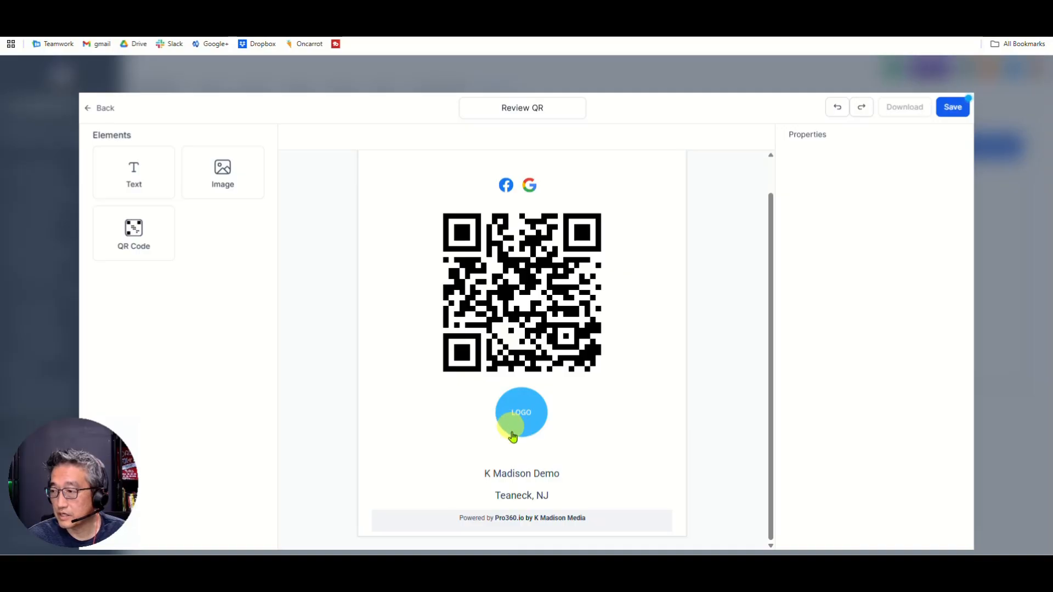
click(524, 478)
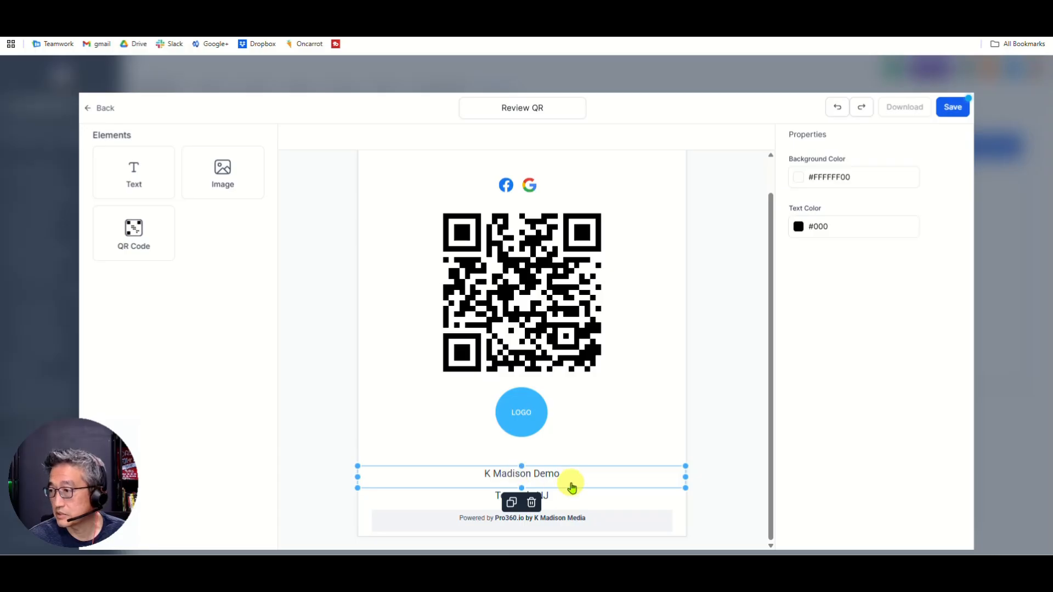
double_click(540, 481)
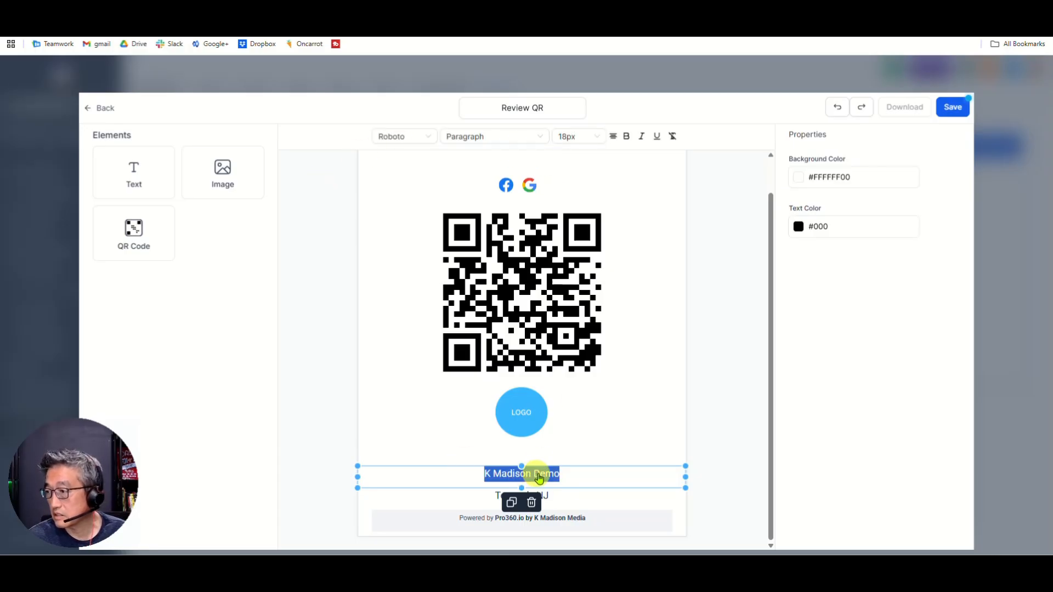
key(End)
key(BackSpace)
key(BackSpace)
key(BackSpace)
key(BackSpace)
text(M<)
text(dia)
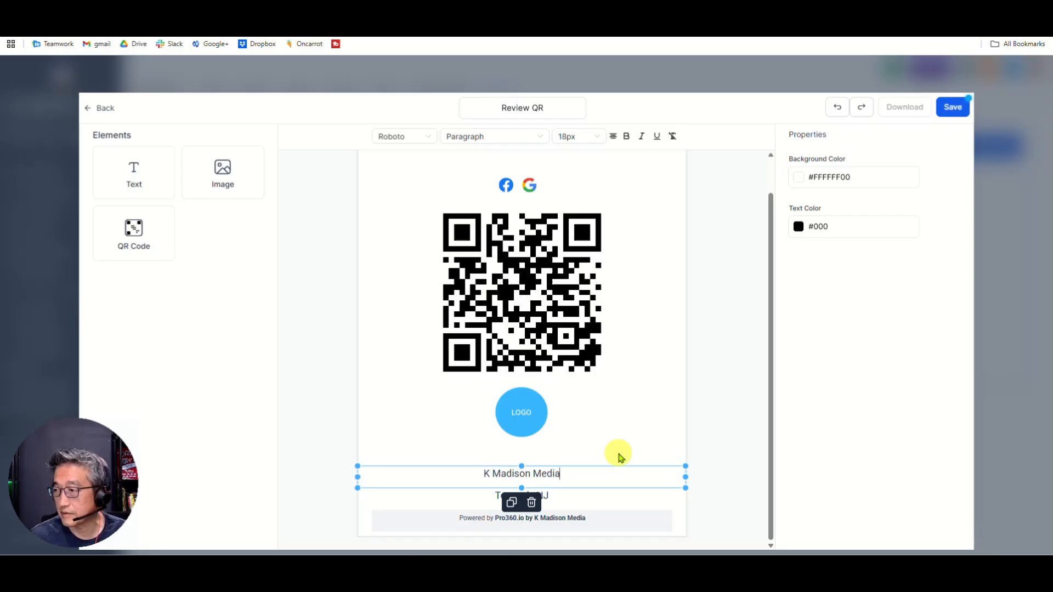
click(408, 426)
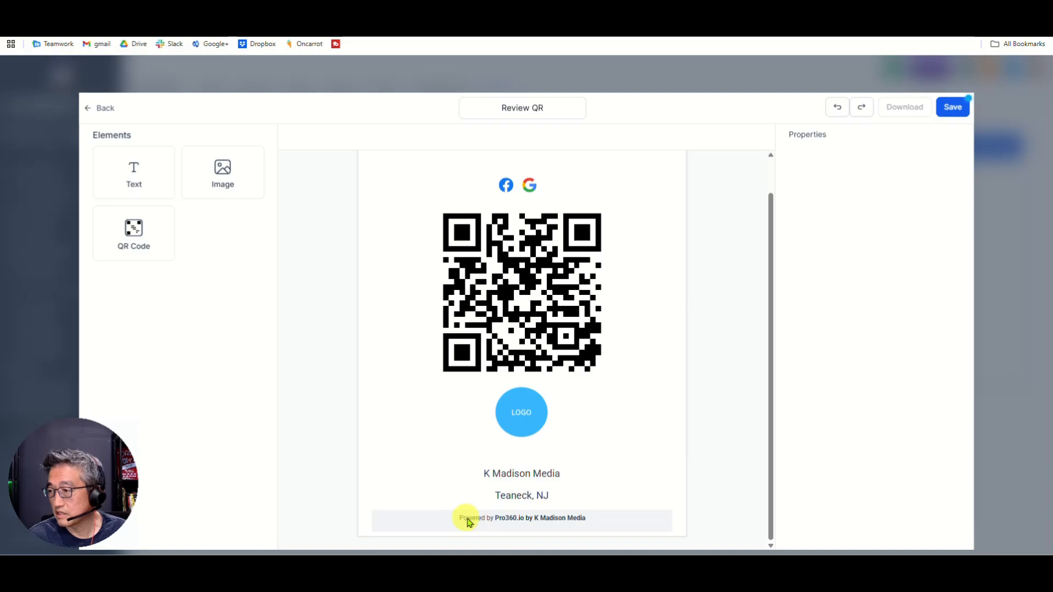
Look at the properties of the Powered by footer on the poster
click(493, 521)
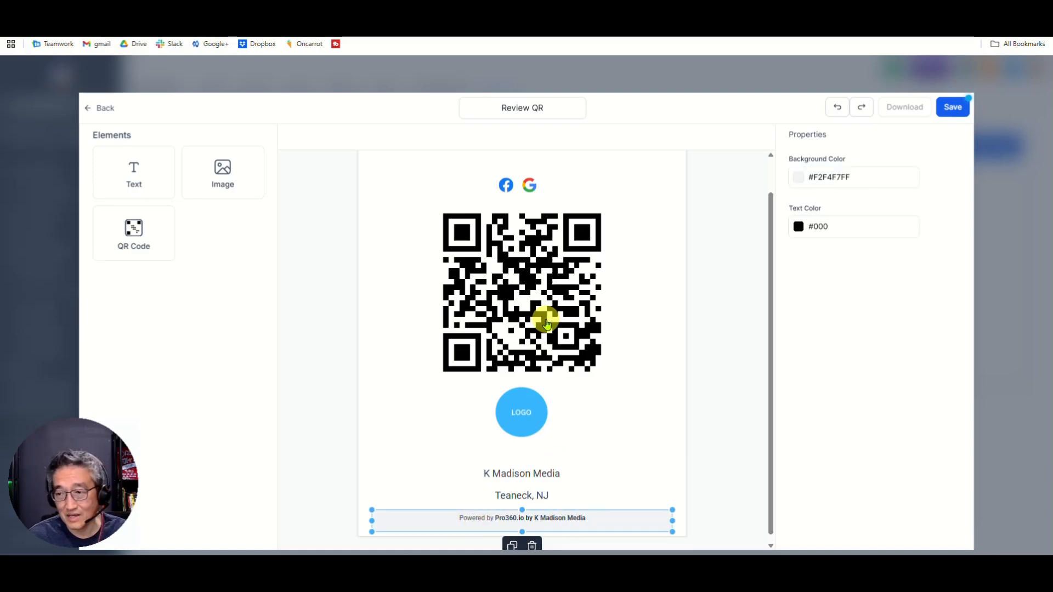
click(652, 399)
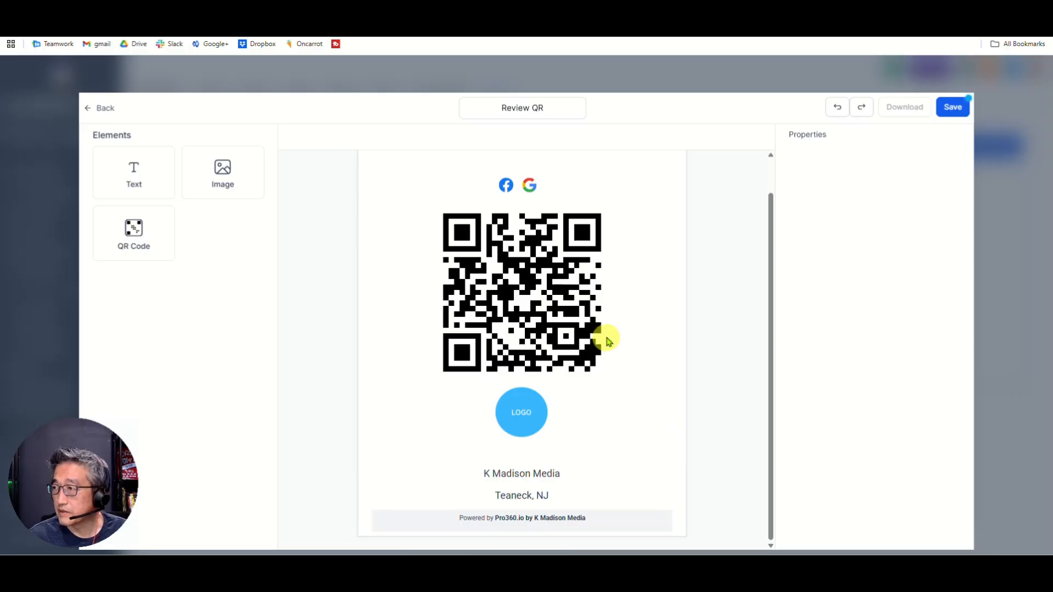
scroll(601, 336, up, 1)
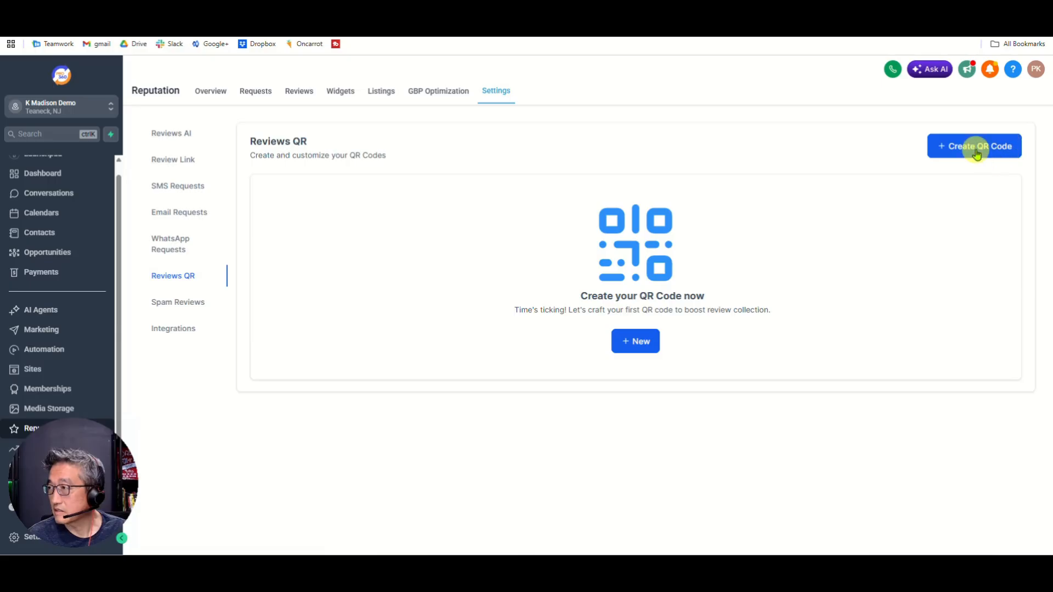
Create a new review QR code poster, remove its Facebook icon and center the Google icon under the heading
click(977, 154)
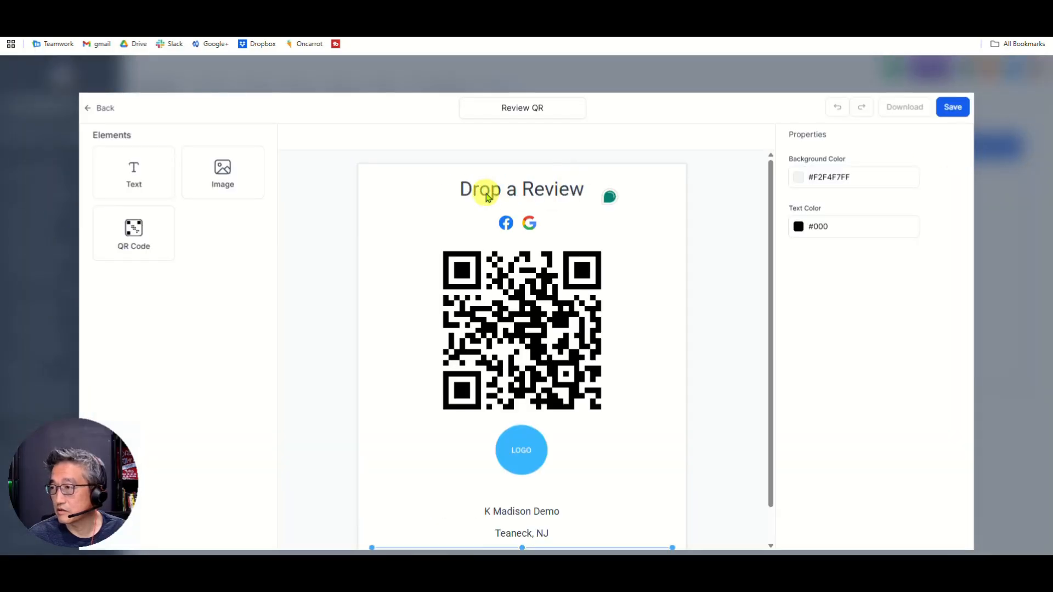
click(506, 225)
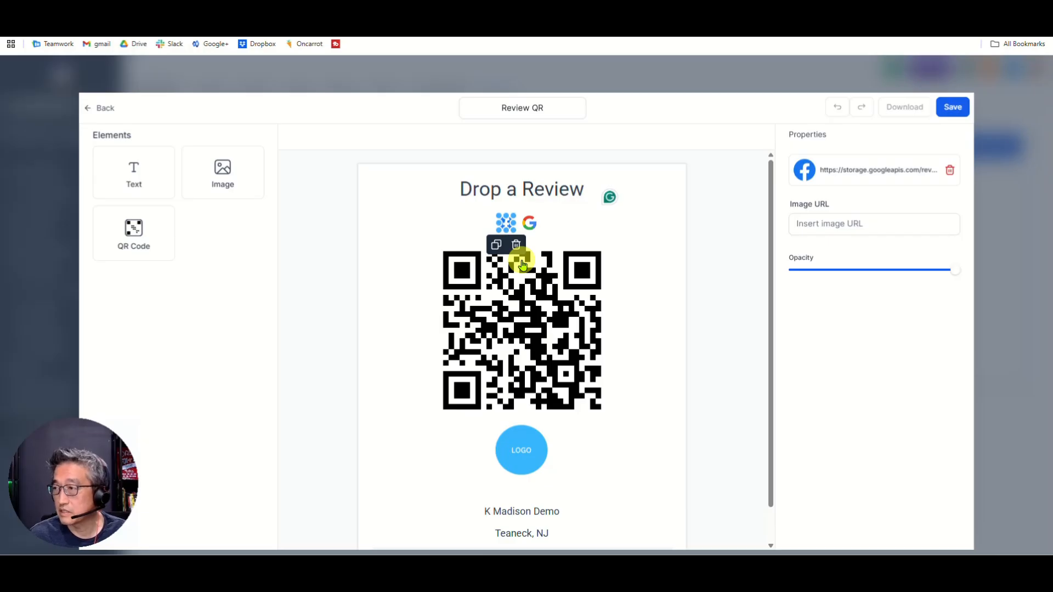
click(515, 245)
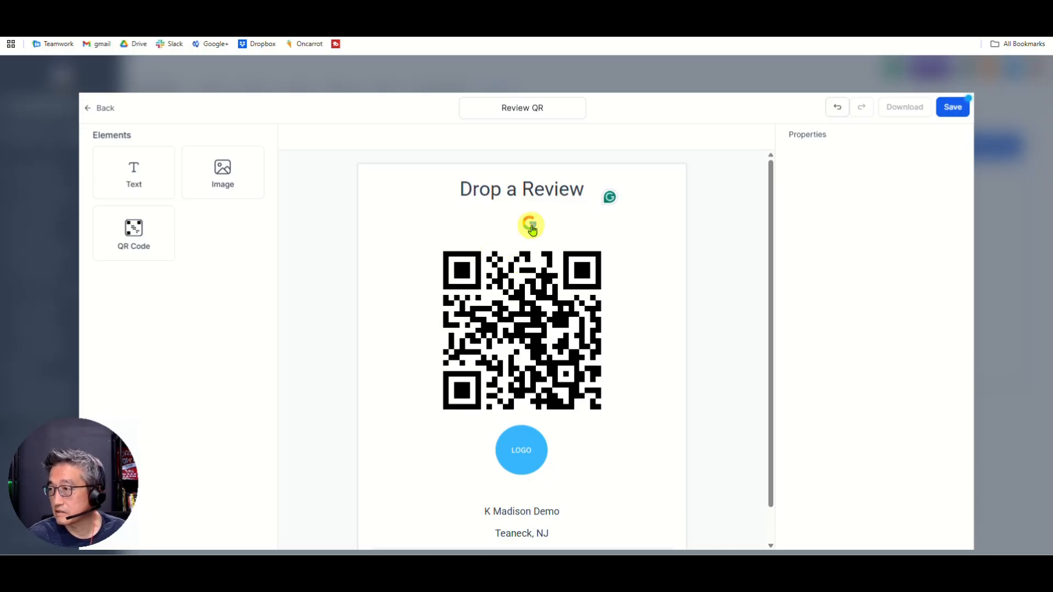
drag(530, 229, 519, 229)
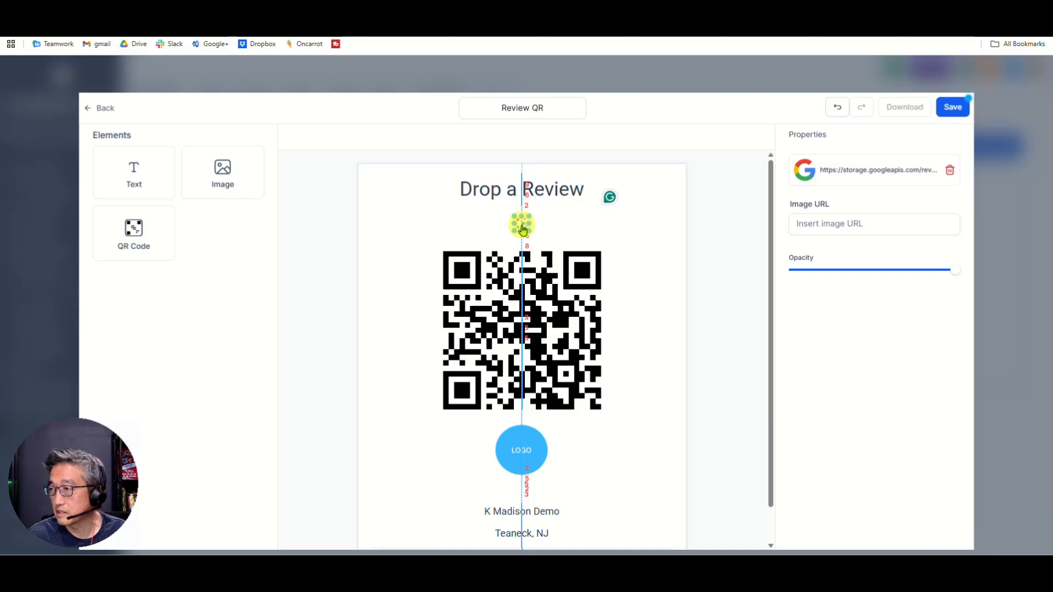
click(668, 249)
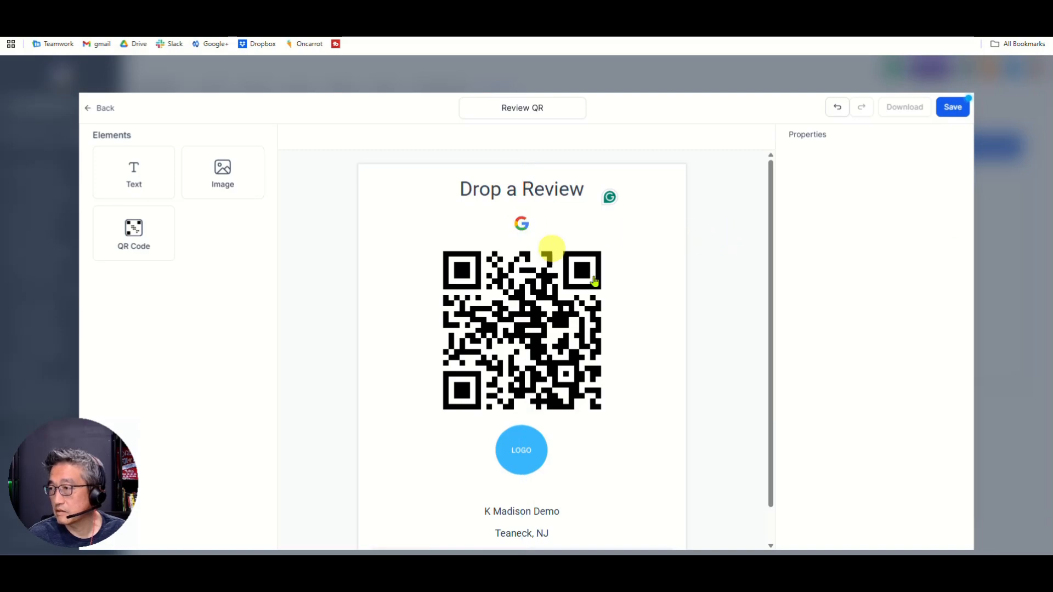
Examine the logo placeholder's image source options, including Media Storage and the image URL, without replacing the logo
click(519, 458)
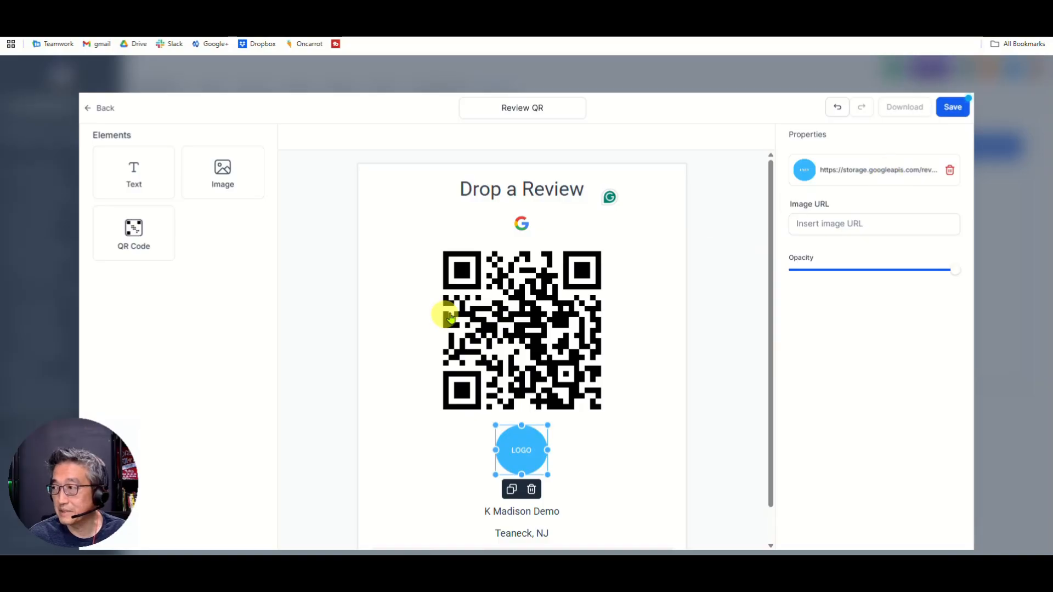
click(867, 177)
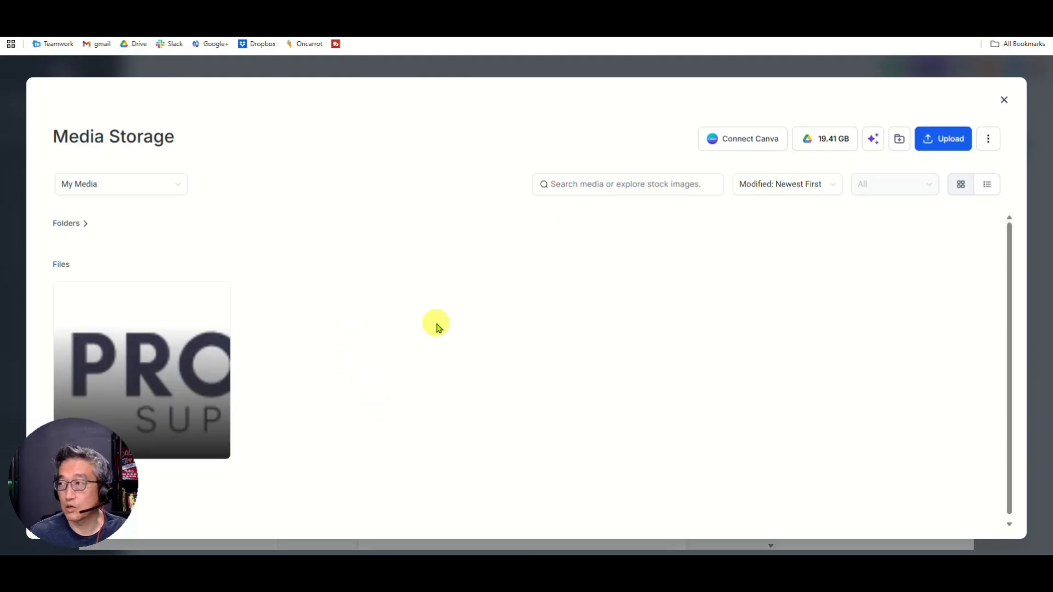
click(1003, 102)
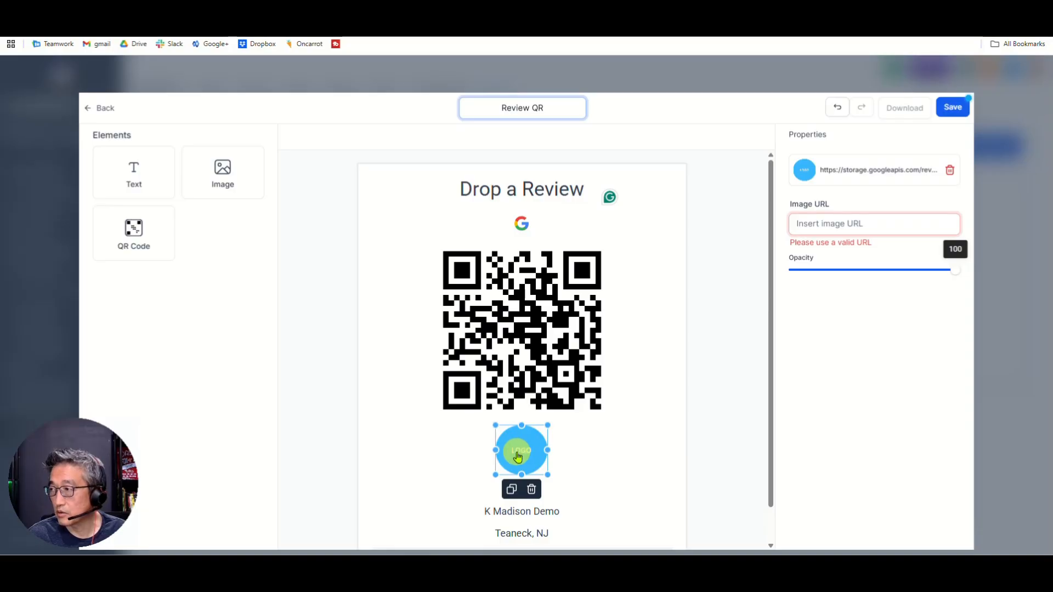
click(877, 222)
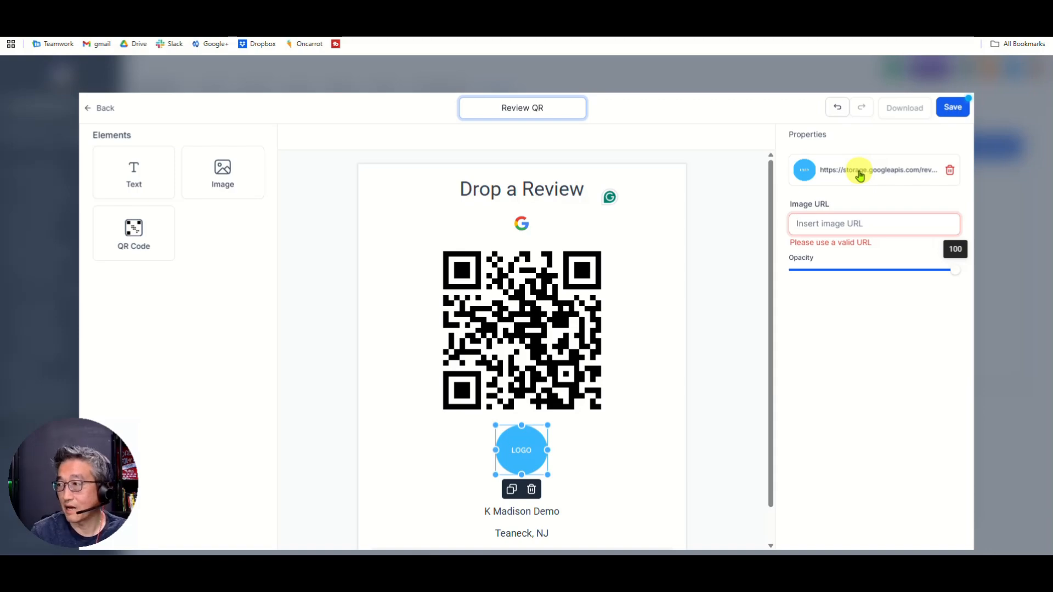
Save the Review QR poster, then reopen it for editing to download it
click(953, 108)
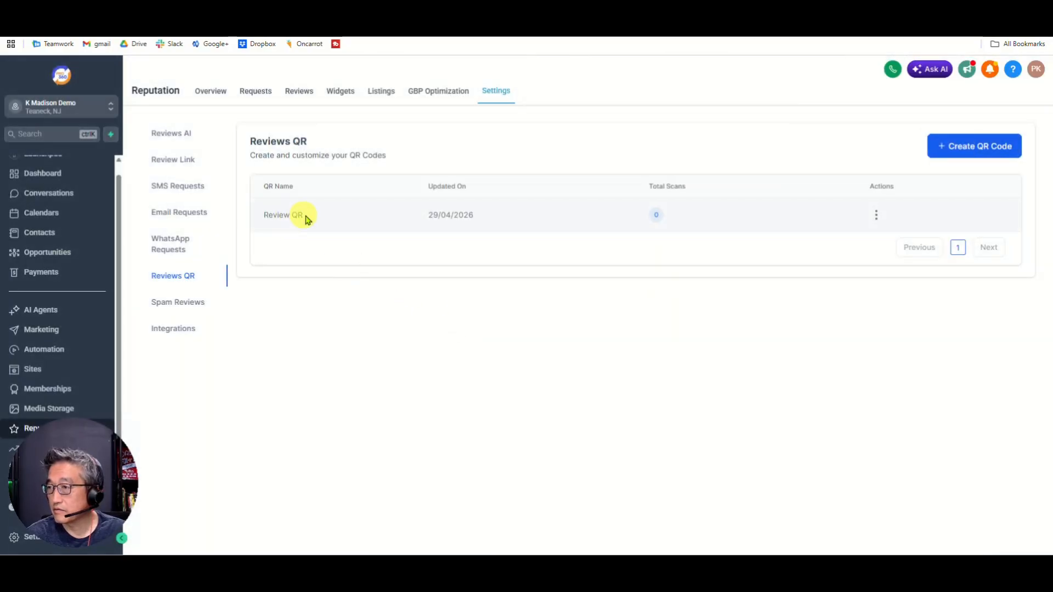
click(875, 215)
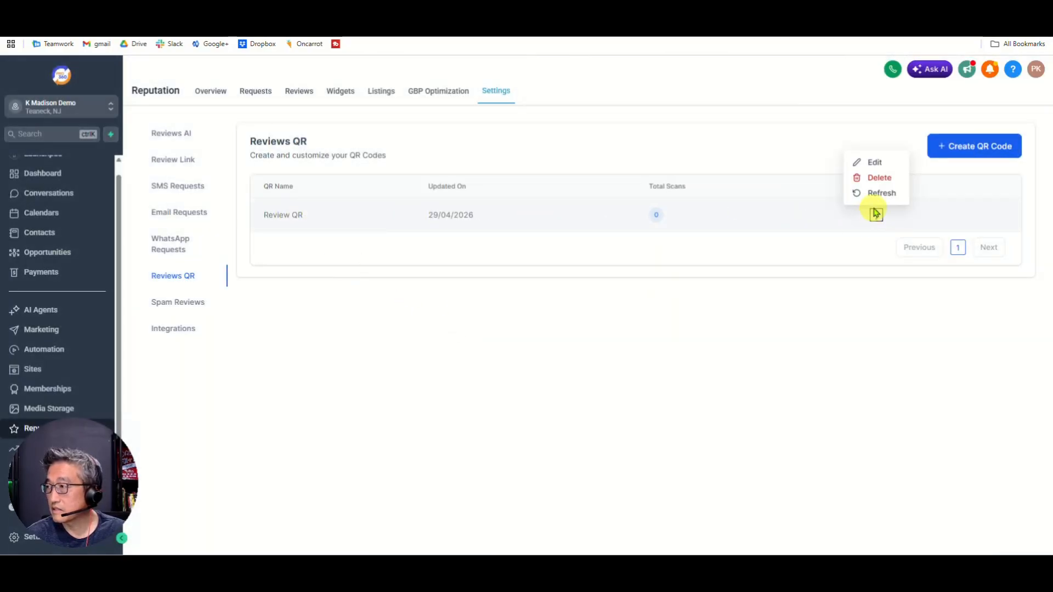
click(671, 205)
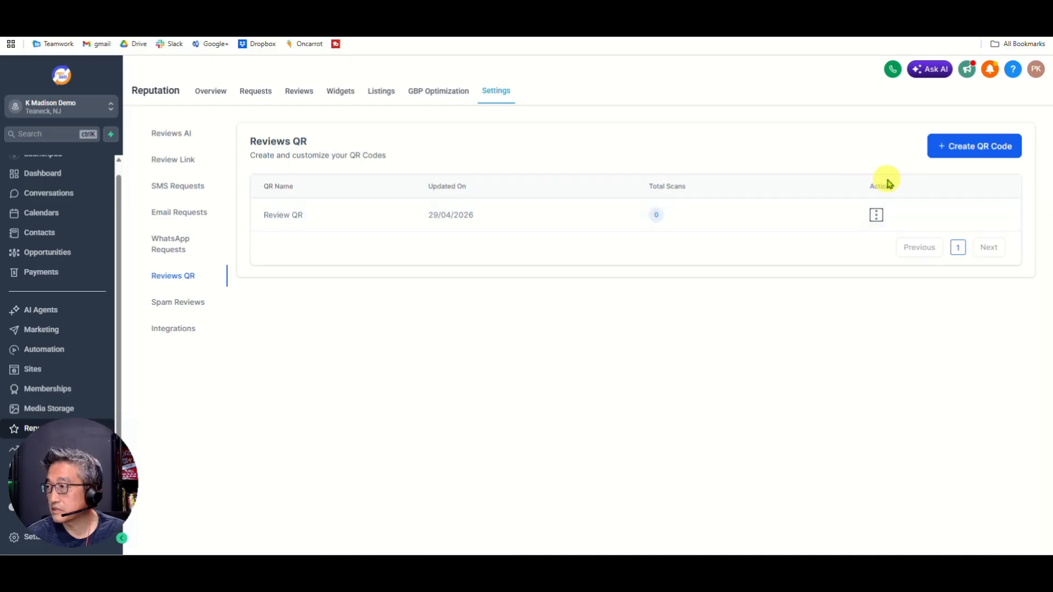
click(876, 214)
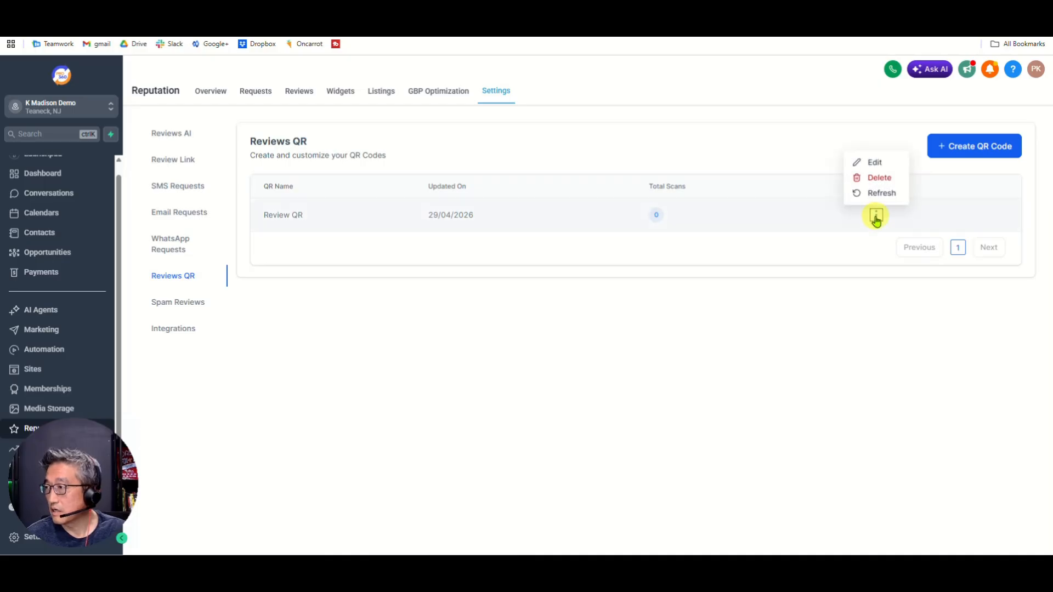
click(878, 163)
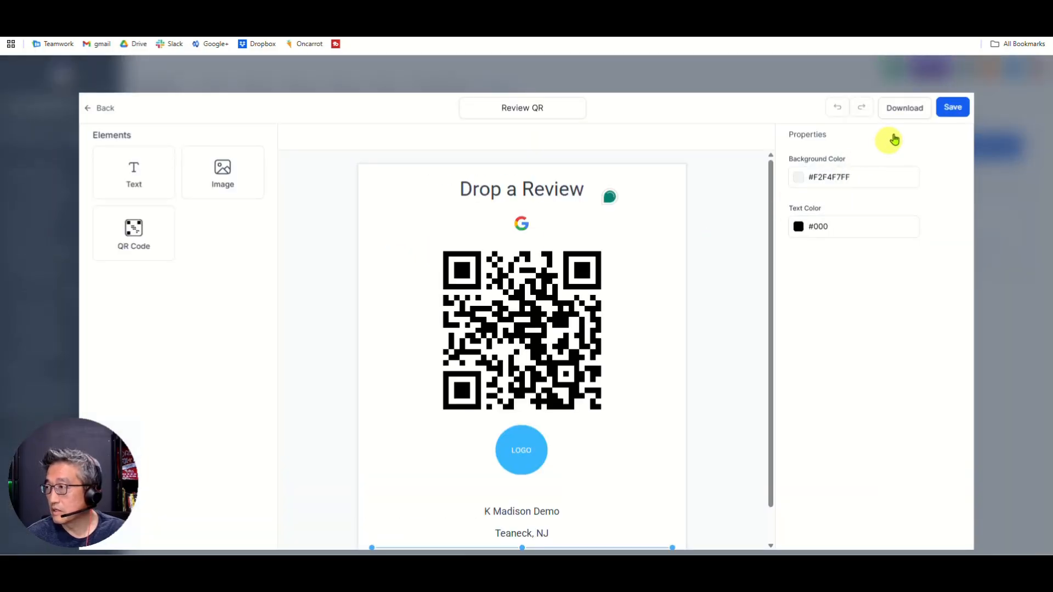
click(906, 110)
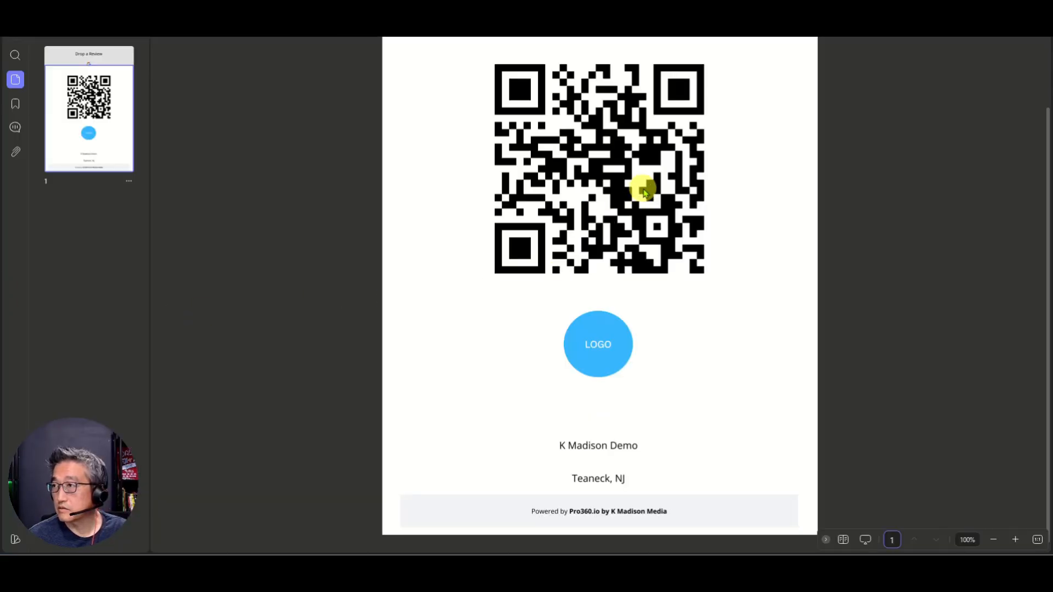
Review the downloaded K Madison Demo review poster from its heading and QR code down to the footer
scroll(644, 189, up, 3)
scroll(644, 189, up, 1)
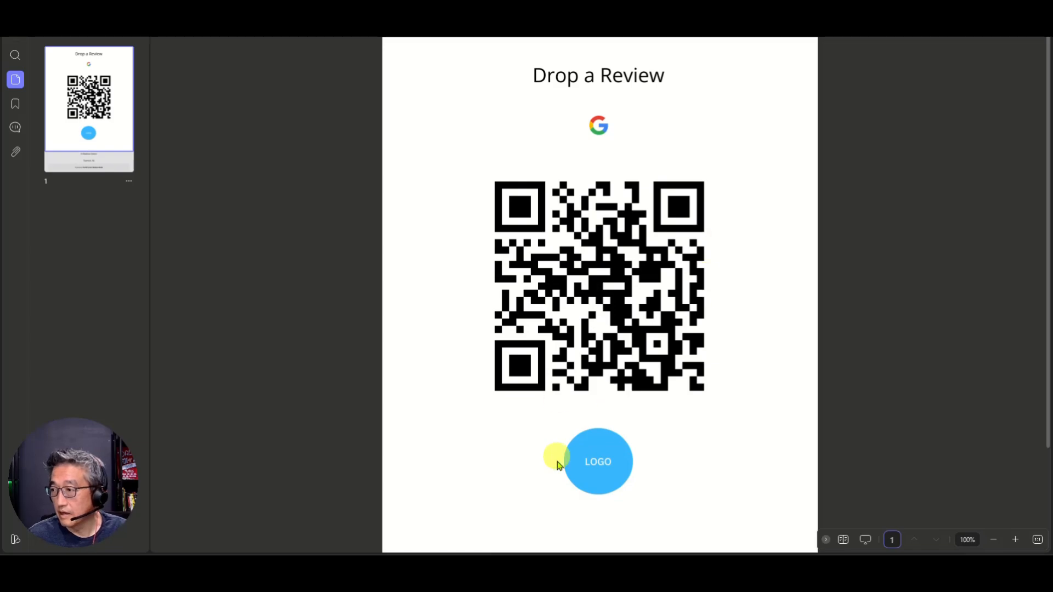
scroll(576, 407, down, 2)
scroll(581, 408, up, 2)
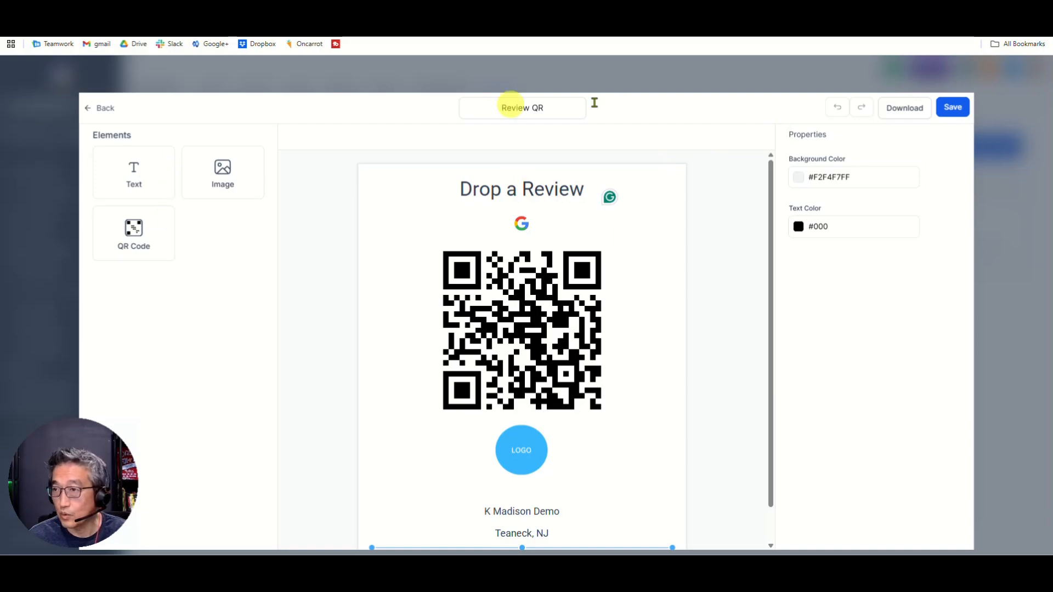
Leave the poster editor, open the existing K Madison Media QR code from the Sites QR Codes list, check its website URL and close it
click(91, 107)
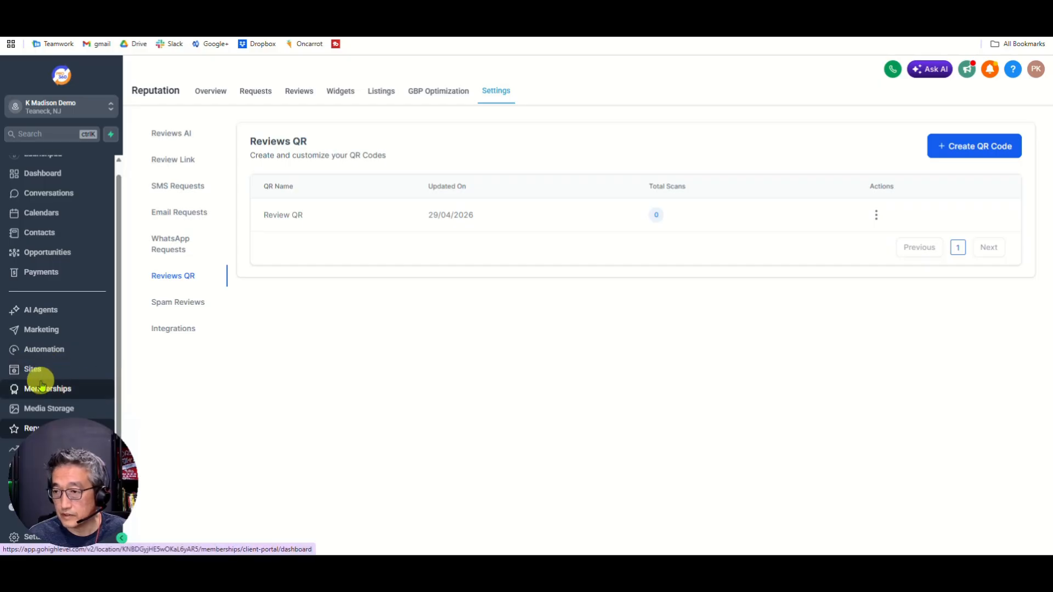
drag(81, 467, 970, 470)
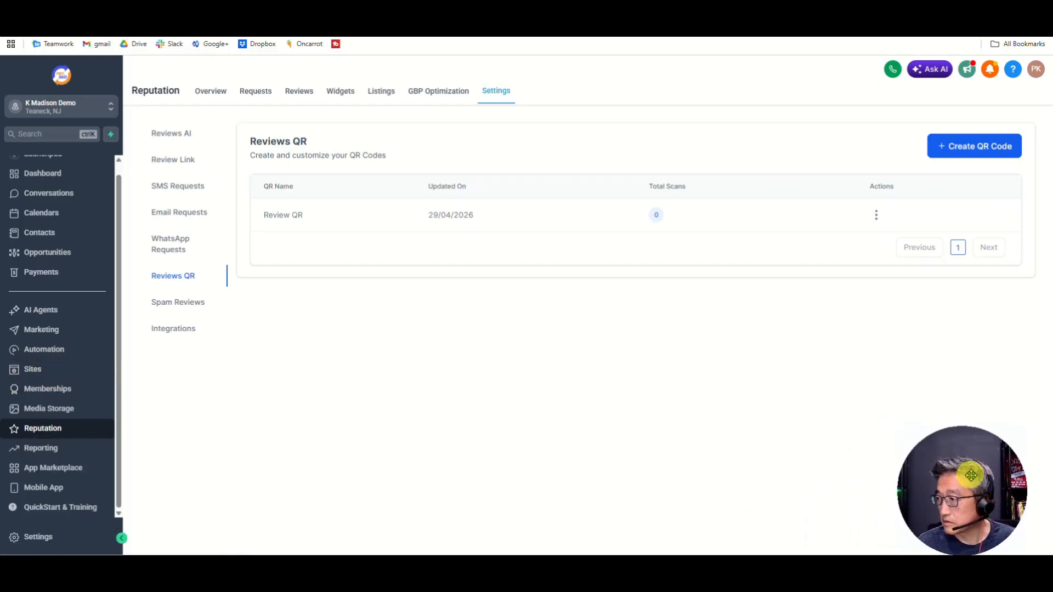
click(34, 371)
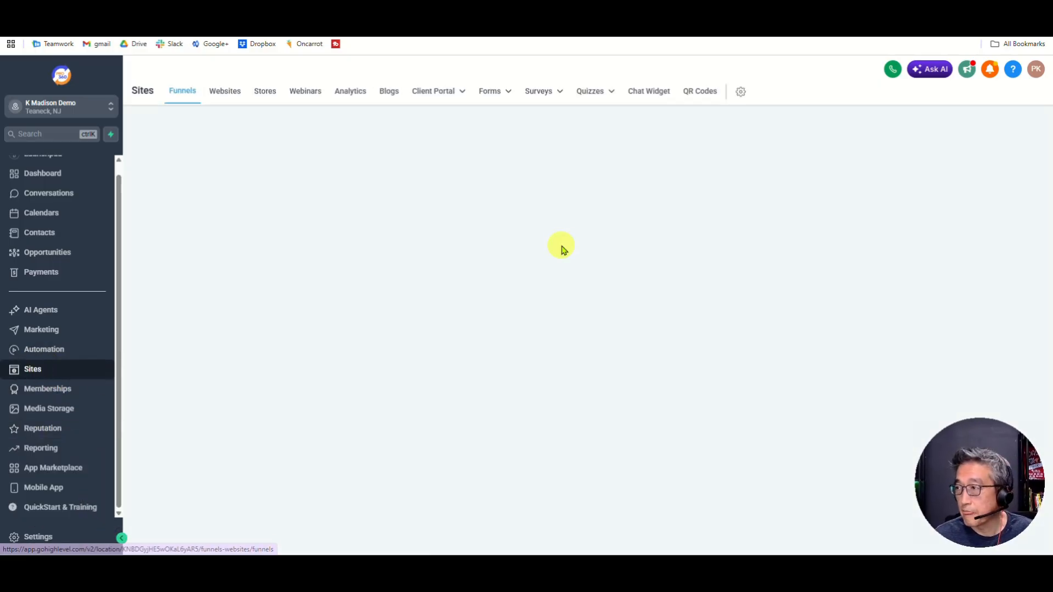
click(706, 93)
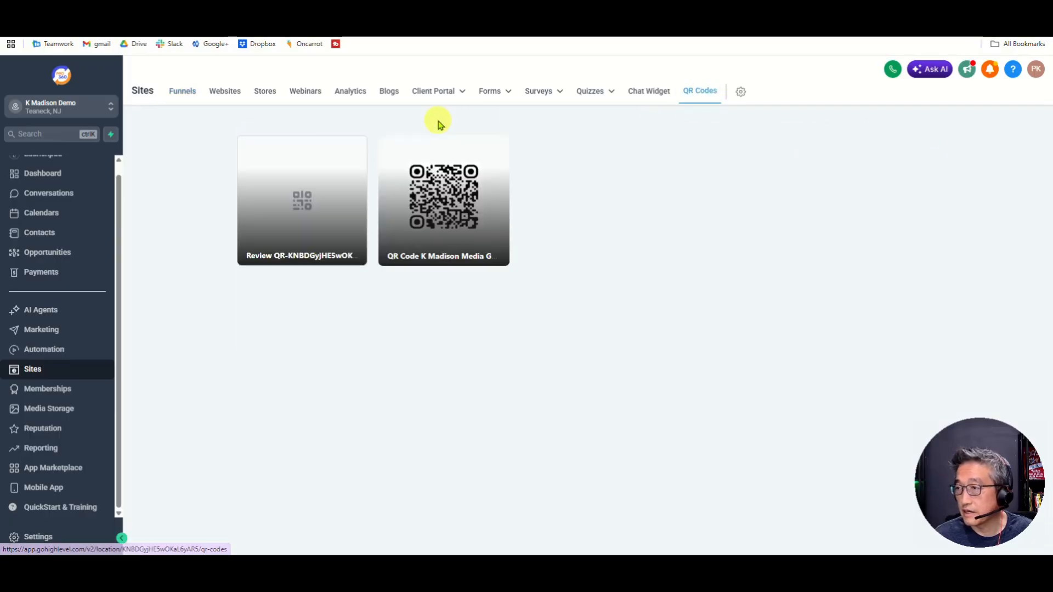
mouse_move(395, 332)
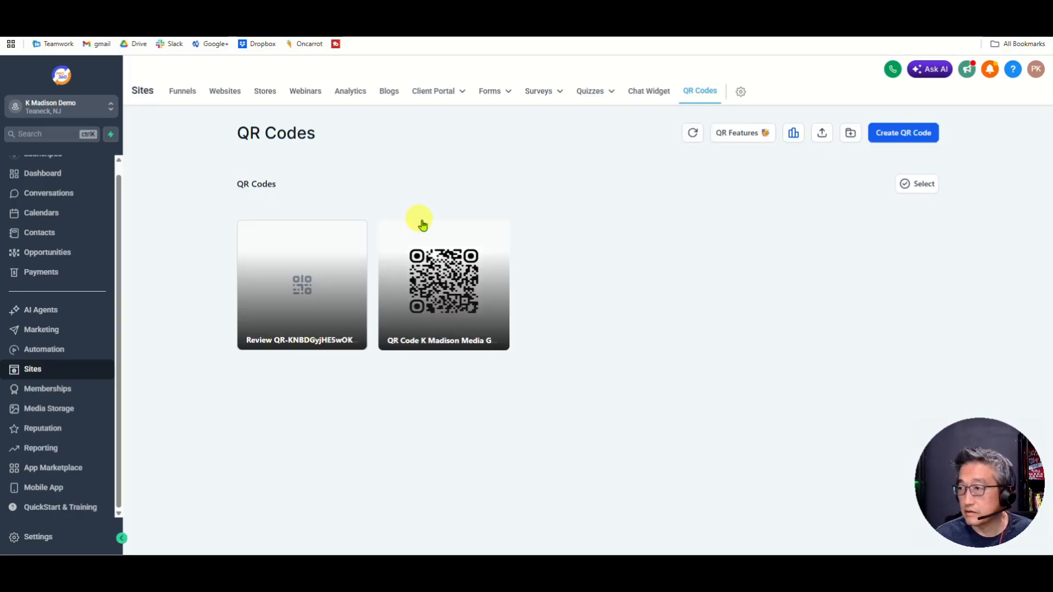
mouse_move(439, 278)
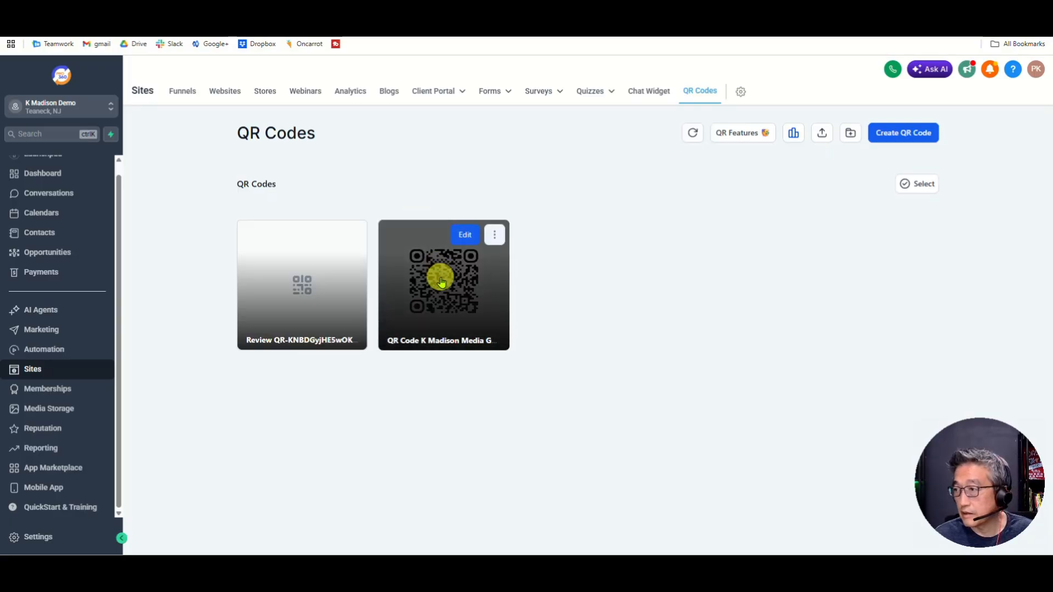
click(463, 237)
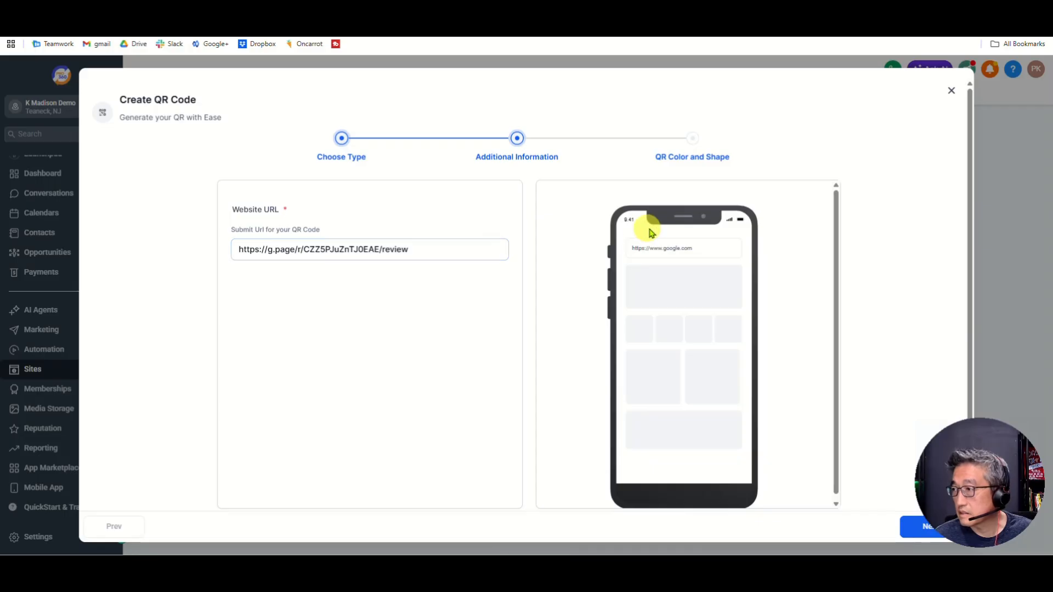
click(950, 93)
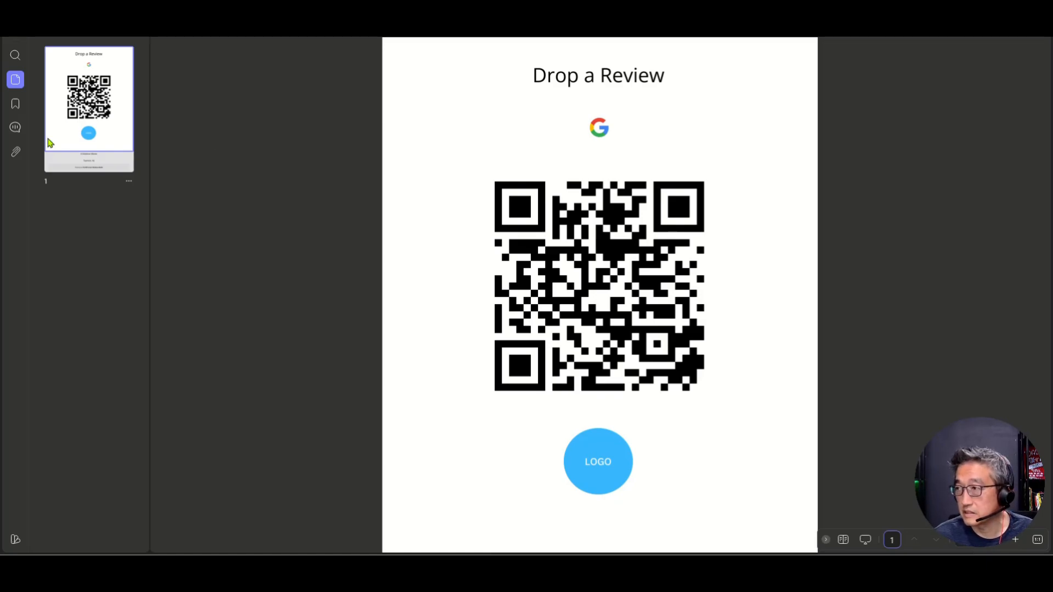
Examine the K Madison Media review poster PDF, including its heading, Google icon, QR code area and footer
scroll(677, 155, down, 3)
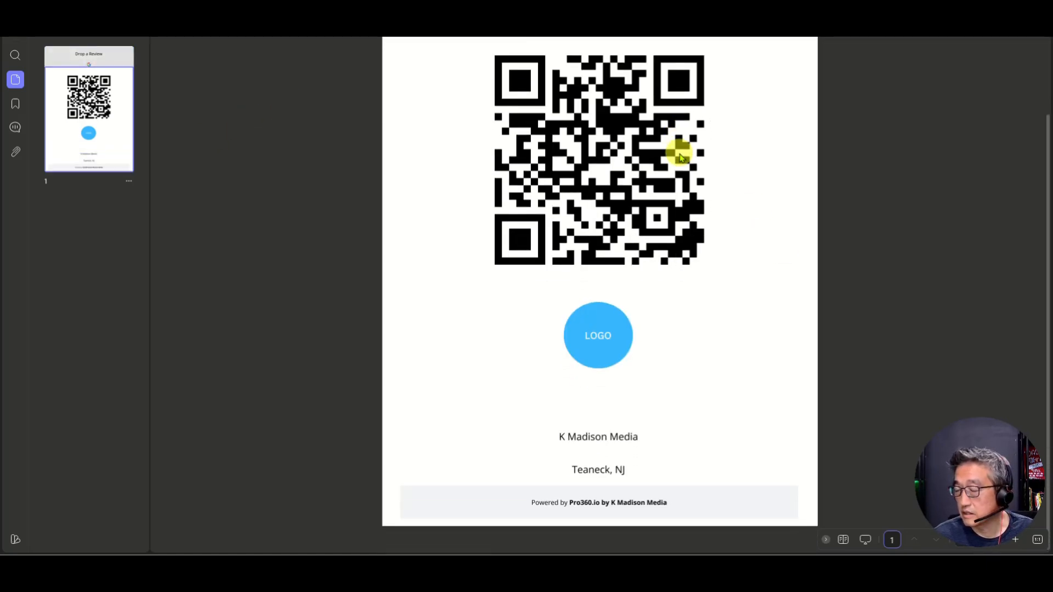
scroll(693, 353, up, 3)
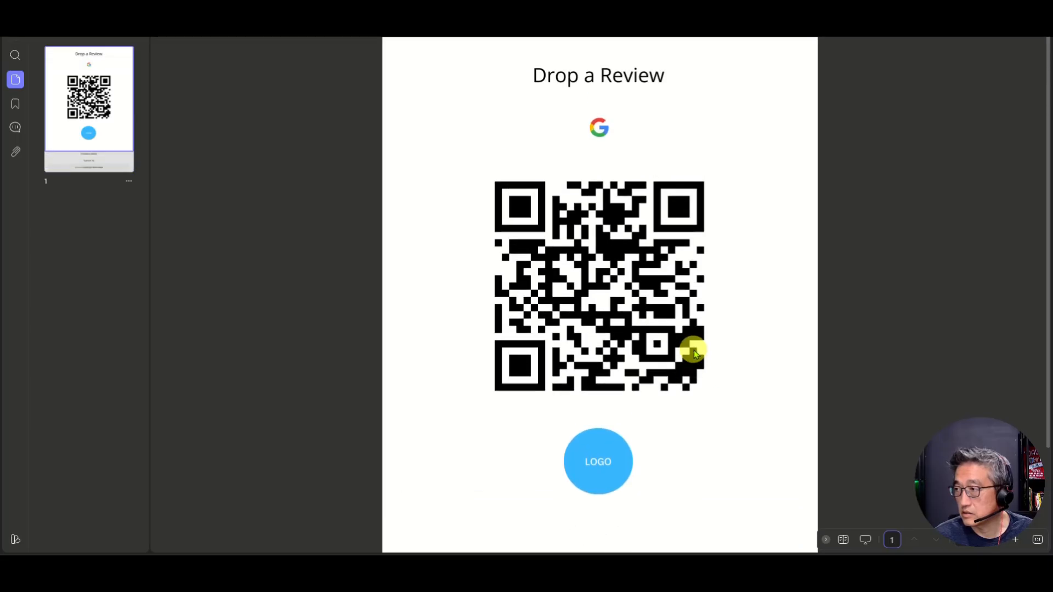
scroll(636, 239, down, 1)
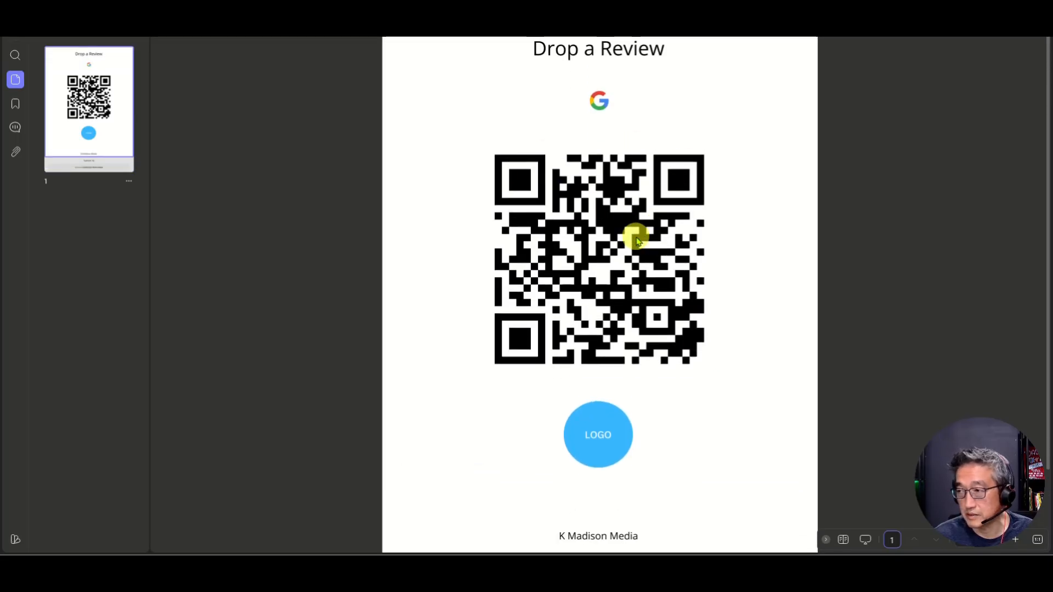
scroll(637, 240, down, 4)
scroll(635, 236, up, 5)
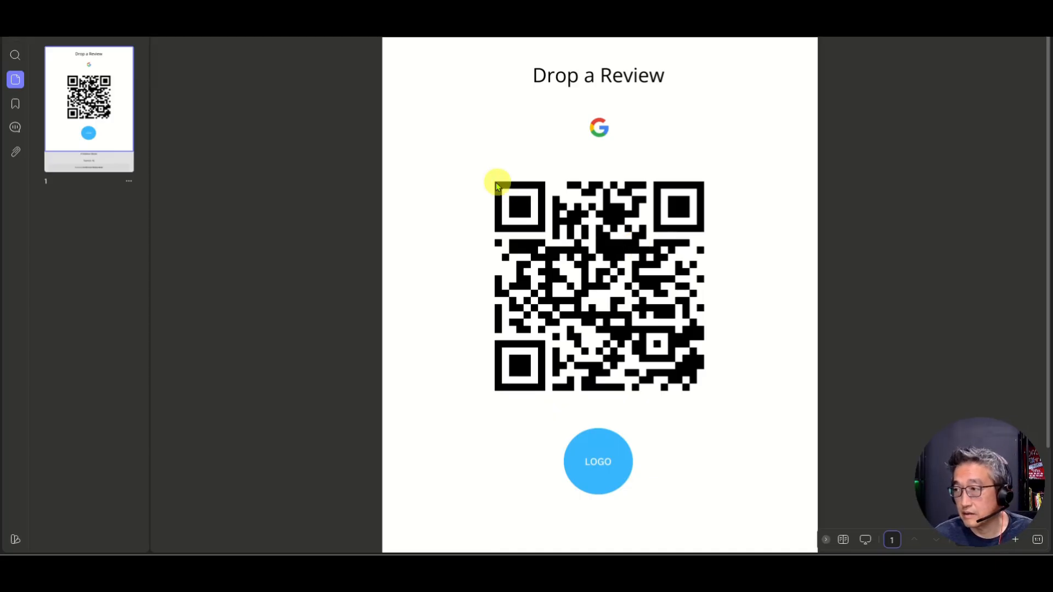
drag(487, 175, 718, 400)
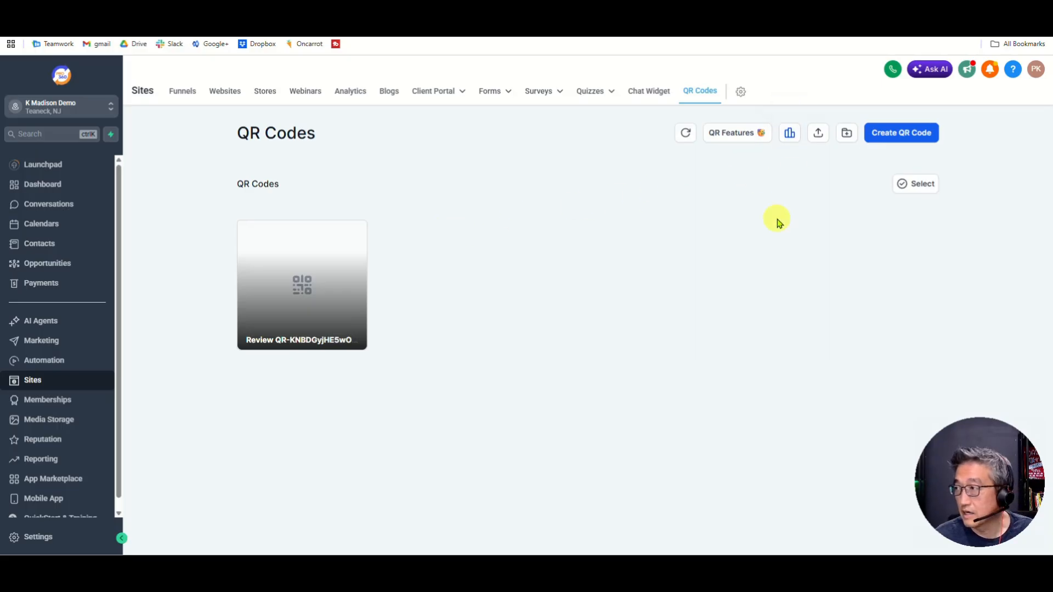
Start a new QR code named QR-Reviews and choose Website as its type
click(888, 135)
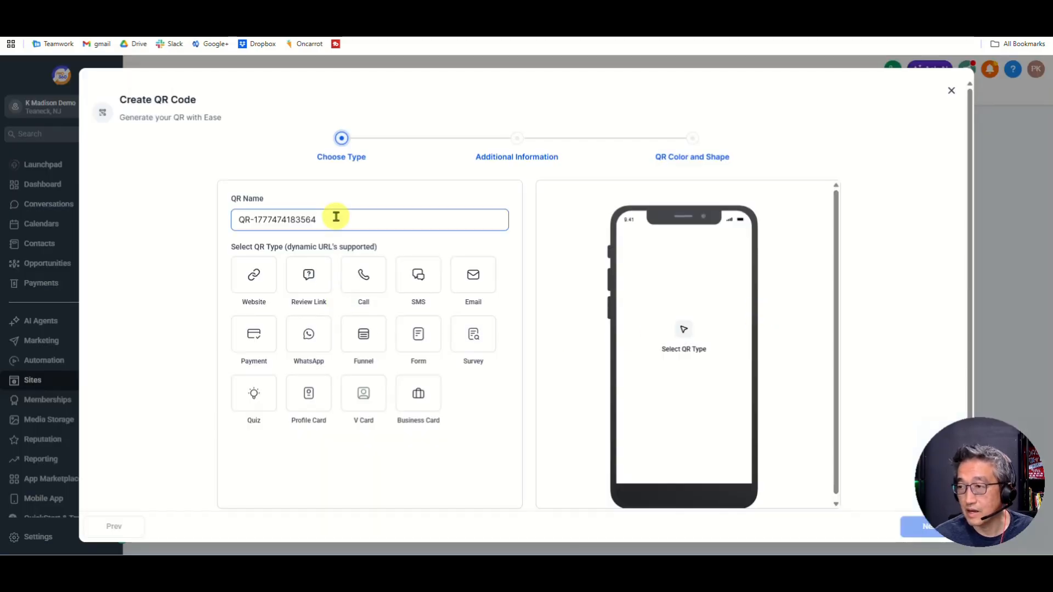
drag(336, 217, 254, 219)
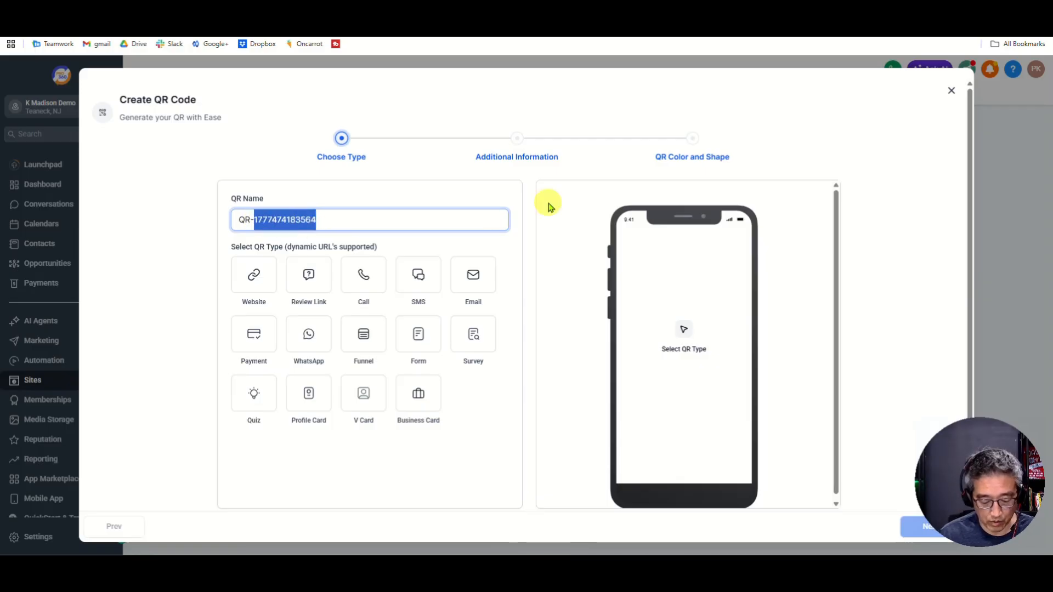
text(Reviews)
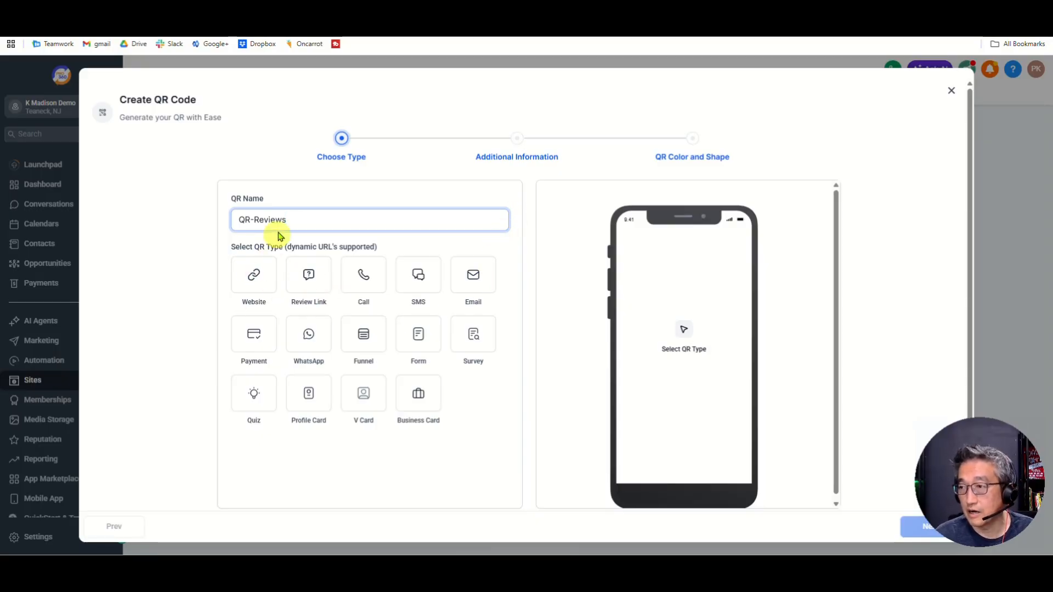
click(254, 279)
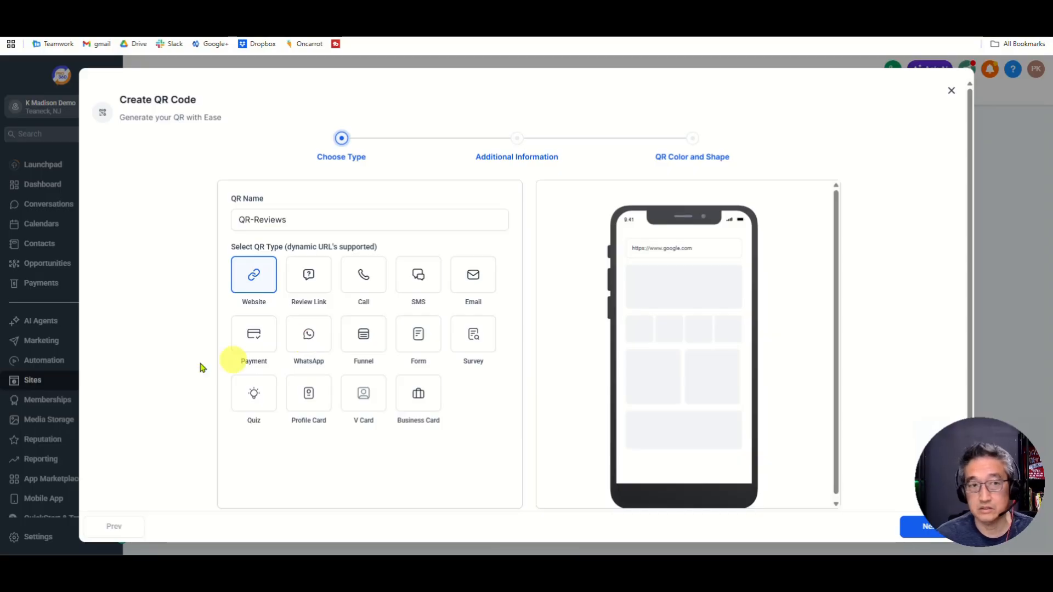
click(460, 221)
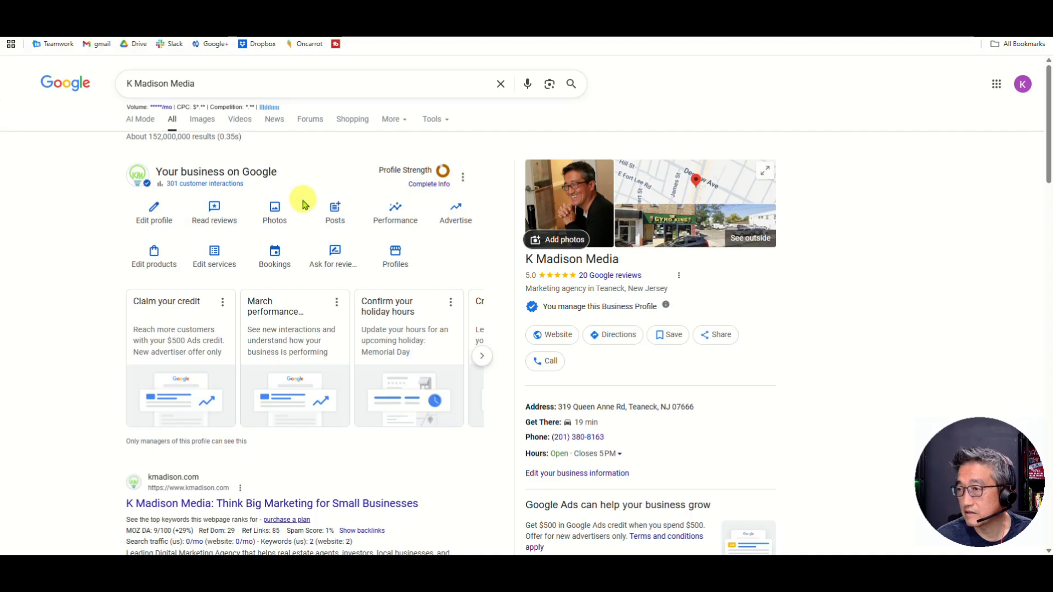
Copy the review link of K Madison Media from the Get more reviews page of its Google Business Profile
click(215, 216)
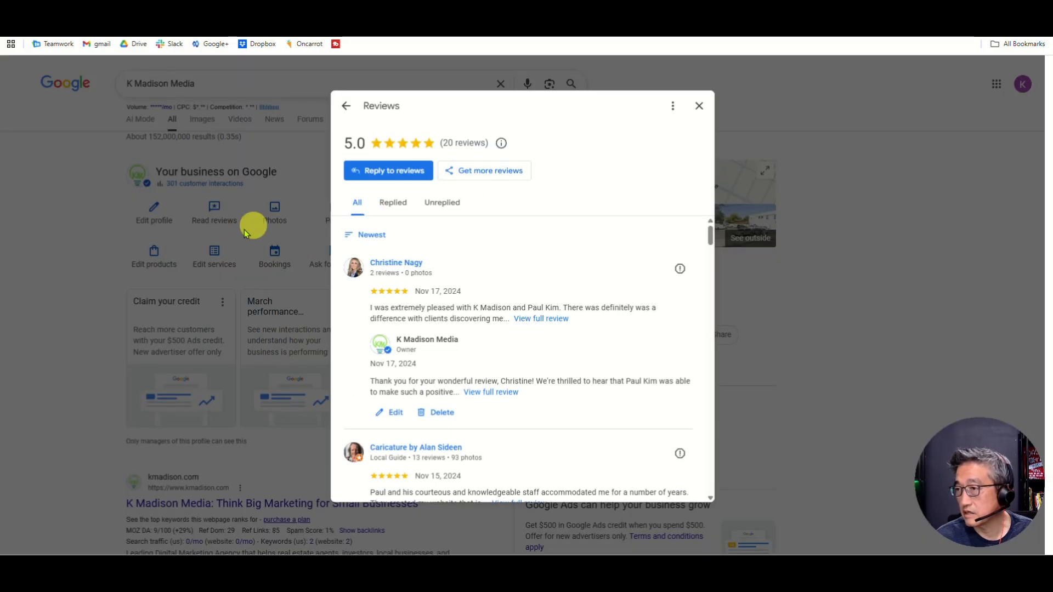
click(499, 176)
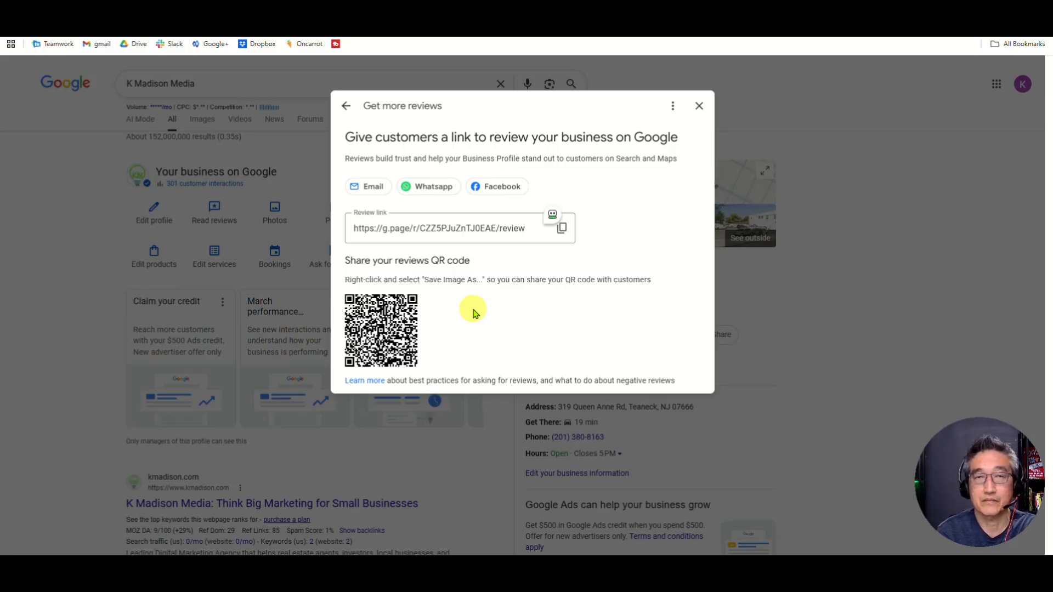
click(561, 230)
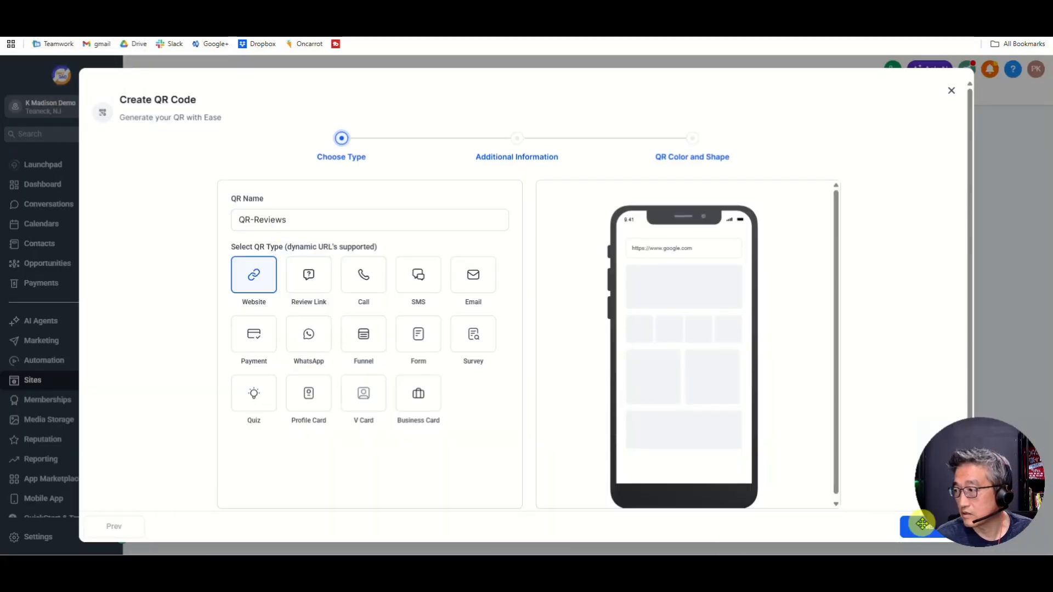
drag(999, 446, 77, 465)
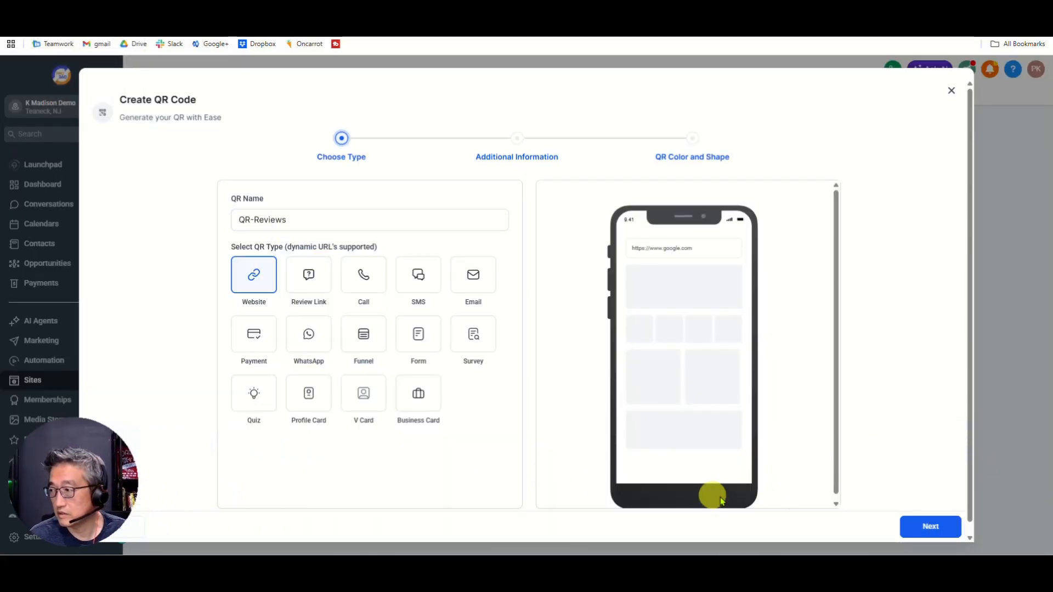
click(929, 525)
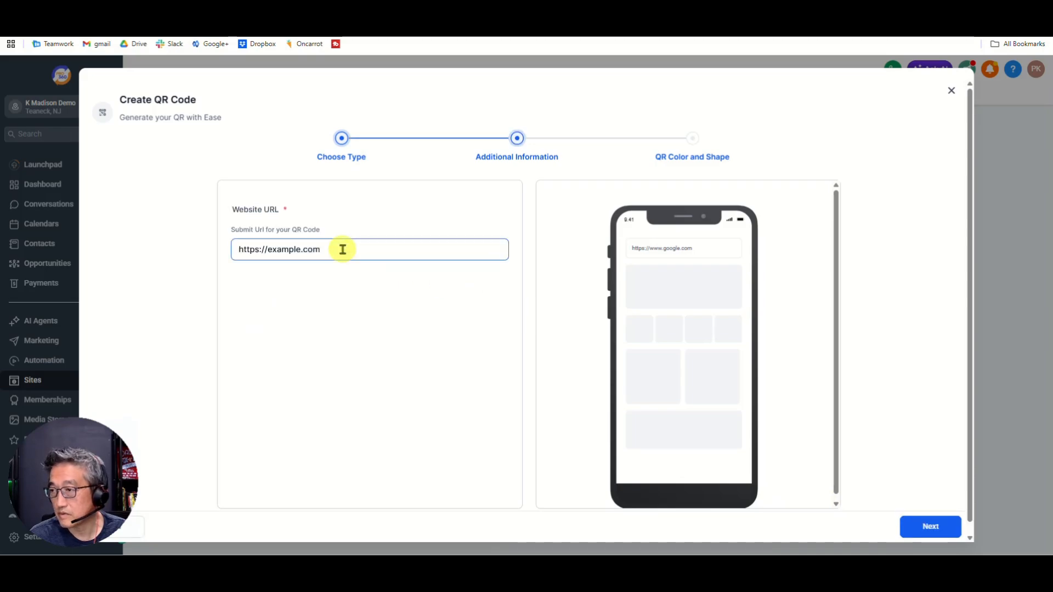
drag(343, 249, 228, 254)
key(ctrl+v)
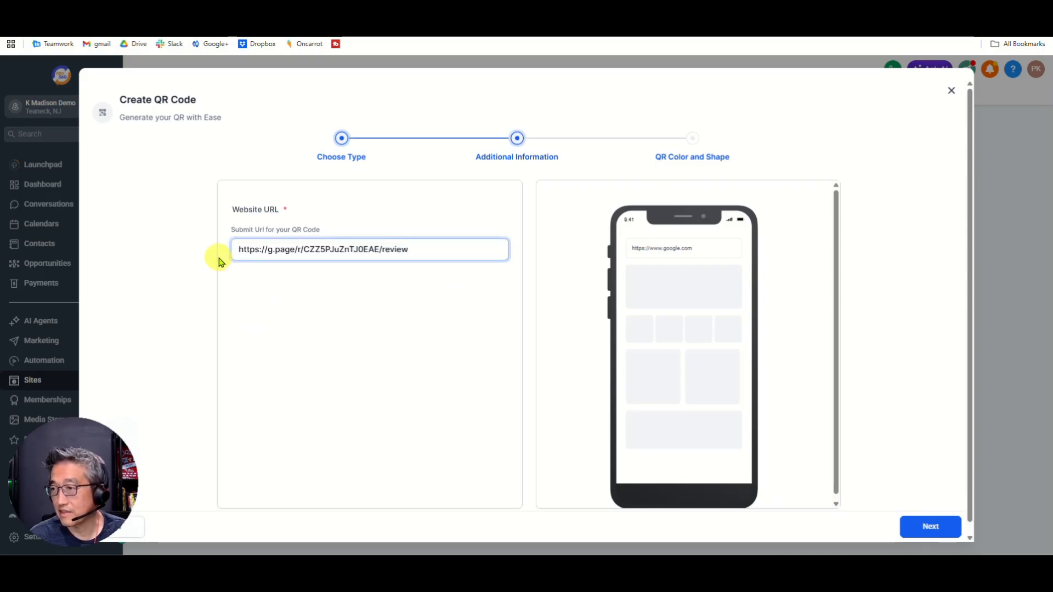
click(930, 527)
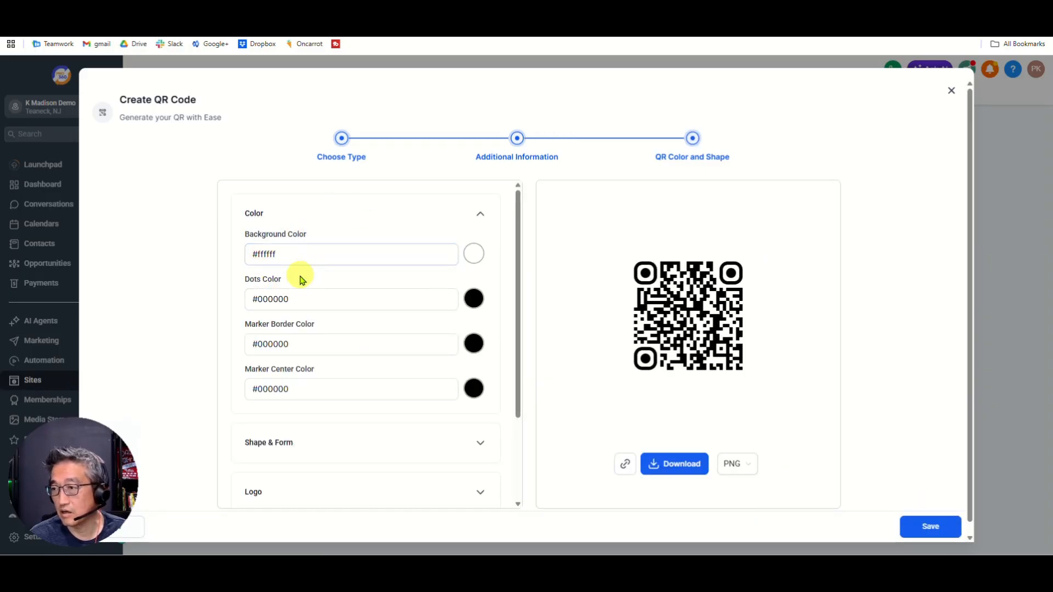
Choose the rounded square as the QR code's overall shape in the Shape & Form settings
scroll(290, 274, down, 1)
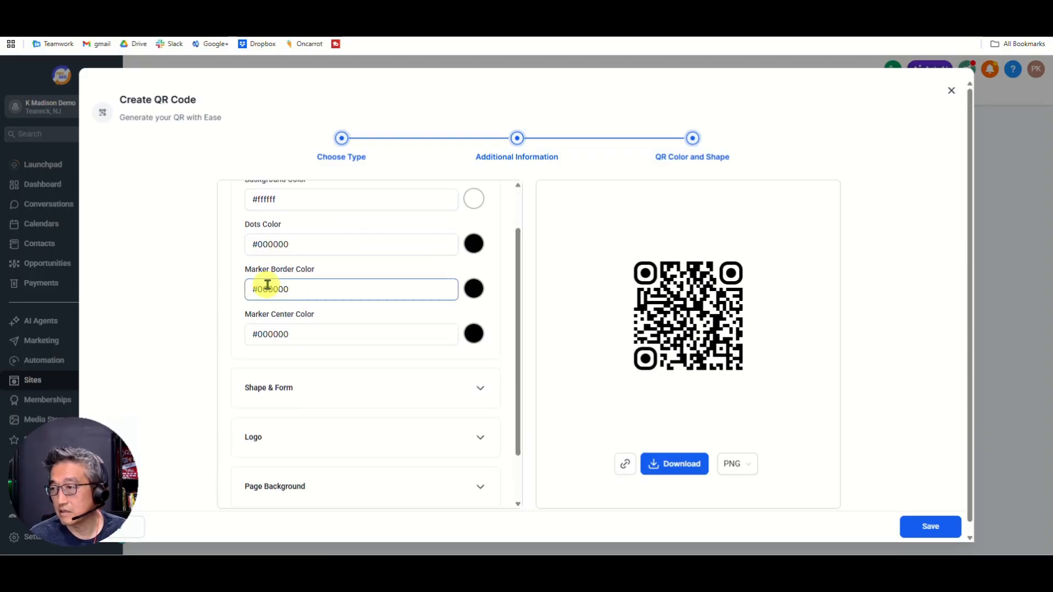
scroll(291, 301, down, 1)
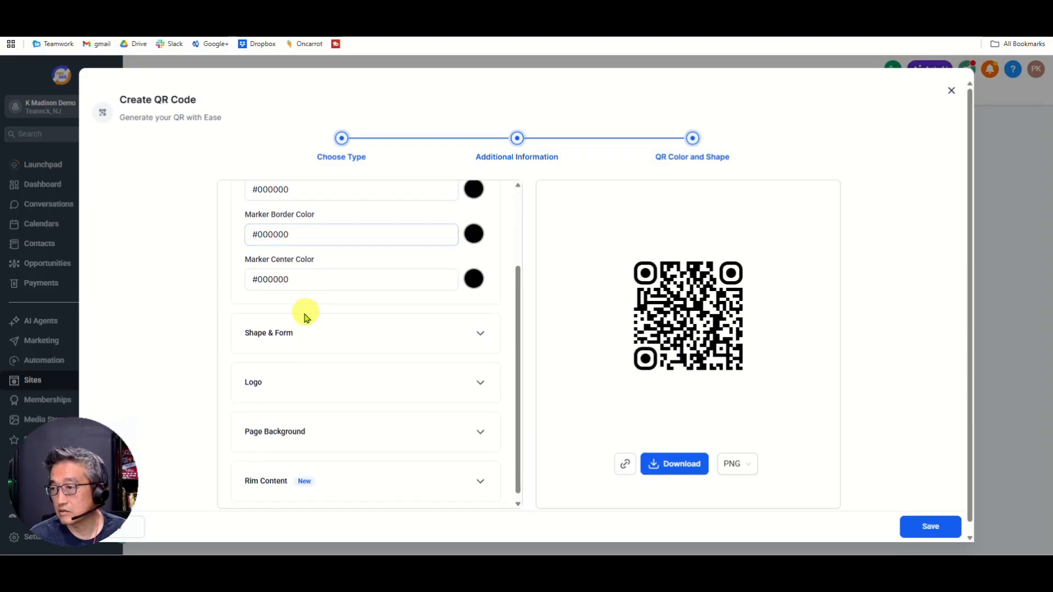
click(479, 334)
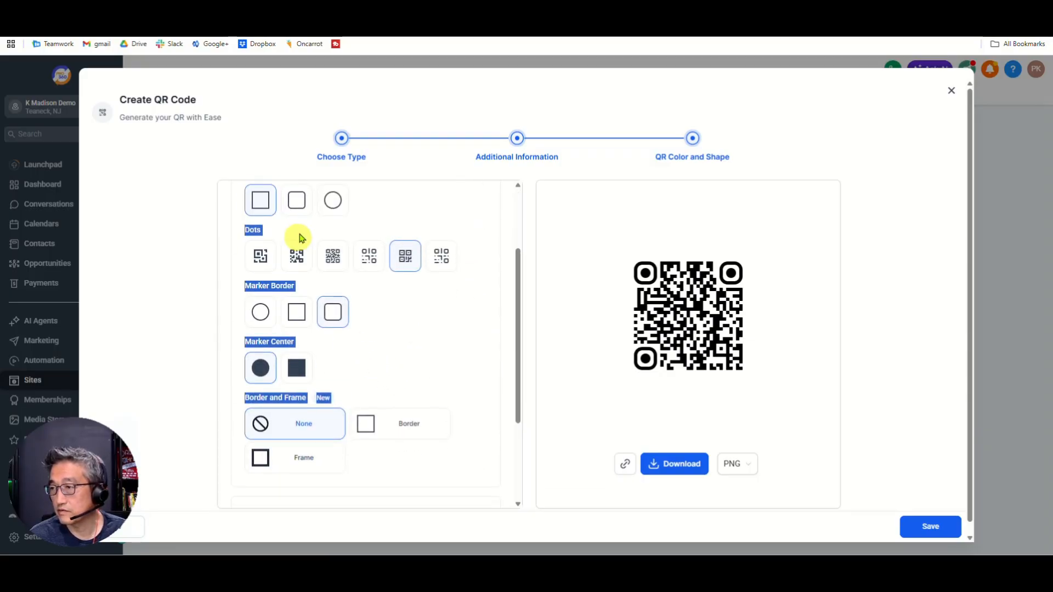
click(297, 201)
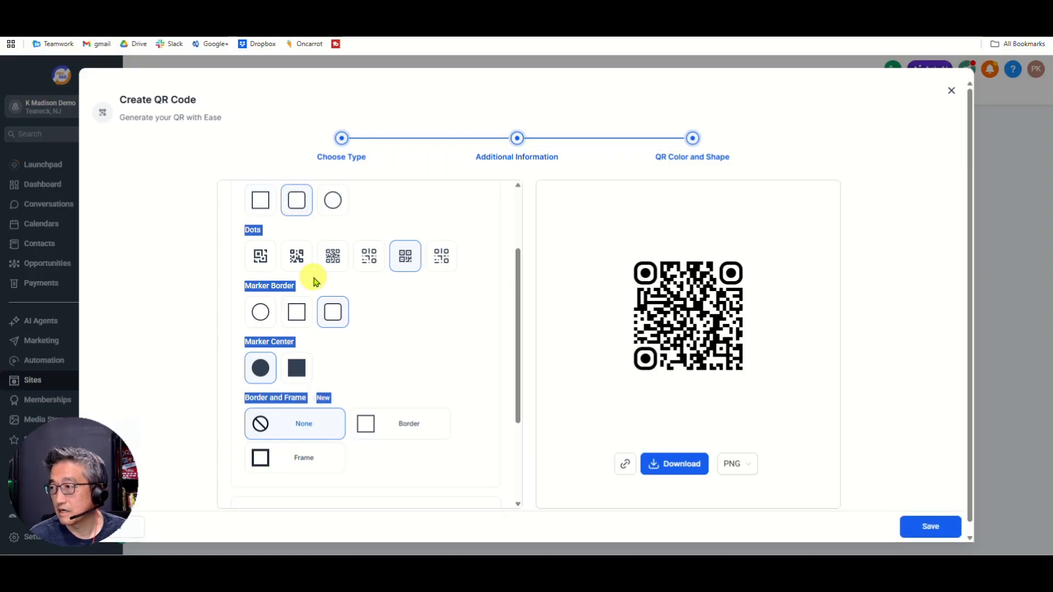
click(215, 305)
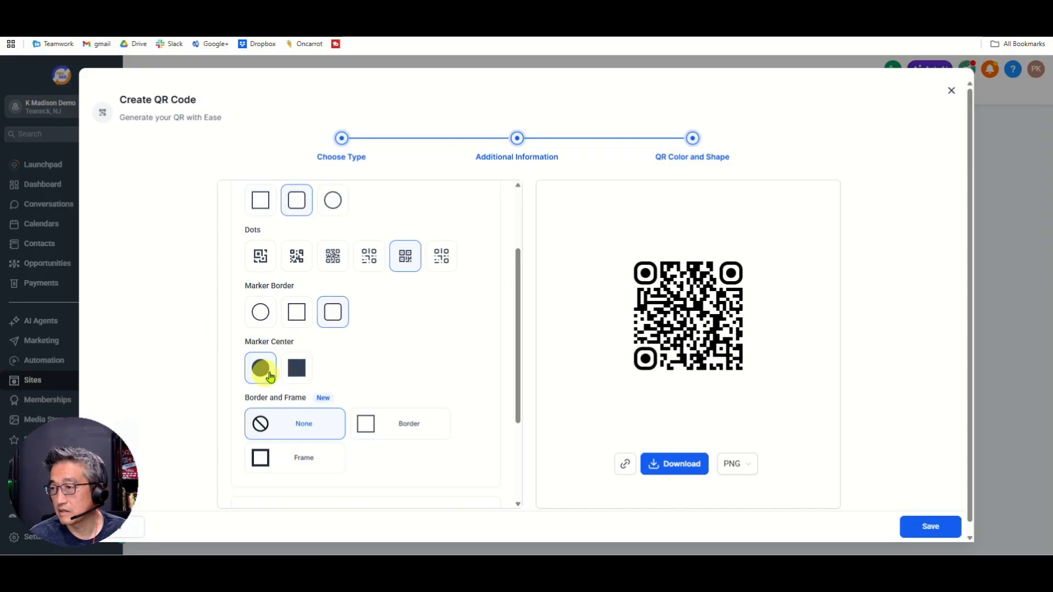
Examine the border and frame choices and the logo options for the QR code, including image upload and ready-made logos
scroll(299, 368, down, 1)
scroll(375, 401, down, 2)
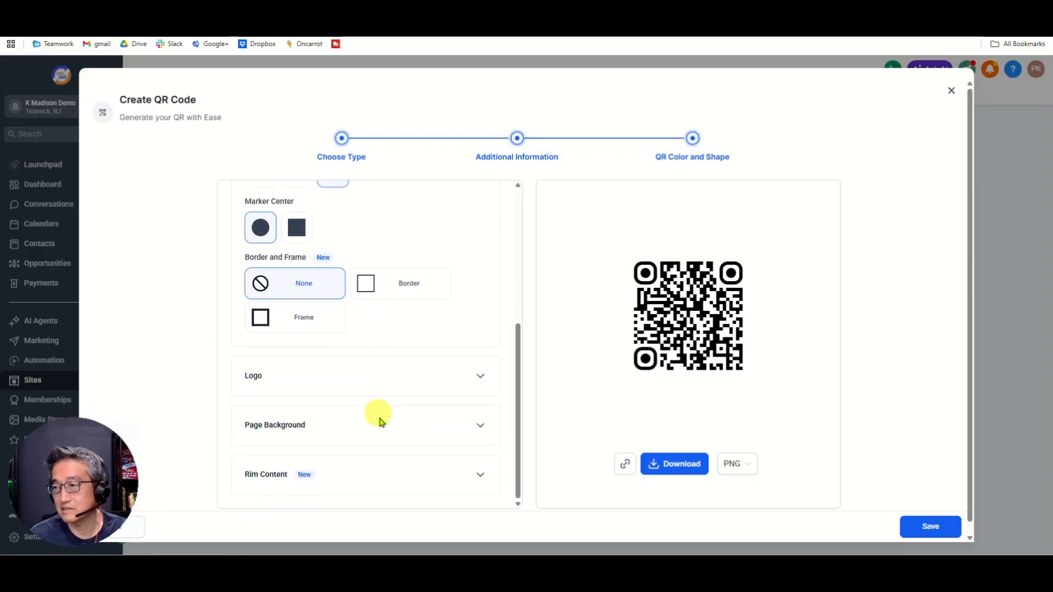
click(479, 378)
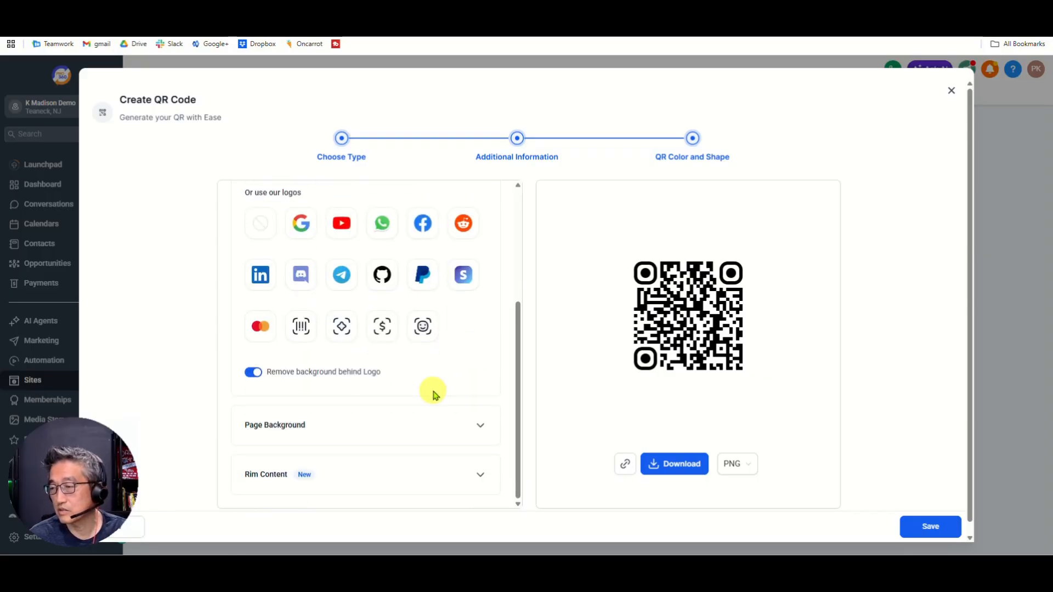
scroll(420, 384, down, 1)
scroll(401, 395, up, 4)
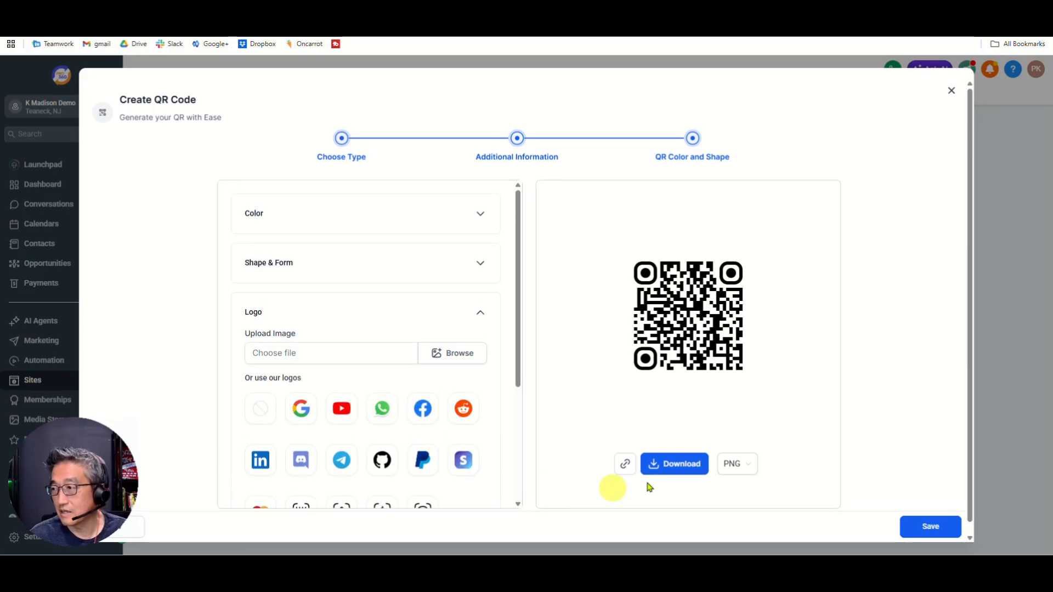
Save the new QR code and download QR-Reviews as a PNG from the QR codes list
click(922, 527)
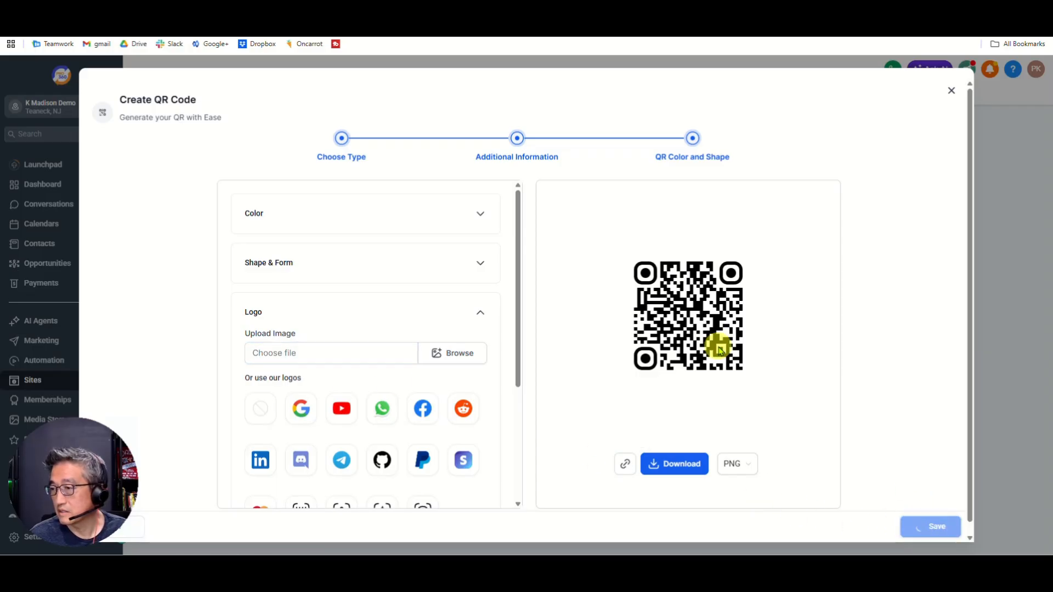
mouse_move(285, 350)
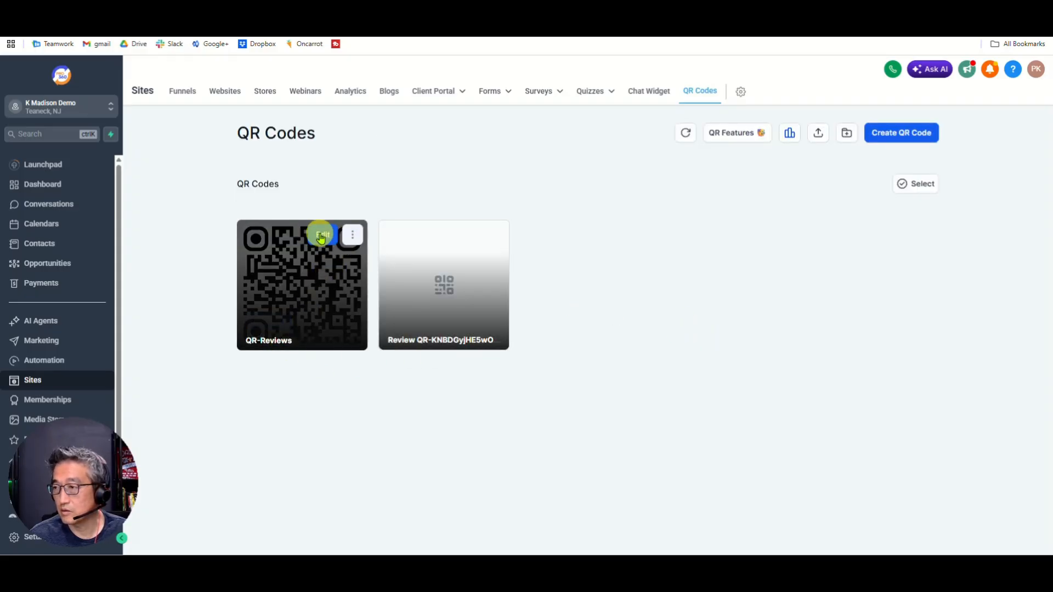
click(352, 235)
mouse_move(376, 327)
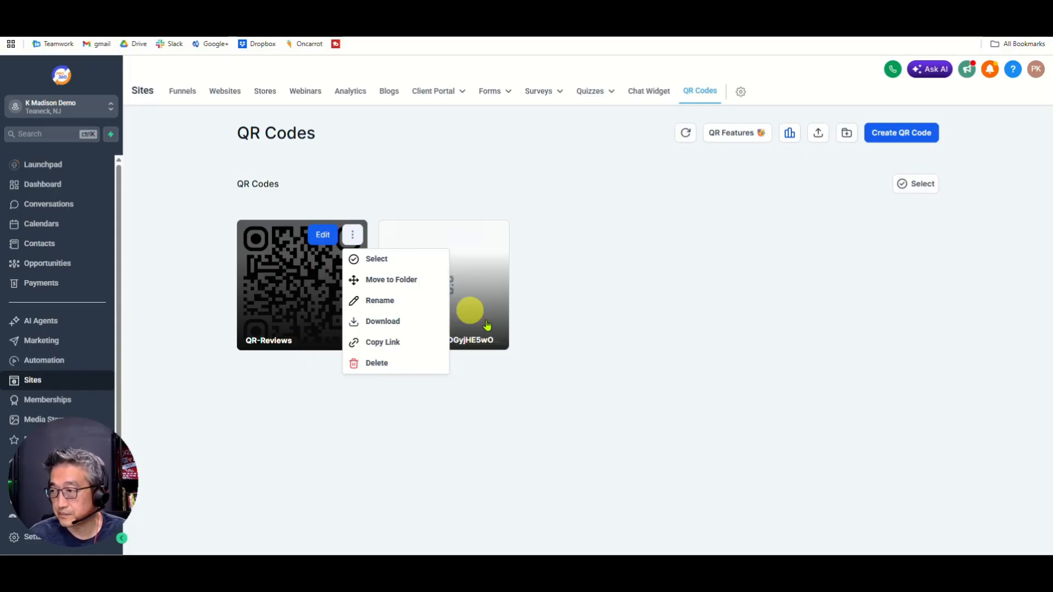
mouse_move(409, 328)
click(474, 328)
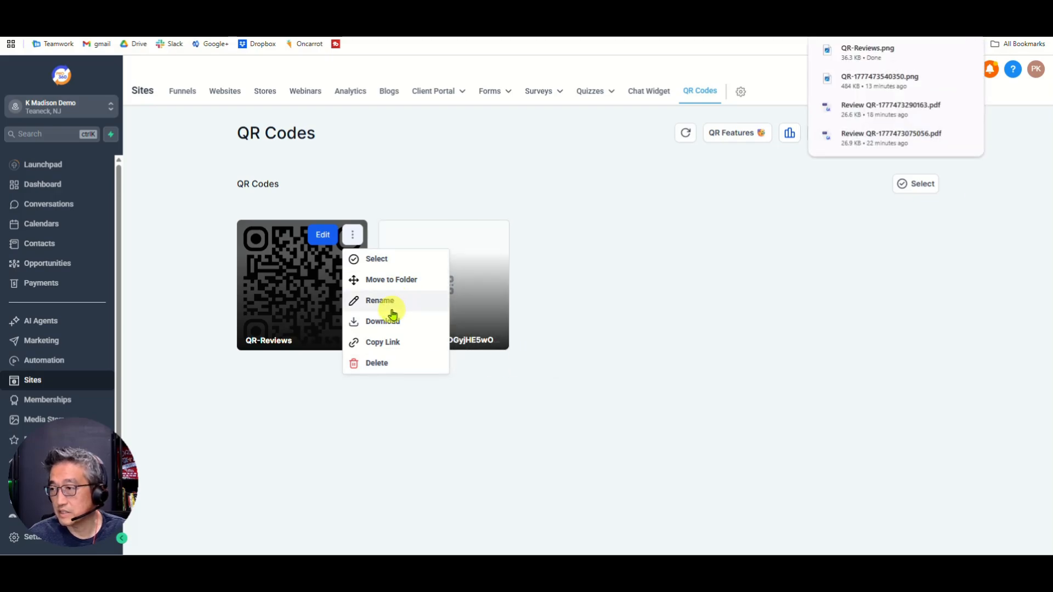
mouse_move(389, 322)
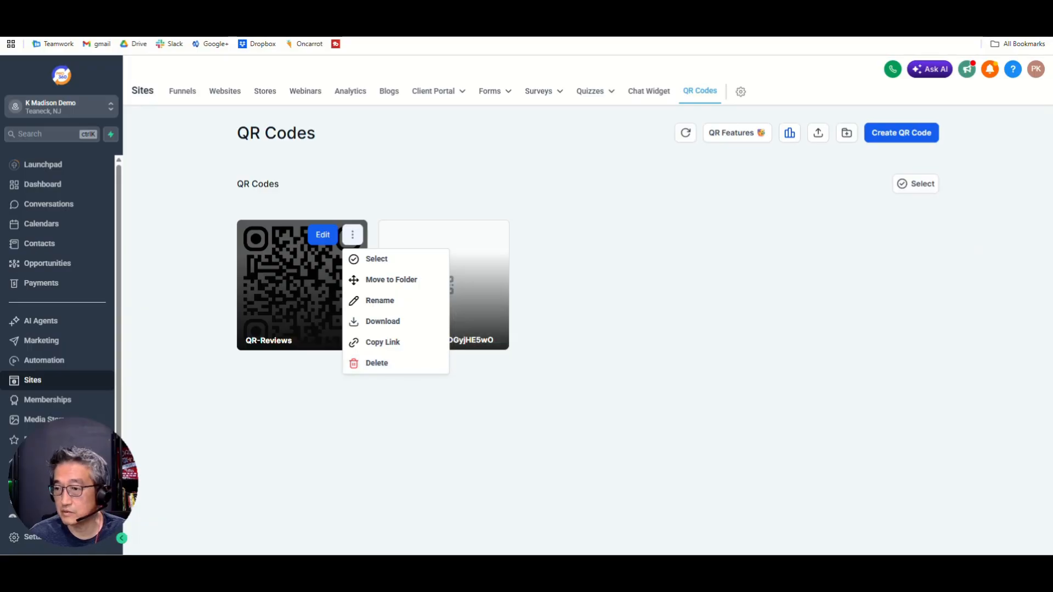
click(193, 179)
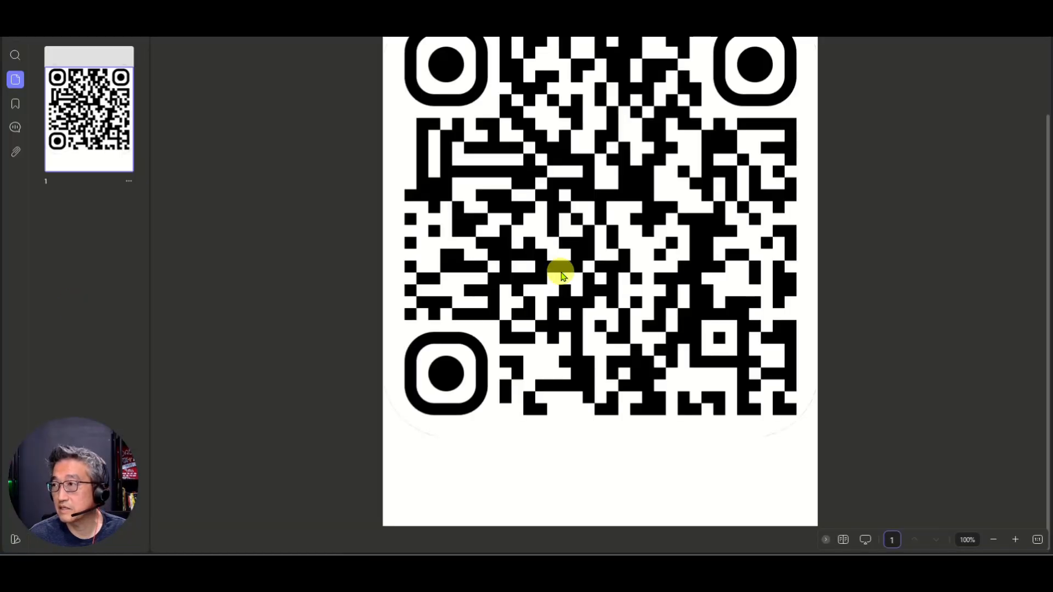
Examine the QR code in QR-Reviews.pdf and look for an option to search it as an image
scroll(607, 243, up, 1)
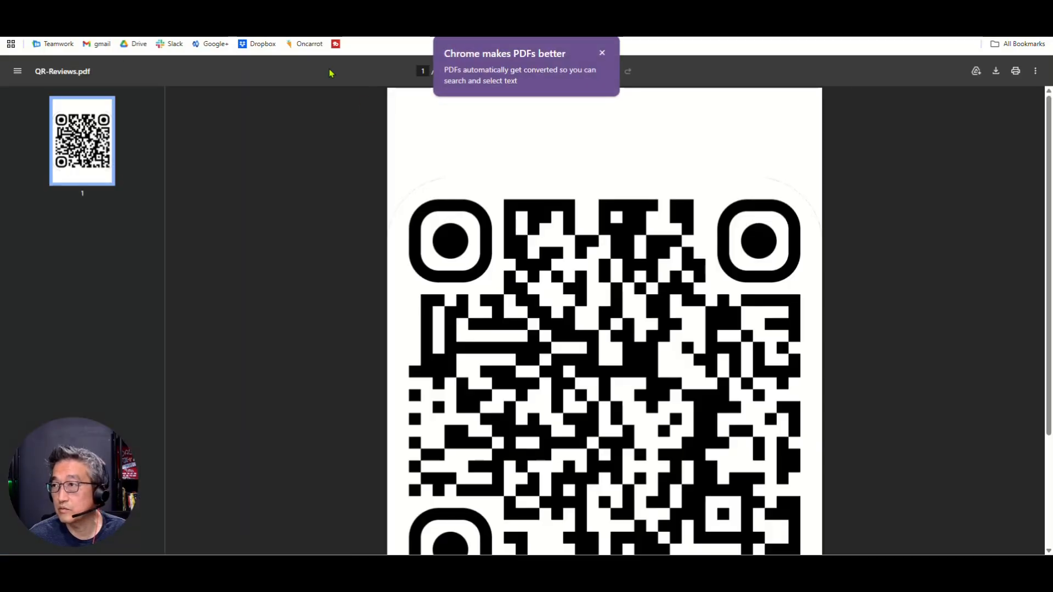
scroll(509, 213, down, 2)
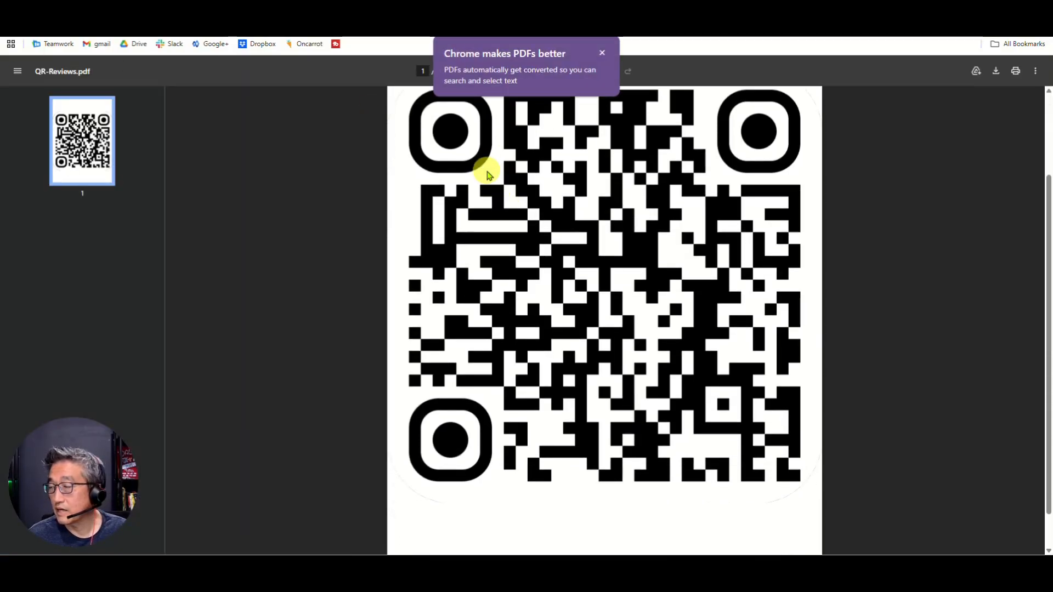
scroll(483, 170, up, 1)
right_click(471, 153)
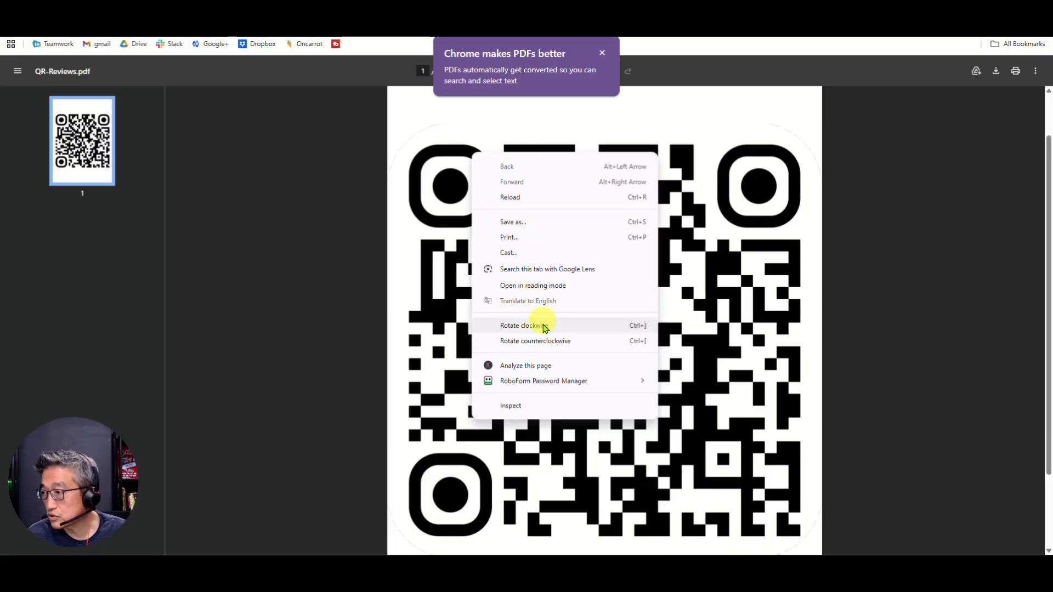
click(431, 227)
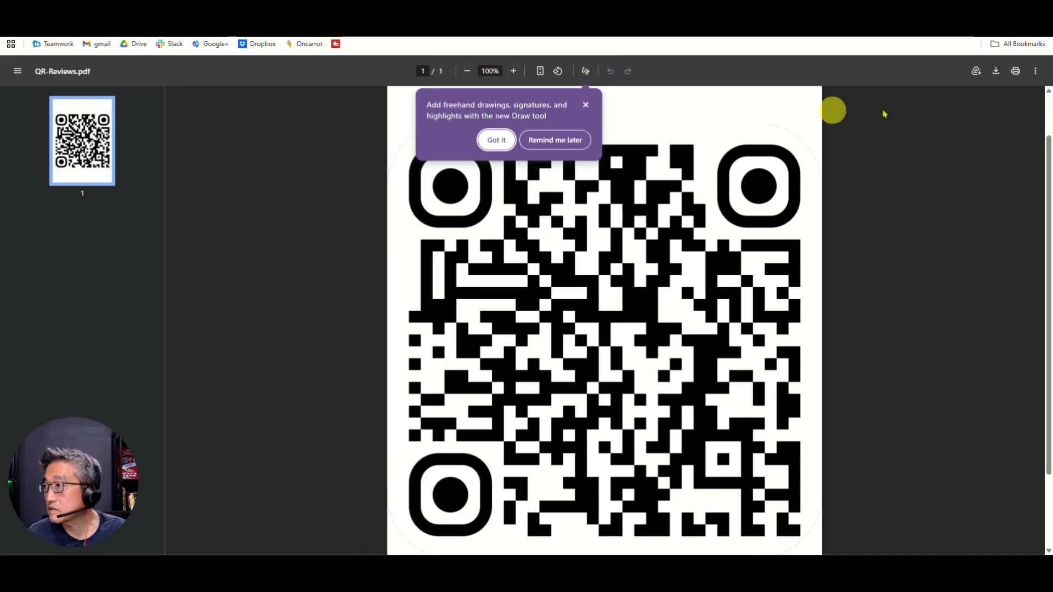
click(497, 140)
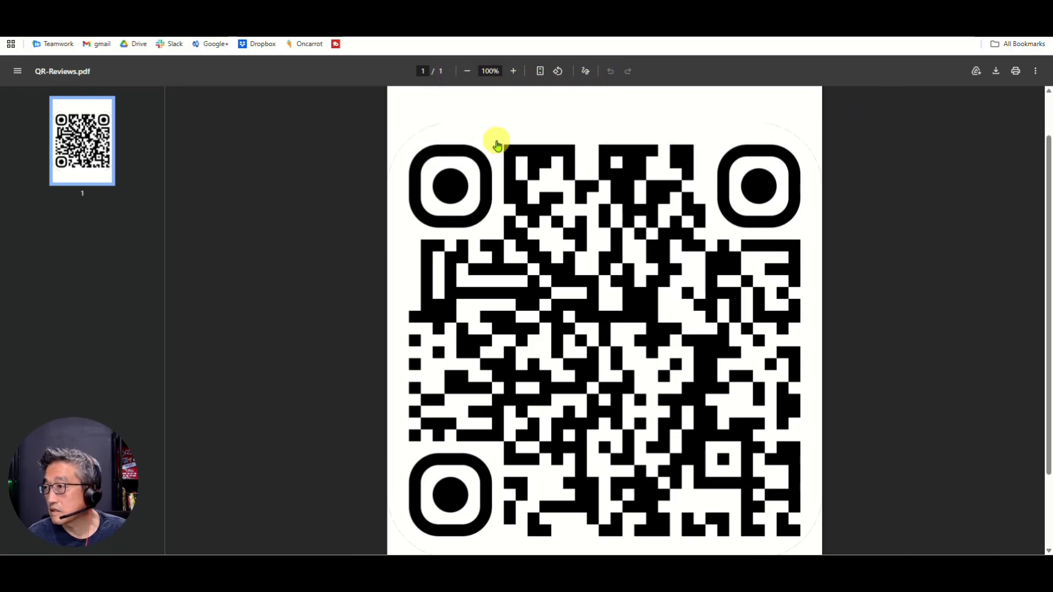
right_click(445, 151)
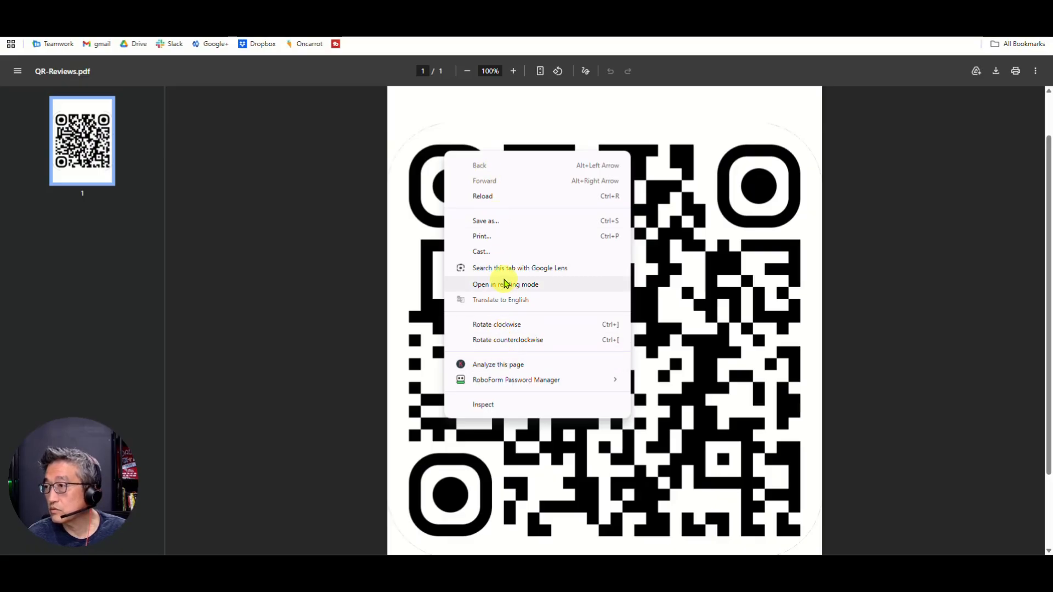
click(776, 181)
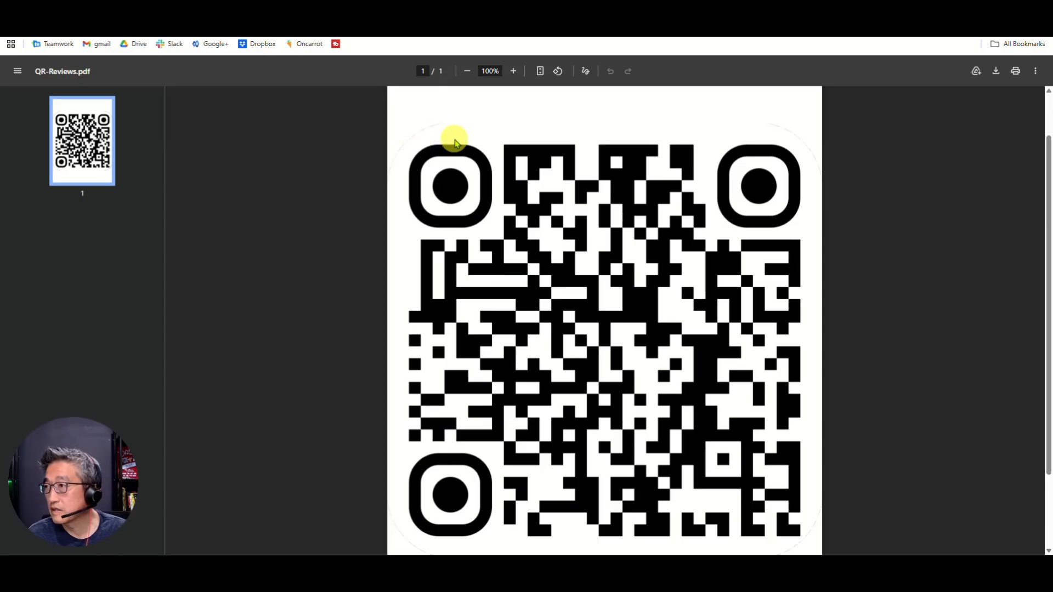
scroll(604, 321, down, 1)
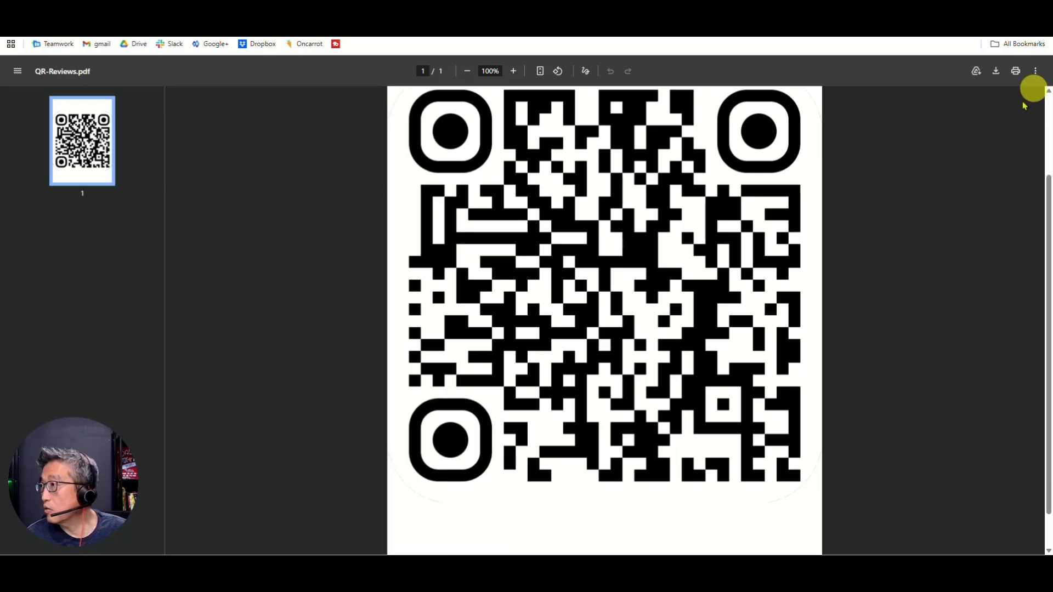
scroll(830, 247, up, 1)
scroll(829, 246, up, 1)
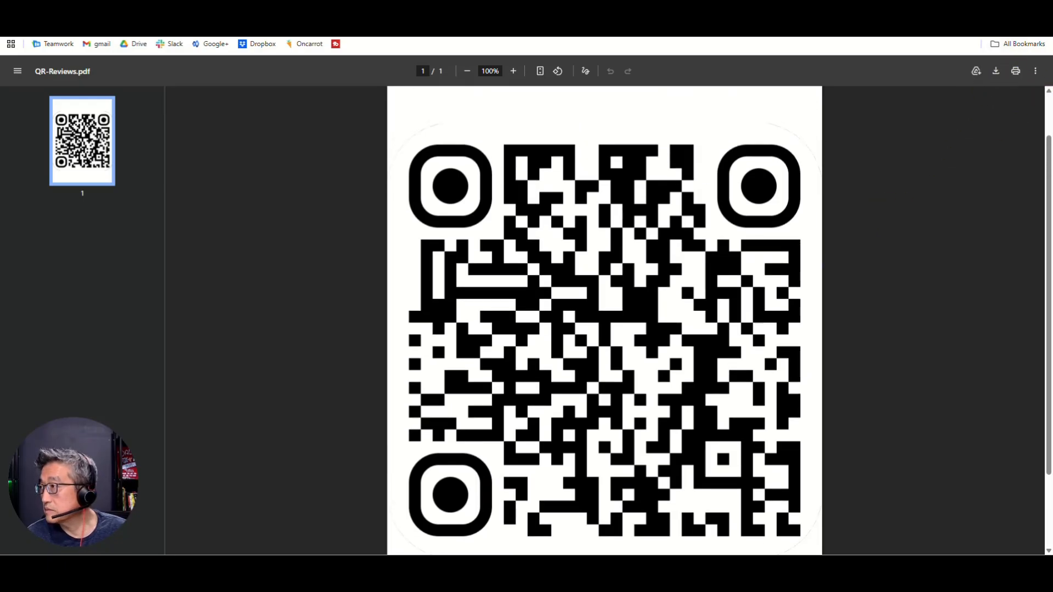
Scan the whole QR code in QR-Reviews.pdf with Google Lens and open the website it links to
click(1043, 25)
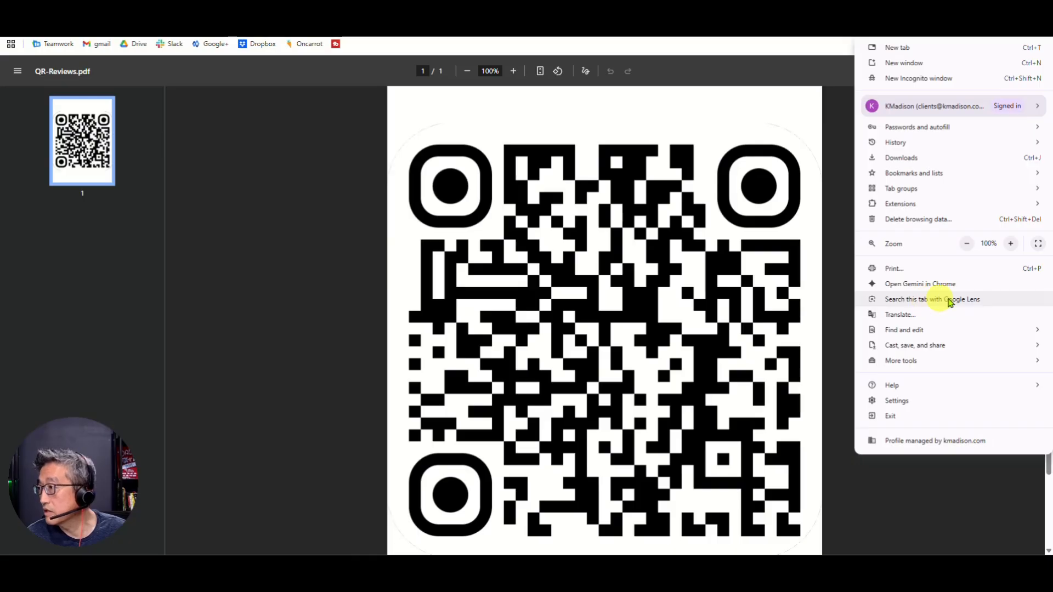
click(980, 301)
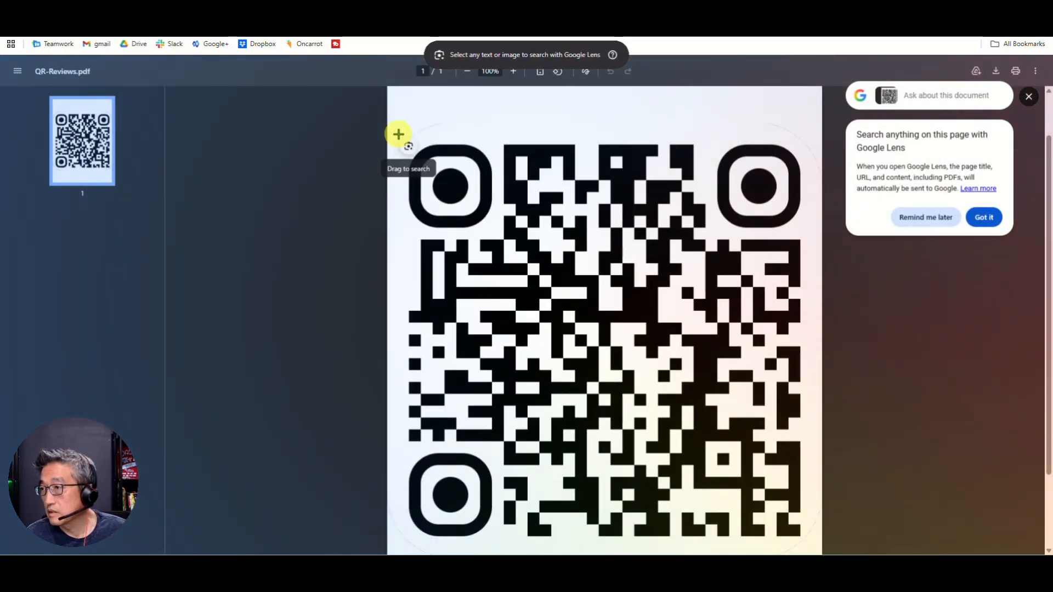
drag(400, 133, 810, 544)
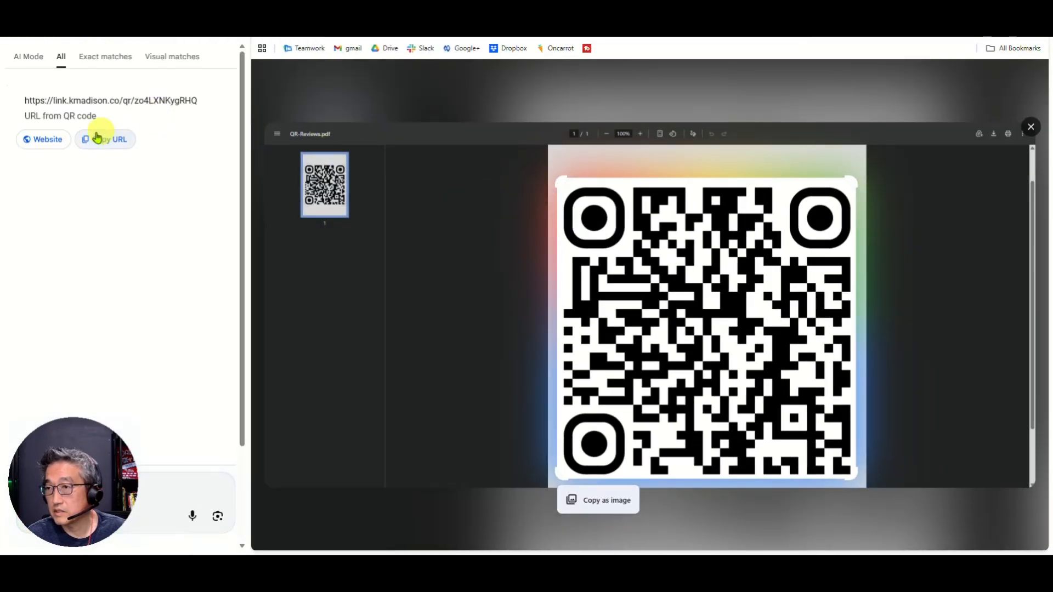
click(46, 140)
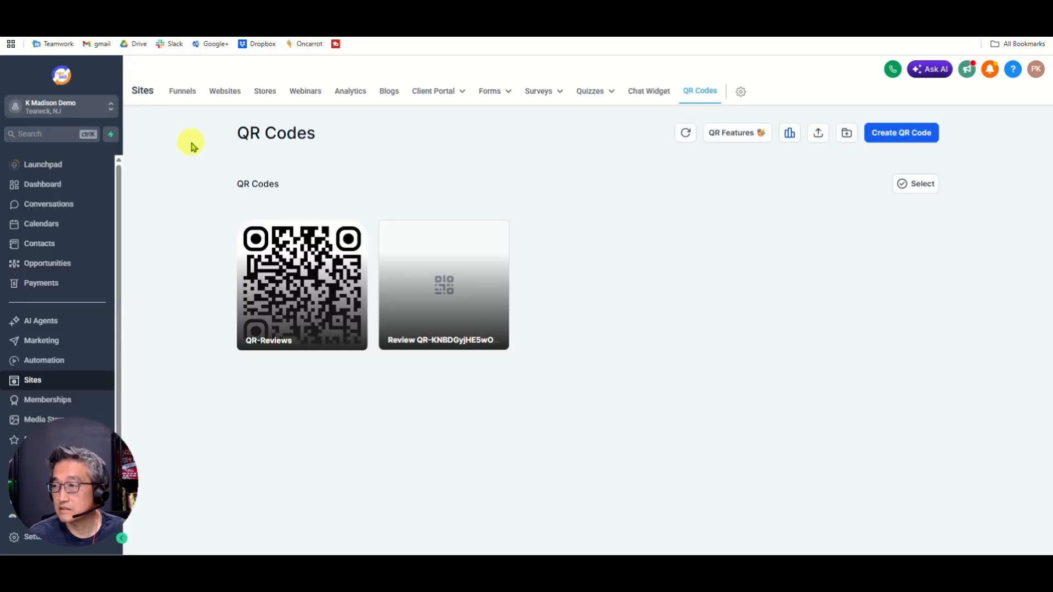
mouse_move(313, 312)
click(322, 237)
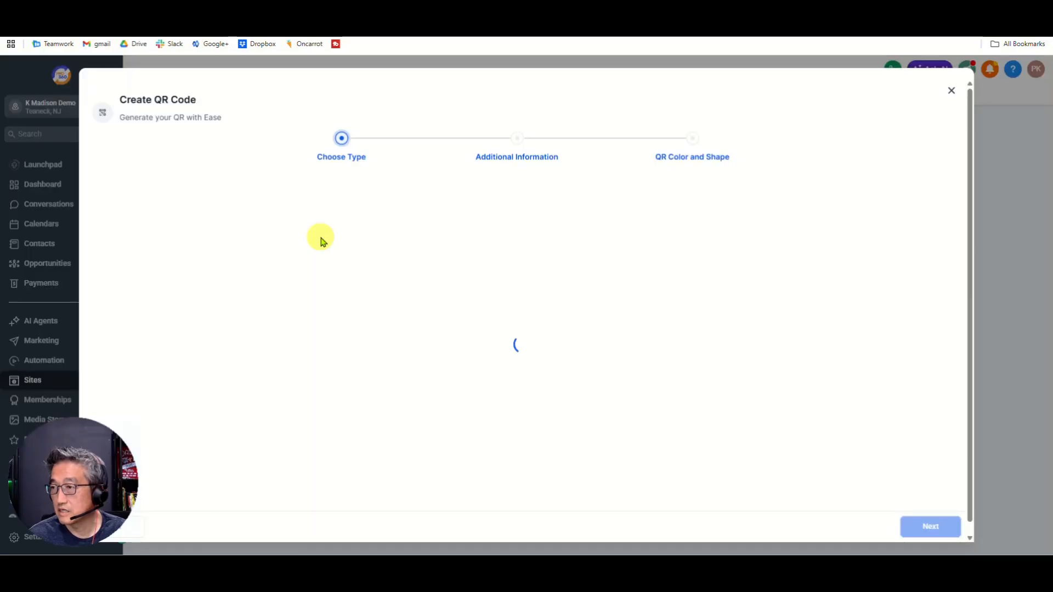
drag(421, 247, 273, 255)
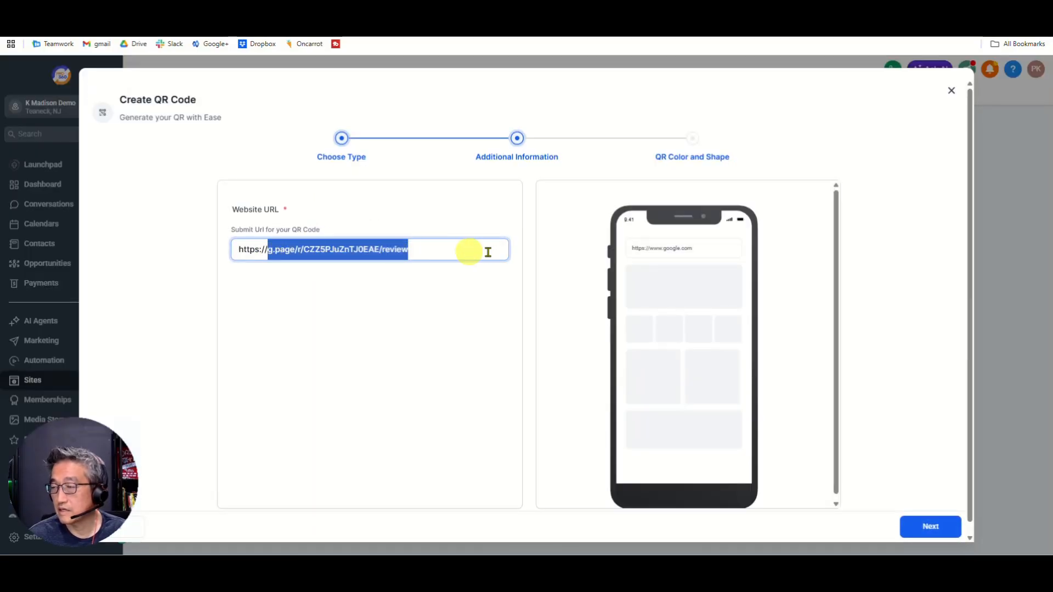
text(facebook.com)
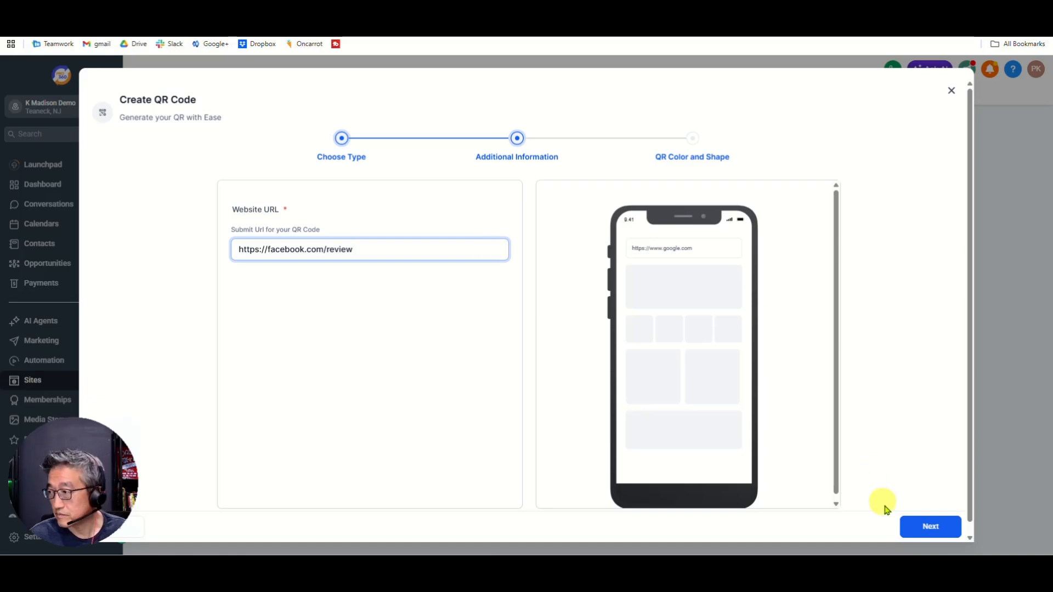
click(937, 530)
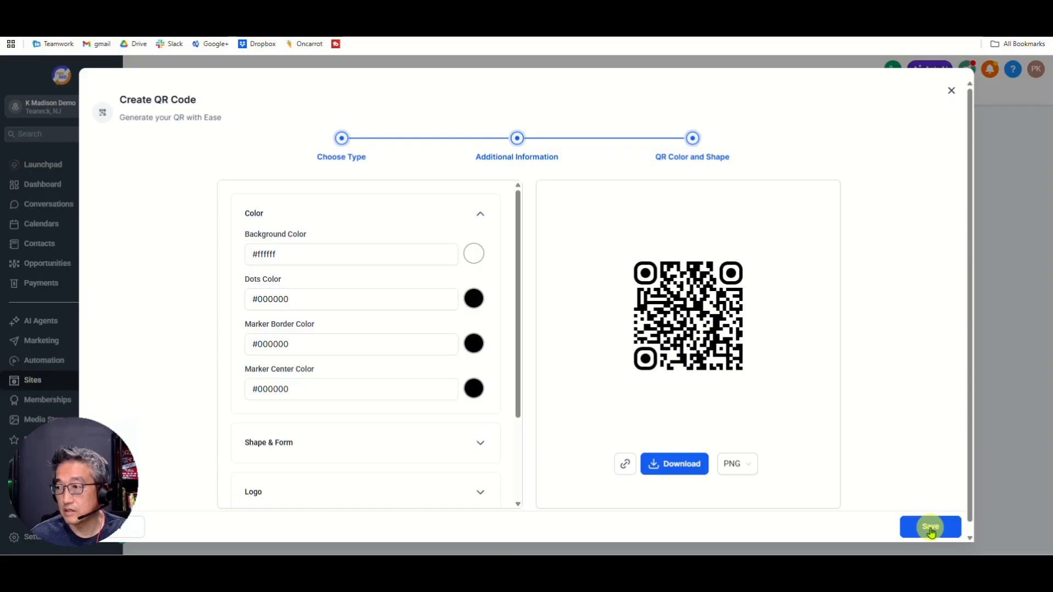
click(930, 528)
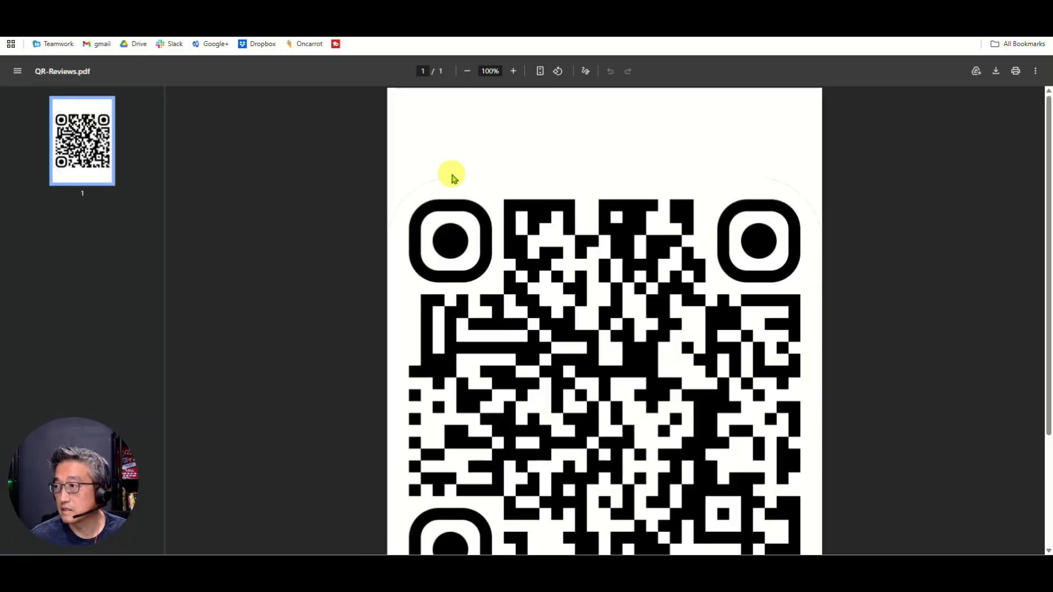
Rescan the same QR code in QR-Reviews.pdf with Google Lens and open its website to test the changed destination
scroll(480, 180, down, 2)
scroll(481, 181, up, 1)
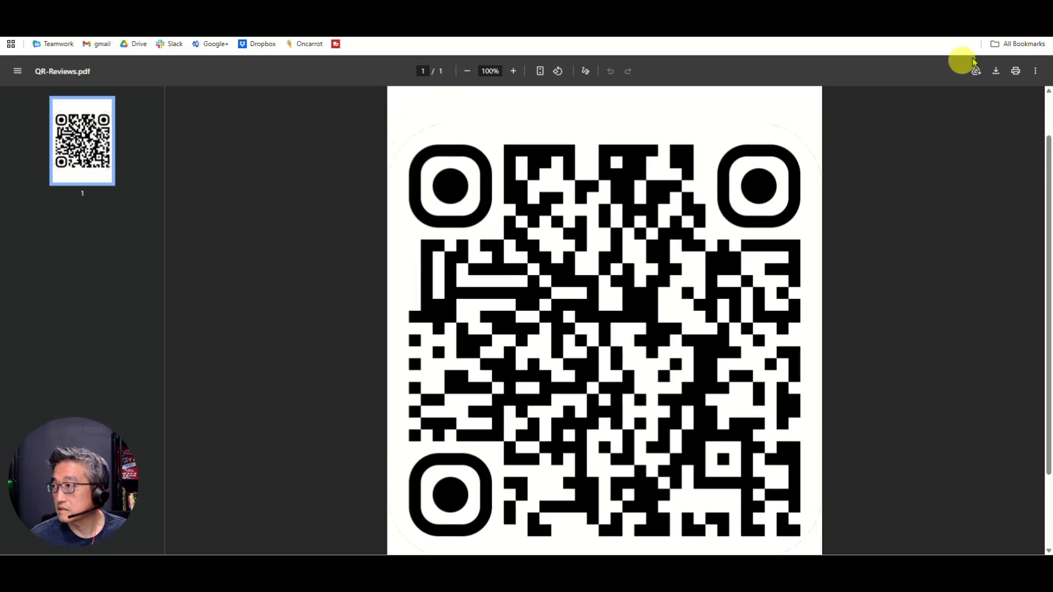
click(1043, 27)
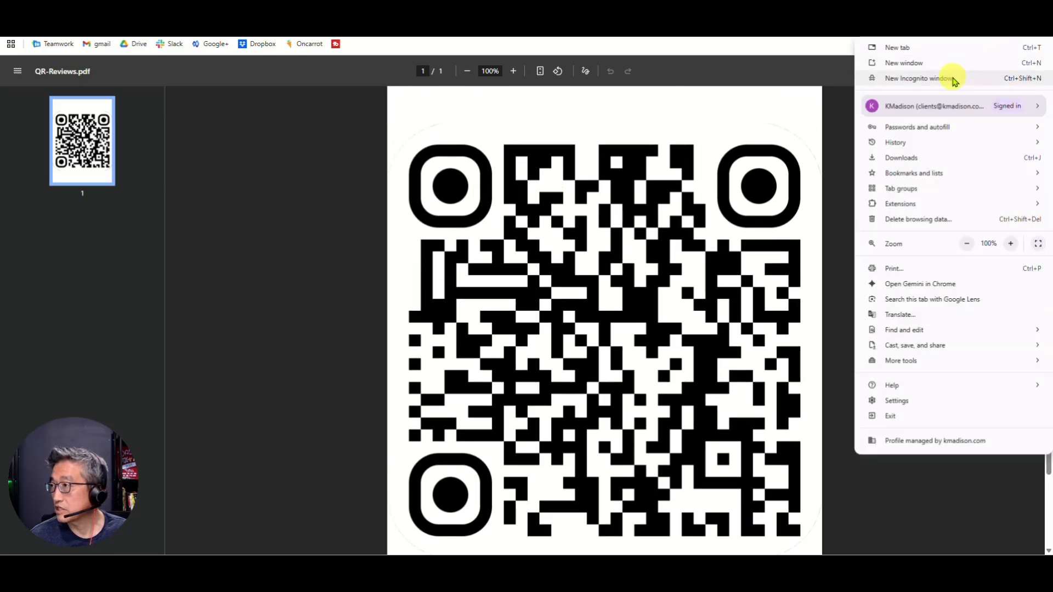
click(942, 300)
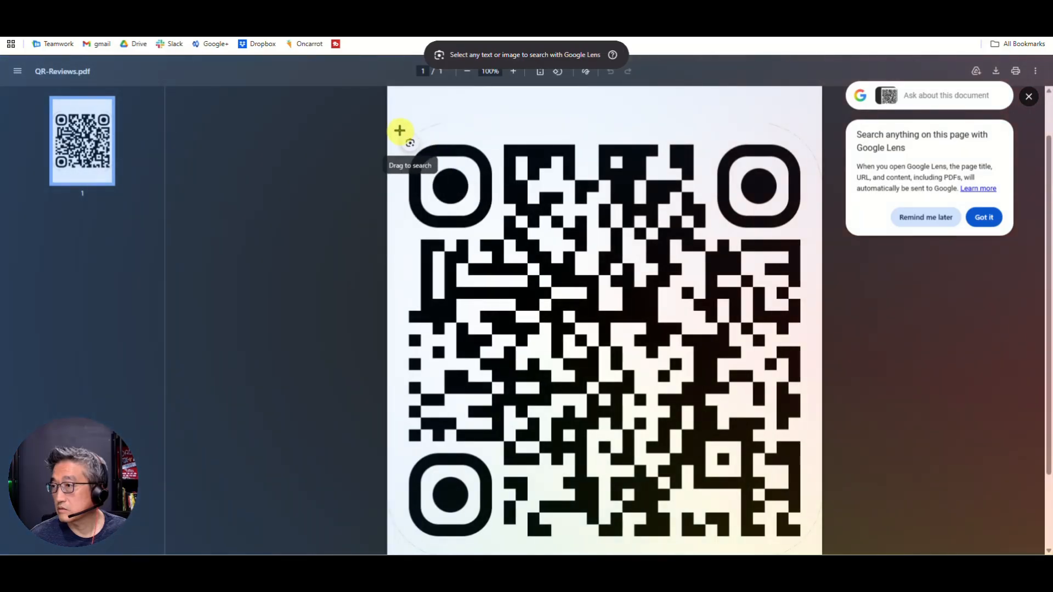
drag(399, 127, 814, 542)
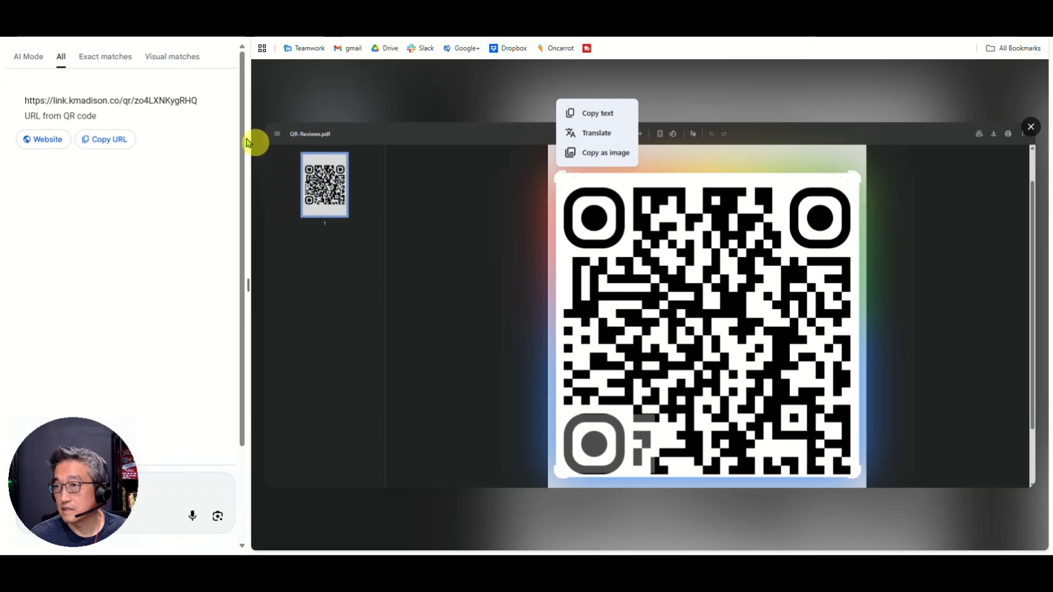
click(44, 144)
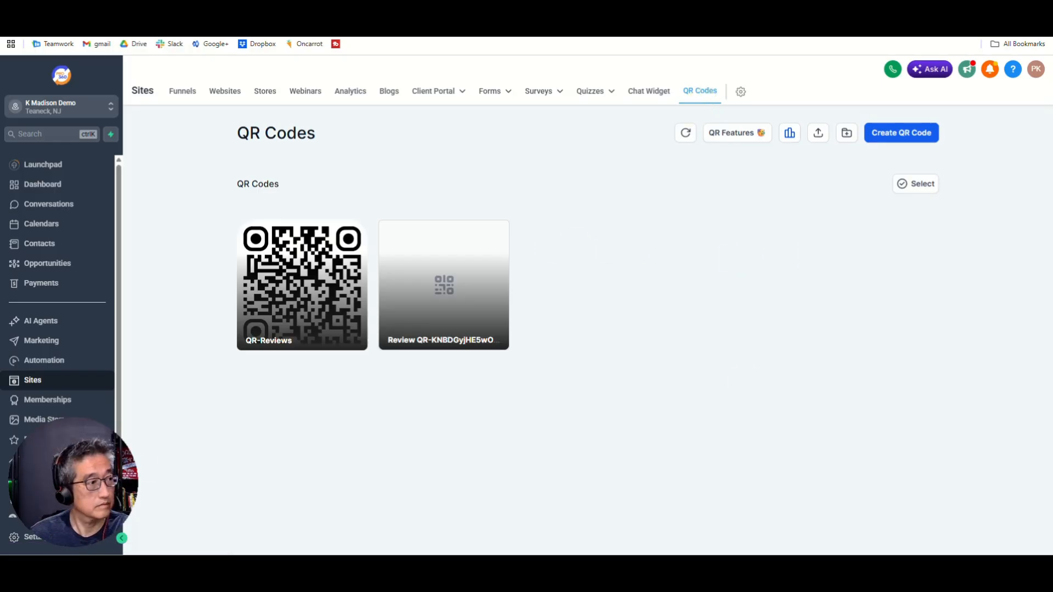
Open the QR-Reviews code for editing and copy K Madison Media's Google review link from its Business Profile's review request dialog
mouse_move(276, 298)
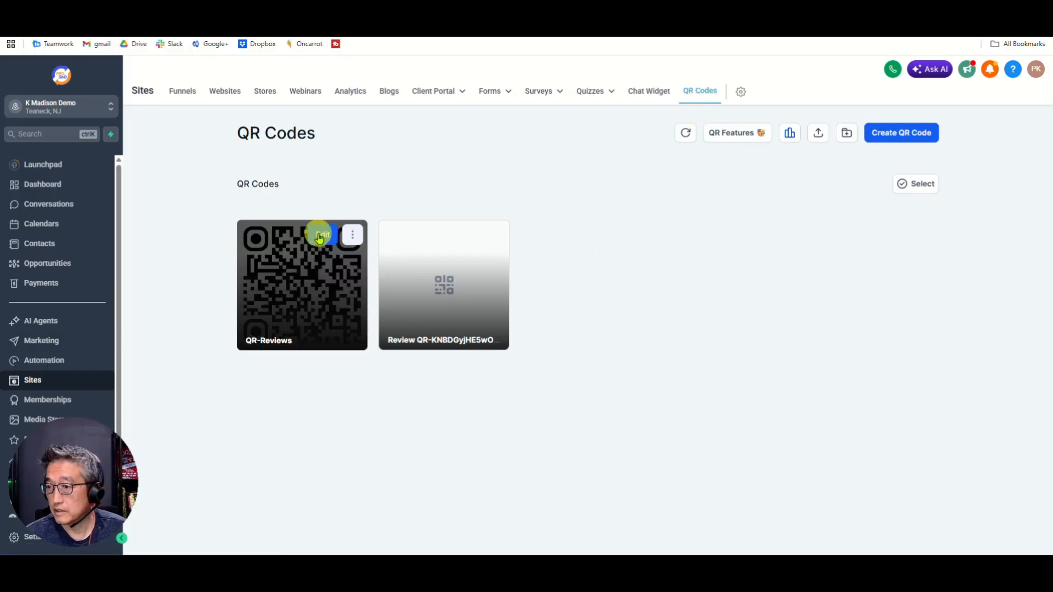
click(320, 237)
click(354, 253)
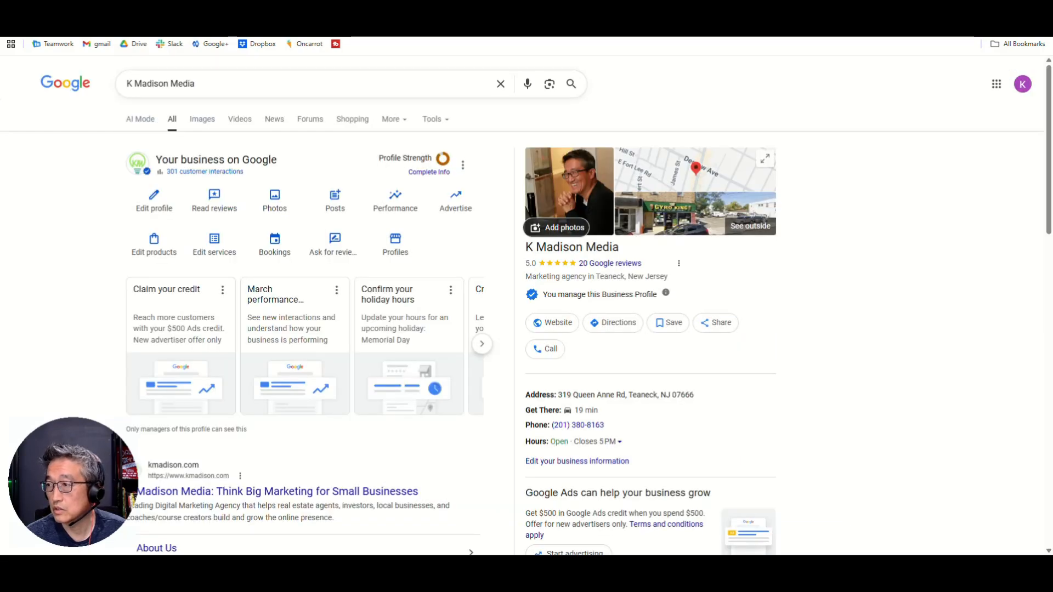
click(329, 212)
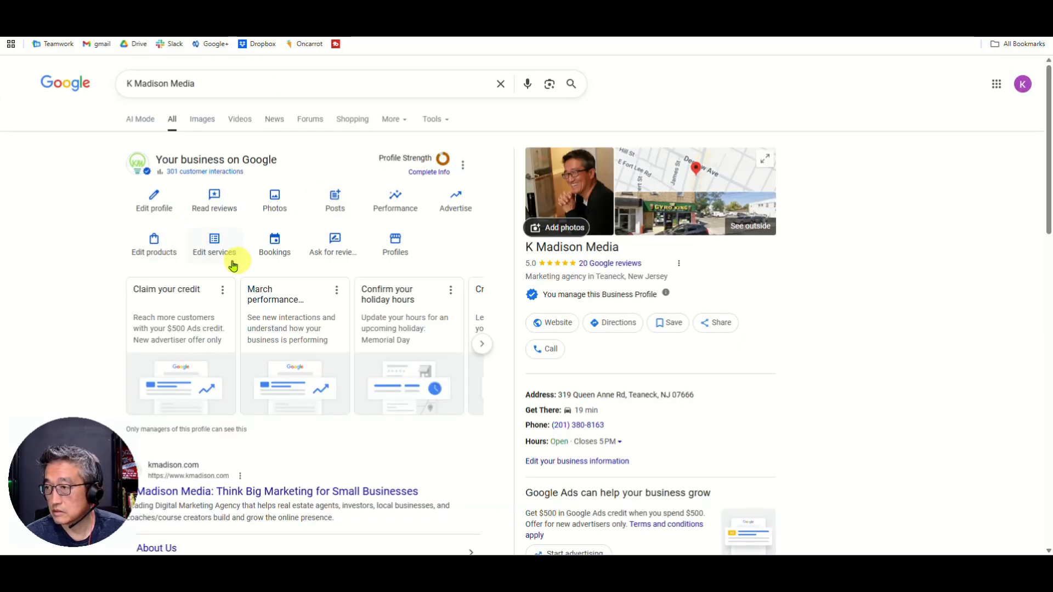
click(333, 246)
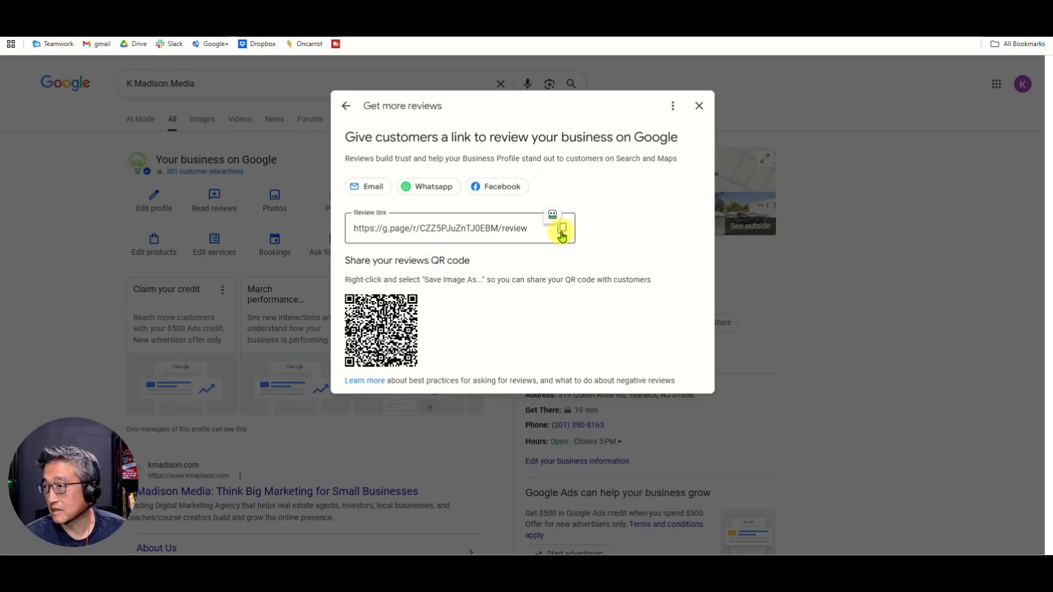
click(540, 231)
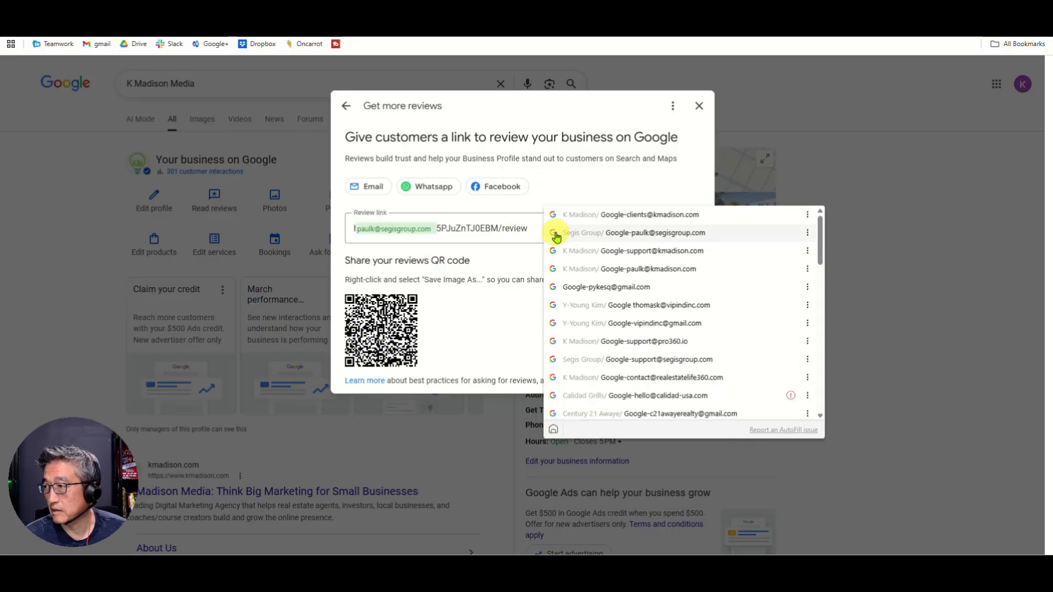
click(592, 187)
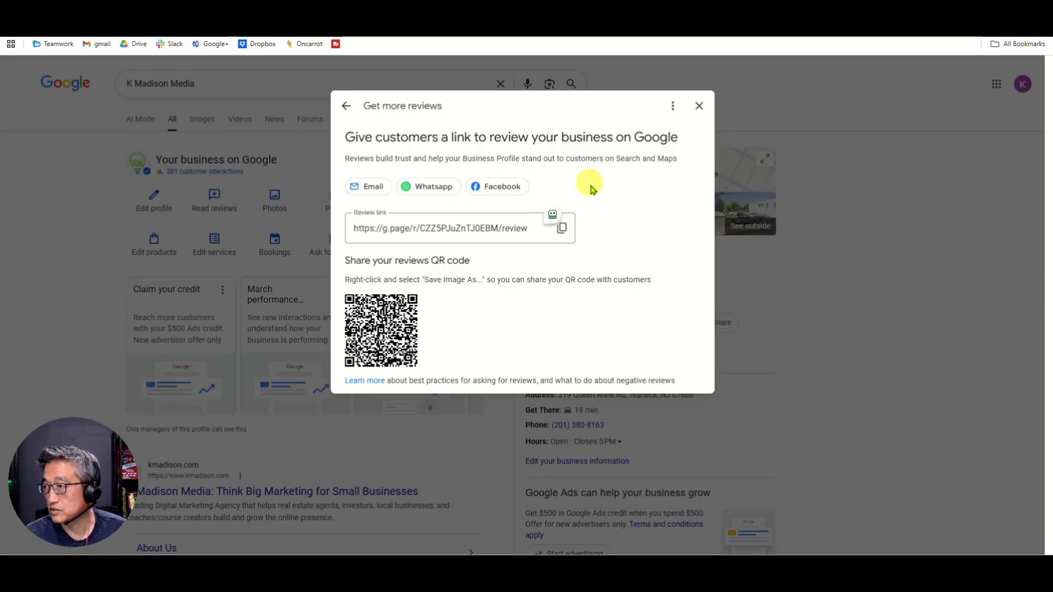
click(562, 229)
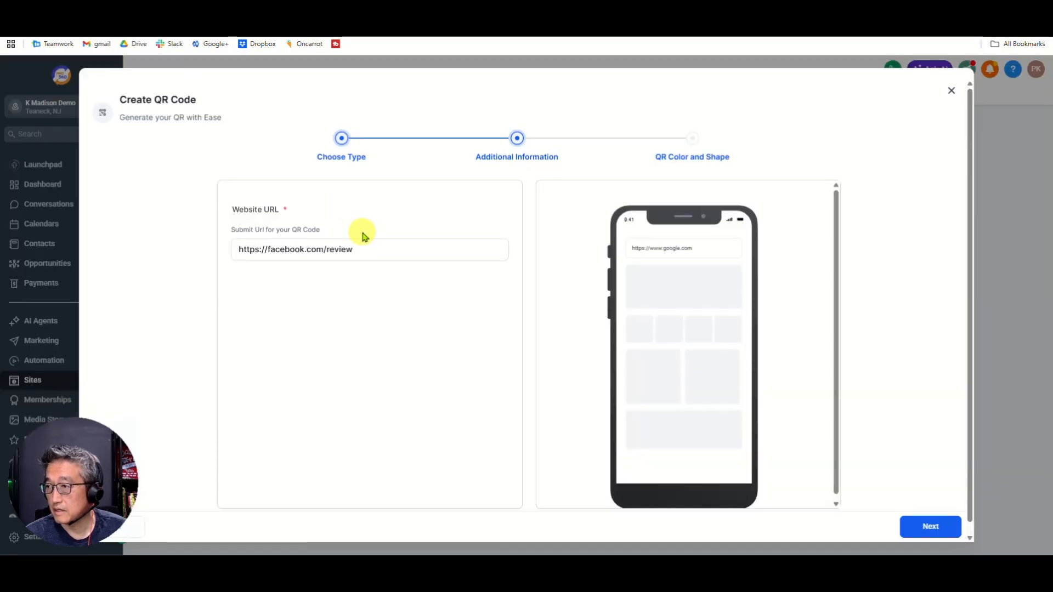
click(360, 248)
key(ctrl+a)
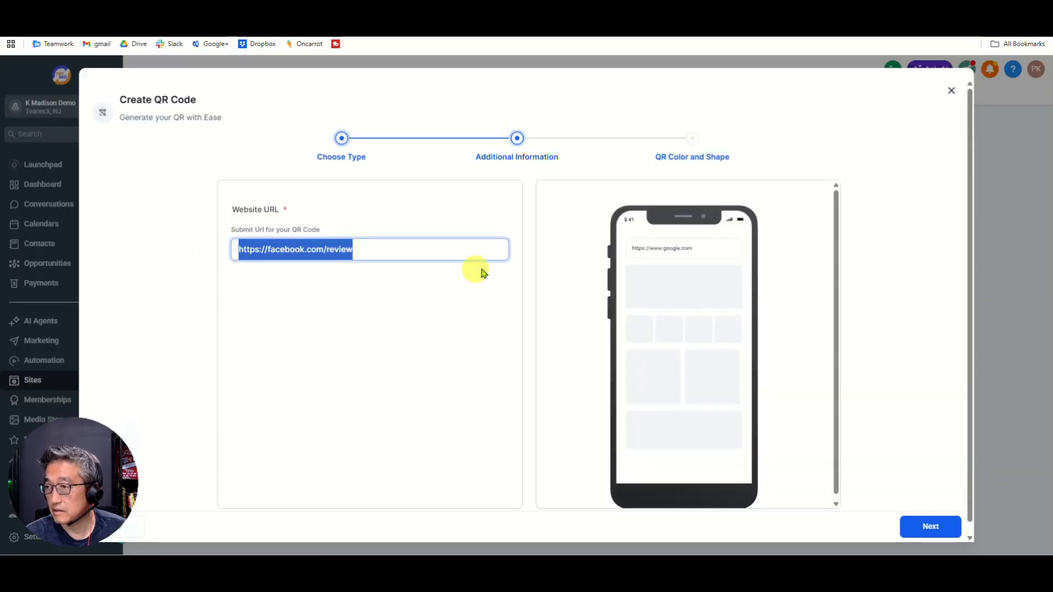
key(ctrl+v)
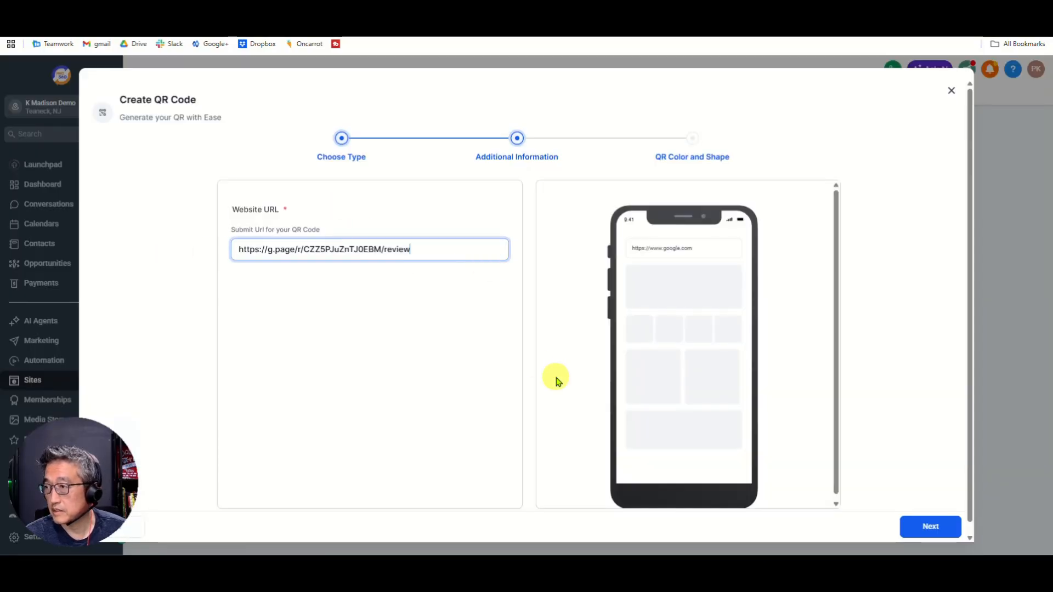
click(929, 526)
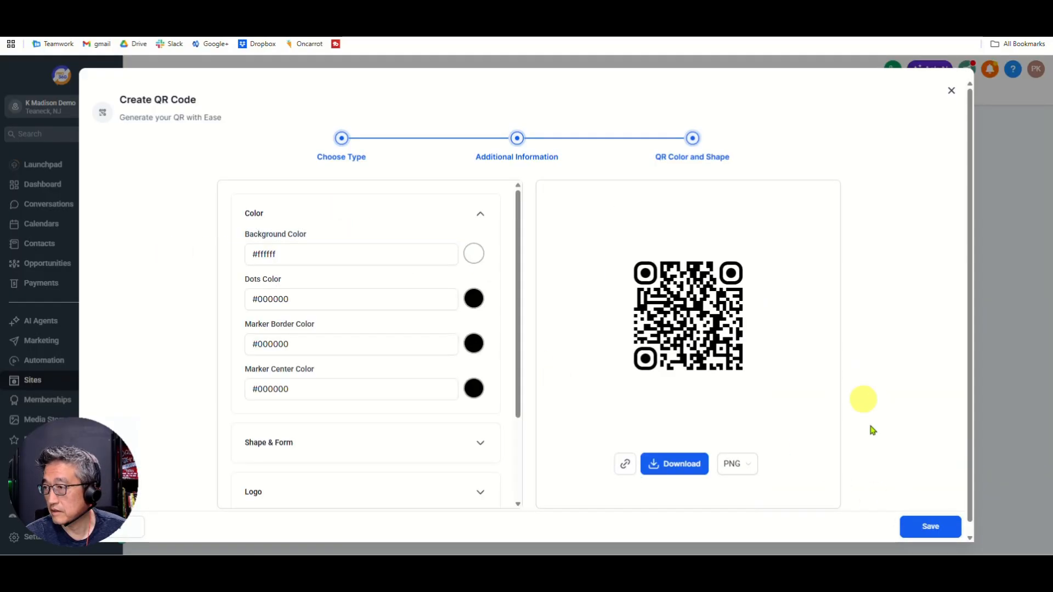
click(925, 527)
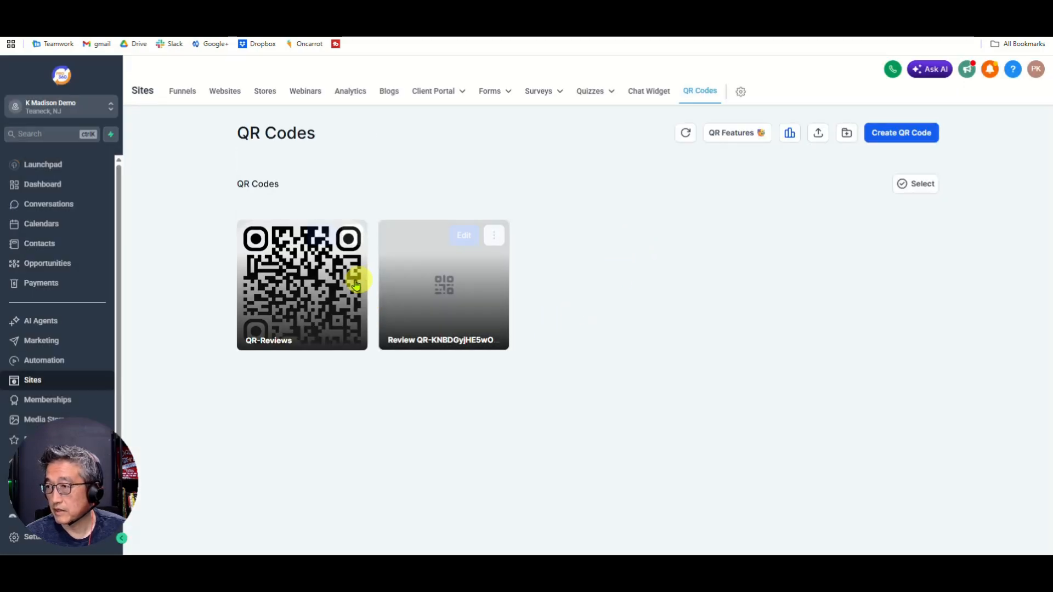
Examine the QR scan analytics for all codes combined and individually for QR-Reviews and the other Review QR code
mouse_move(258, 301)
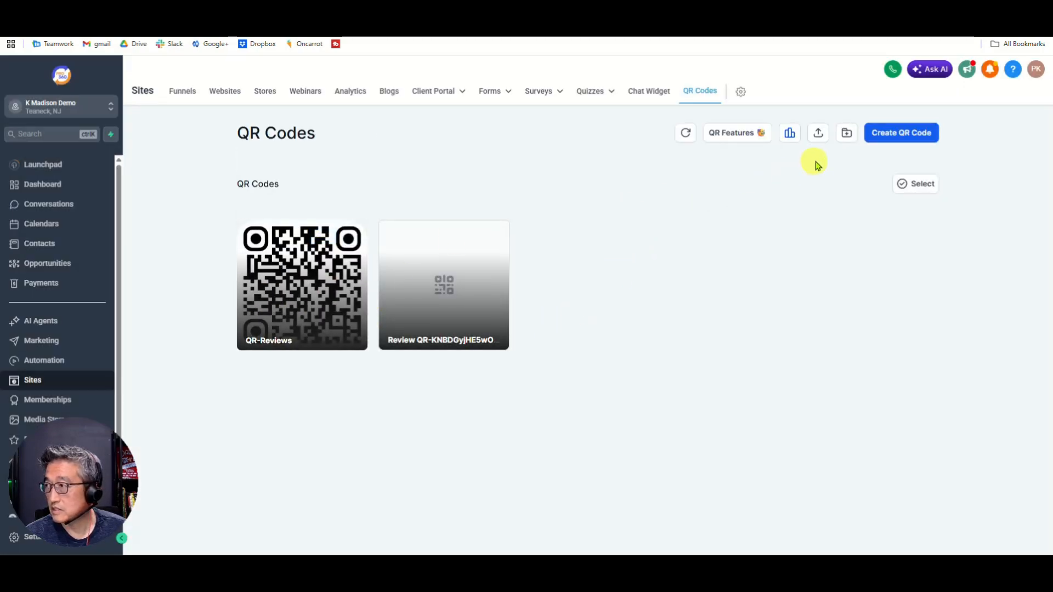
click(789, 137)
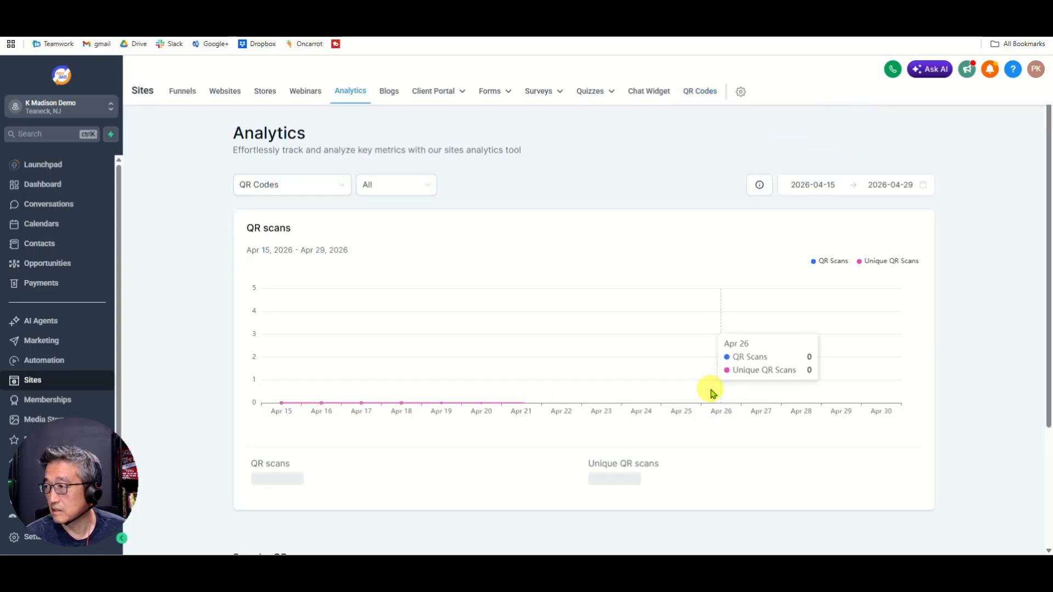
mouse_move(854, 326)
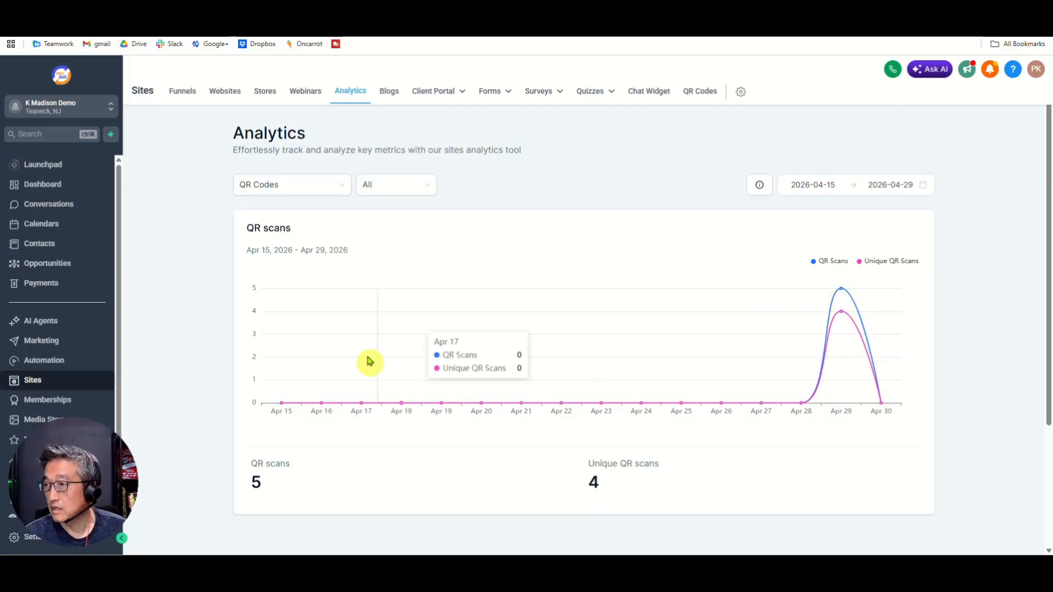
click(429, 188)
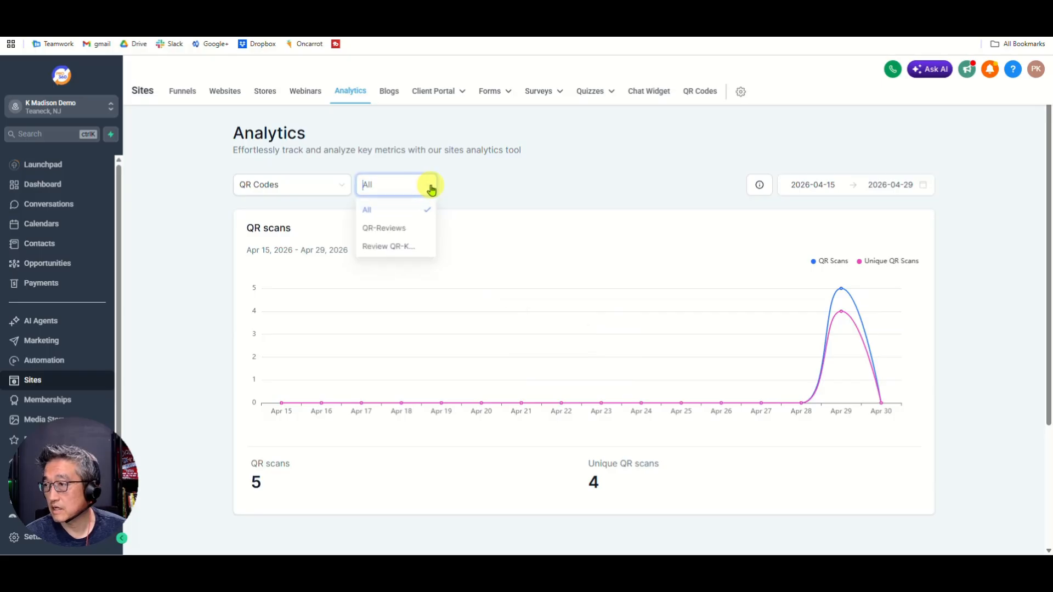
click(407, 233)
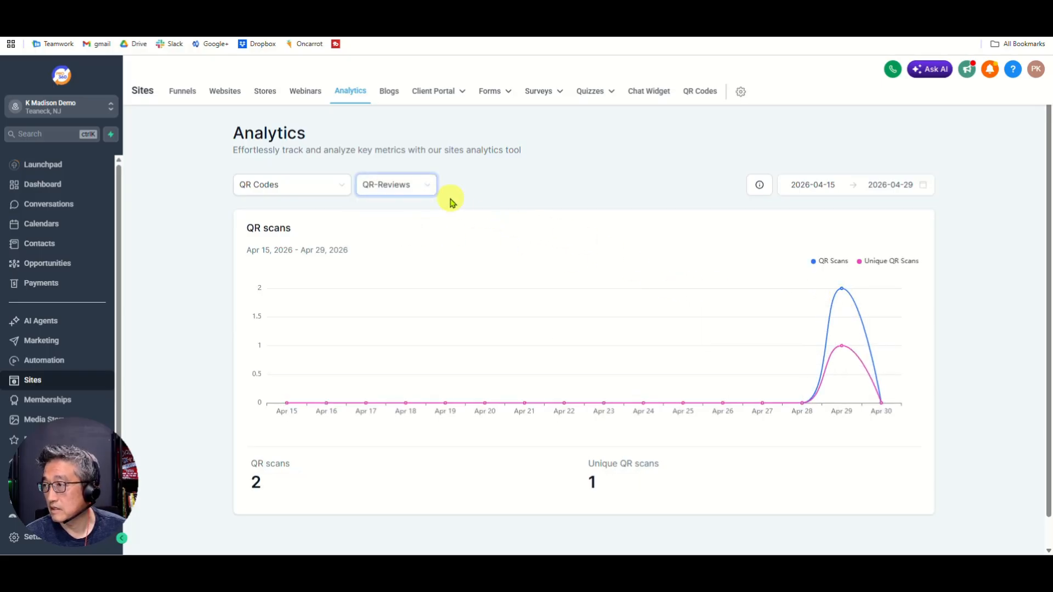
click(428, 191)
click(411, 245)
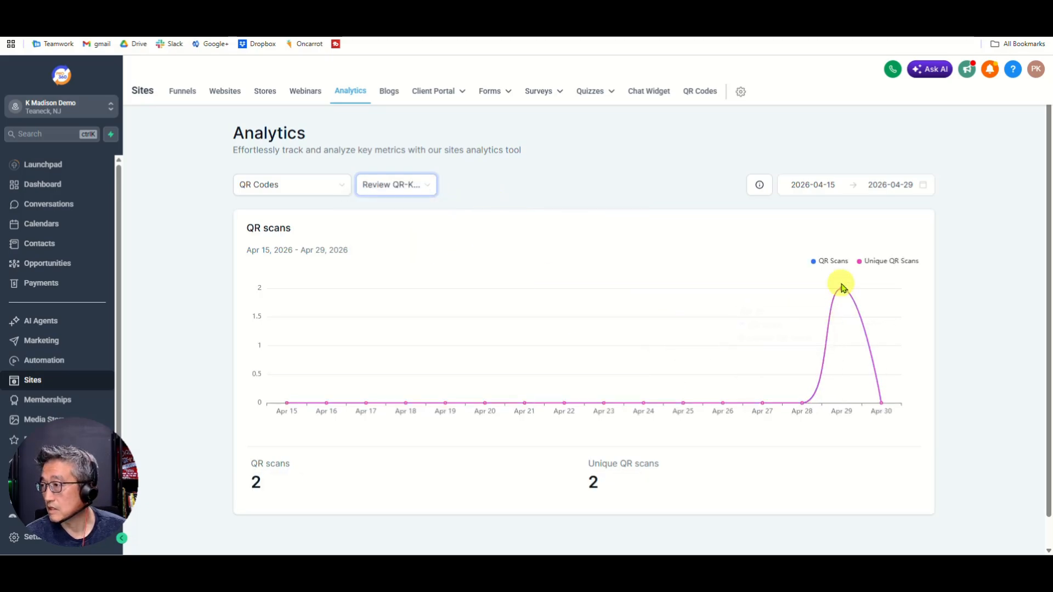
click(420, 189)
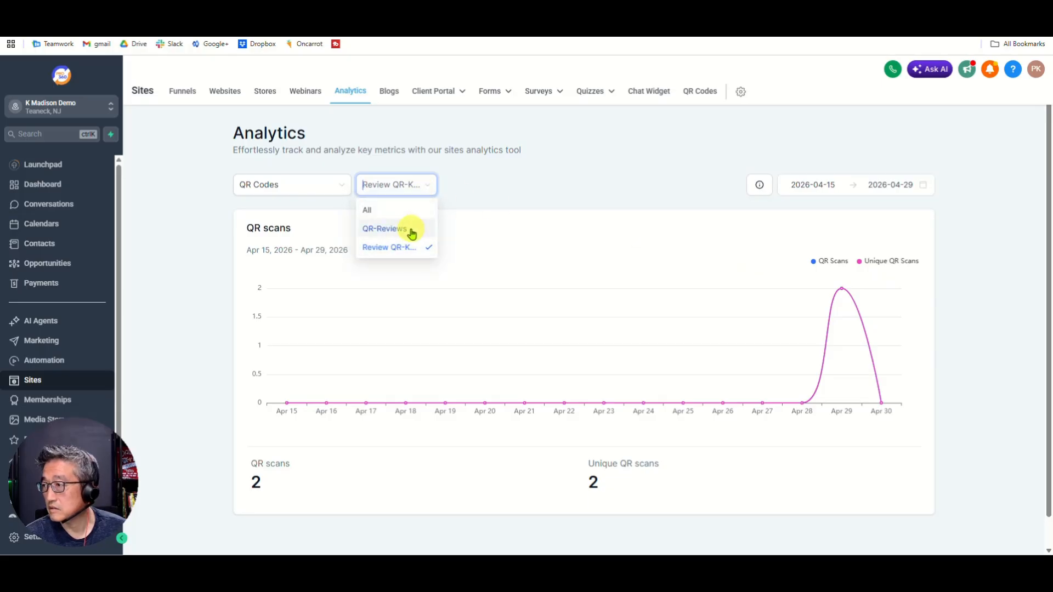
click(412, 231)
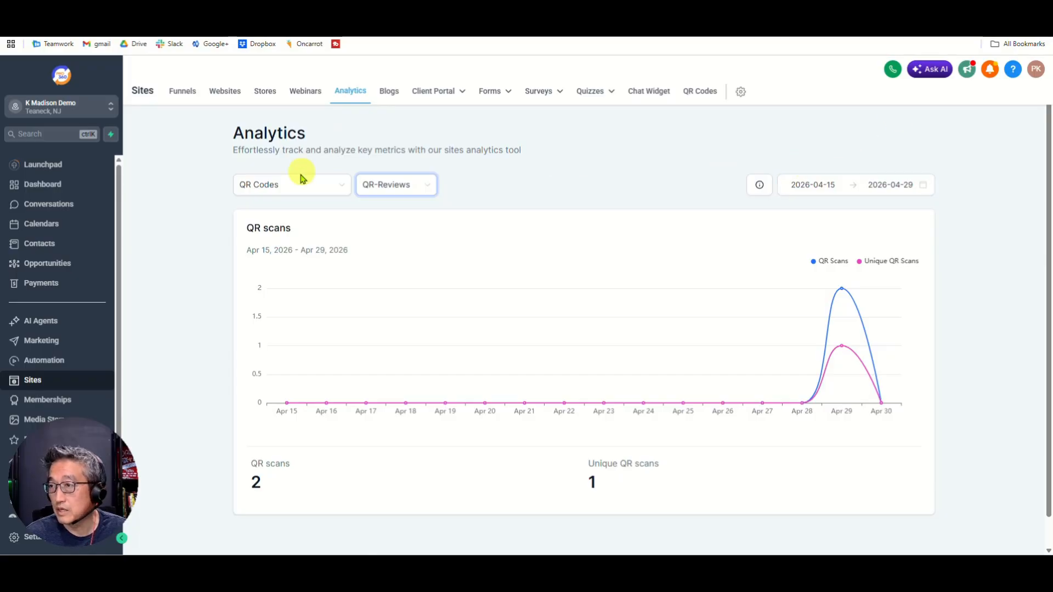
Start a new QR code of type Website and open its website URL for editing
click(706, 94)
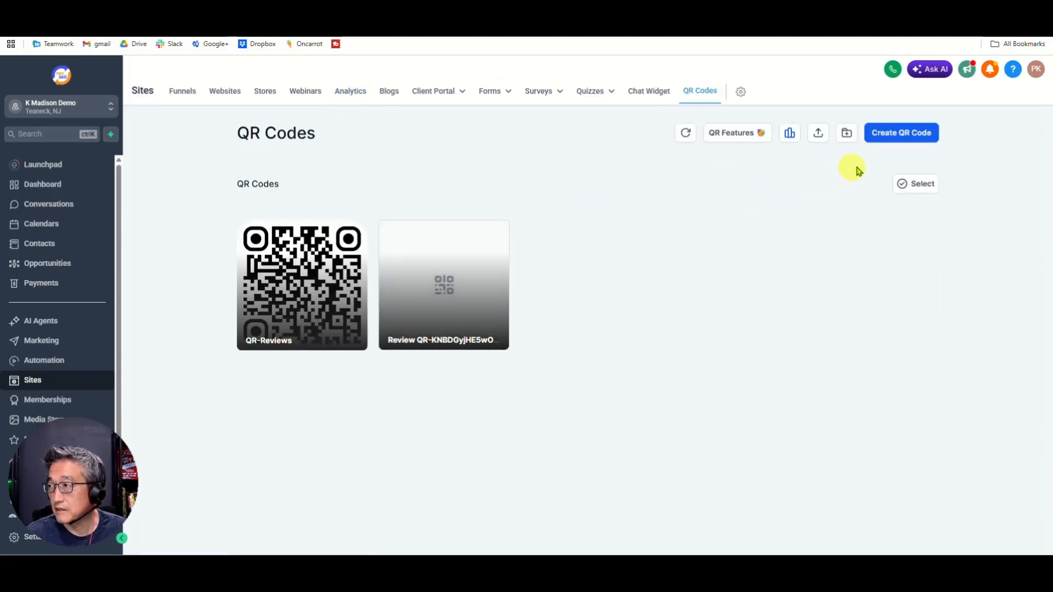
click(898, 136)
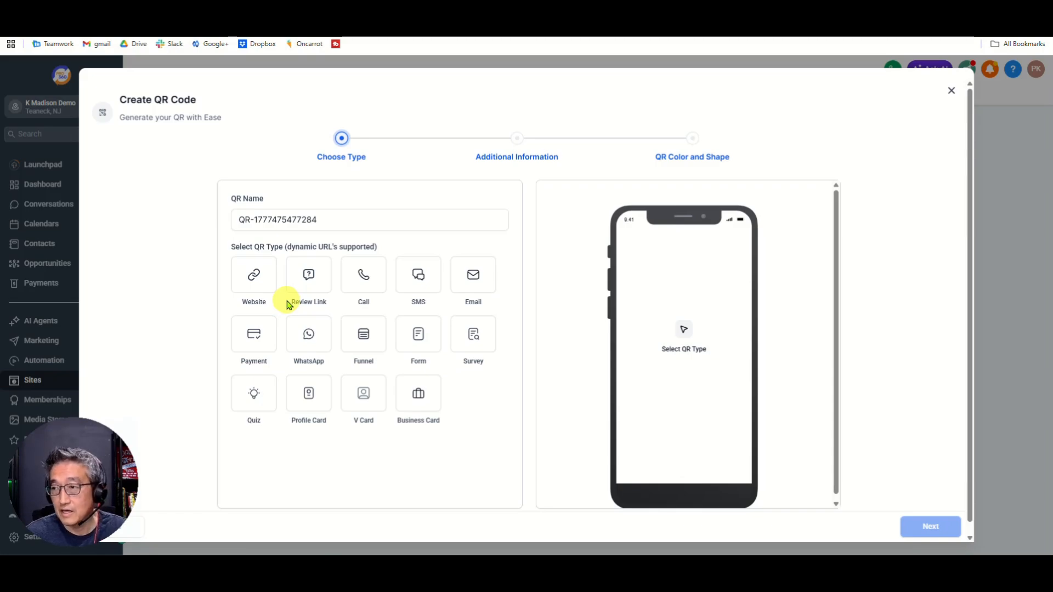
click(255, 280)
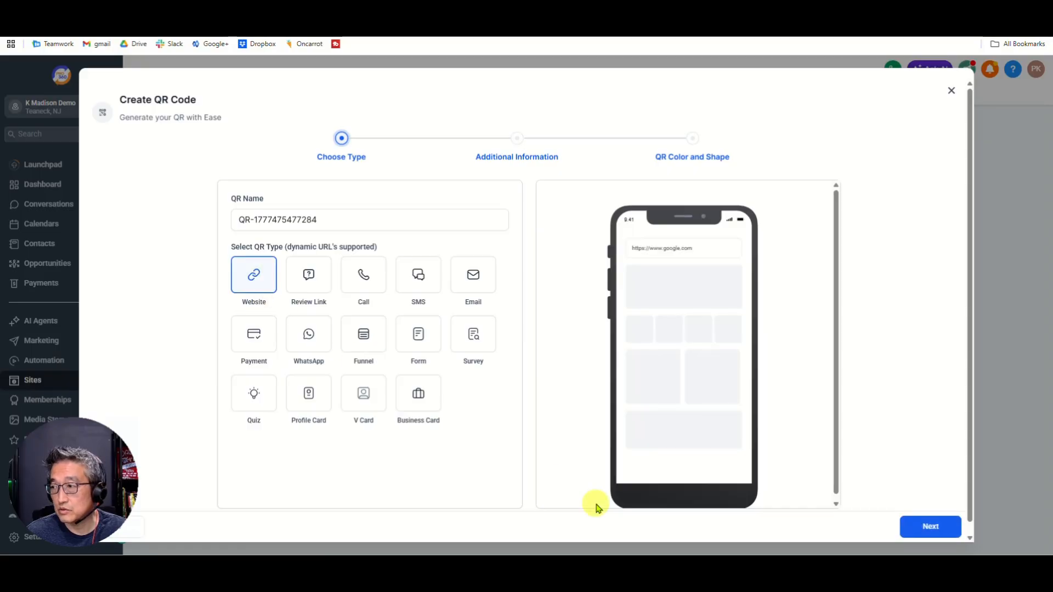
click(931, 526)
drag(349, 259, 264, 271)
click(355, 253)
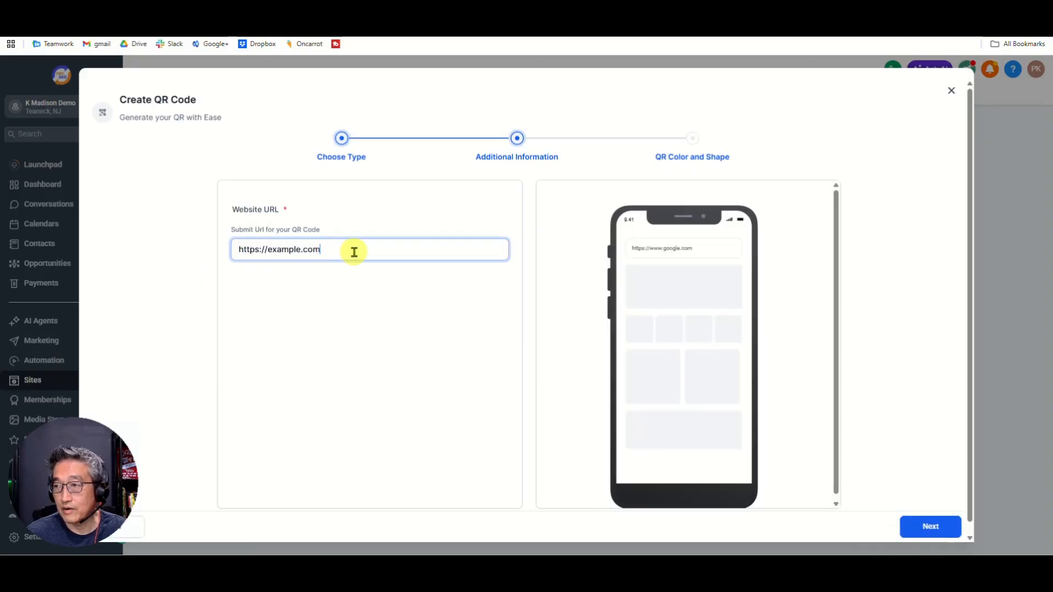